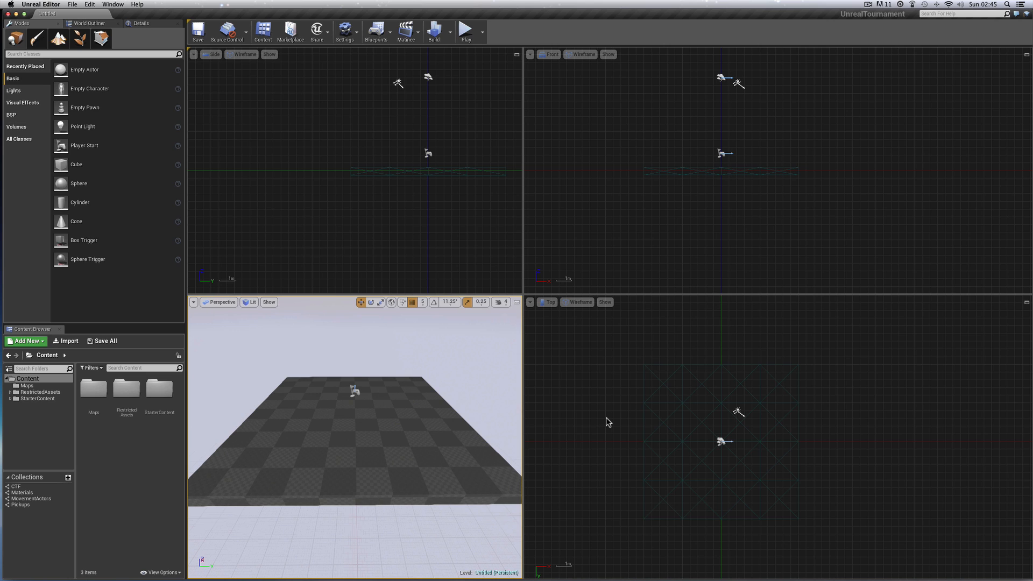
Delete the default floor and the Player Start from the level.
{"action": "mouse_move", "coordinate": [607, 418]}
{"action": "right_mouse_down"}
{"action": "mouse_move", "coordinate": [593, 408]}
{"action": "mouse_move", "coordinate": [623, 409]}
{"action": "right_mouse_up"}
{"action": "left_click", "coordinate": [739, 394]}
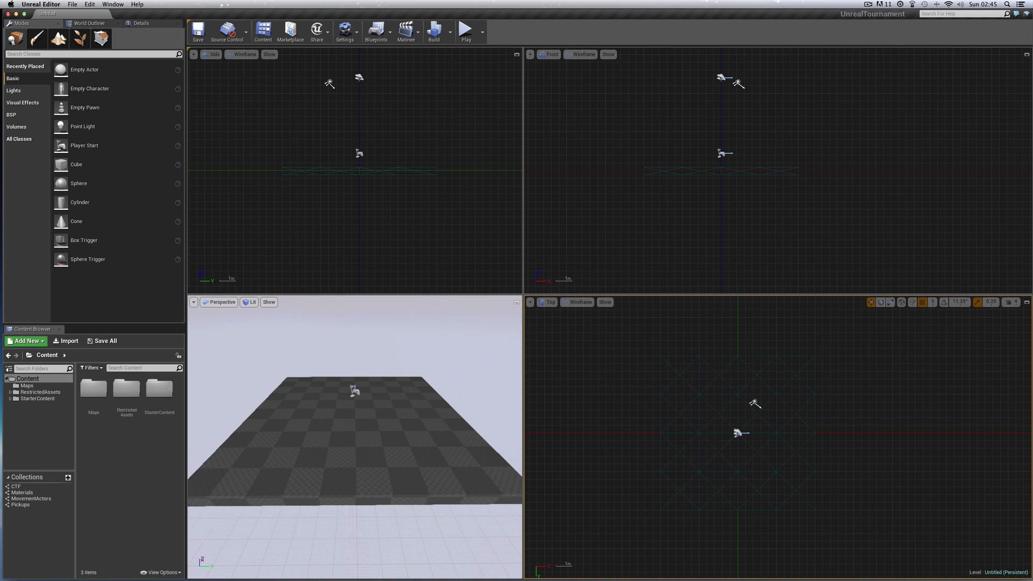
{"action": "key", "text": "Delete"}
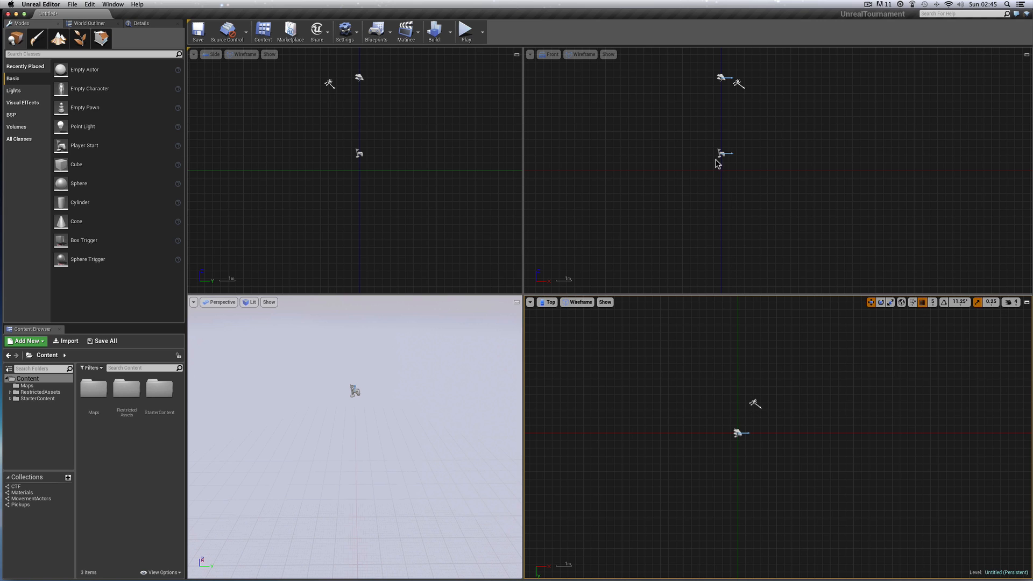
{"action": "left_click", "coordinate": [719, 154]}
{"action": "key", "text": "Delete"}
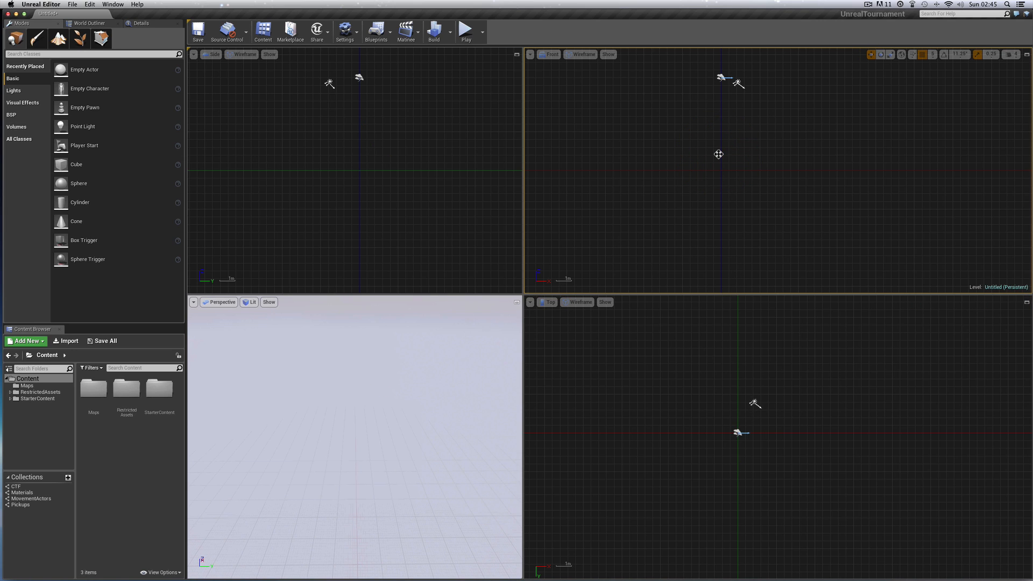
Set the grid snap size to 50 and place an additive BSP box at X 0, Y 0, Z 100.
{"action": "left_click", "coordinate": [932, 55]}
{"action": "left_click", "coordinate": [939, 98]}
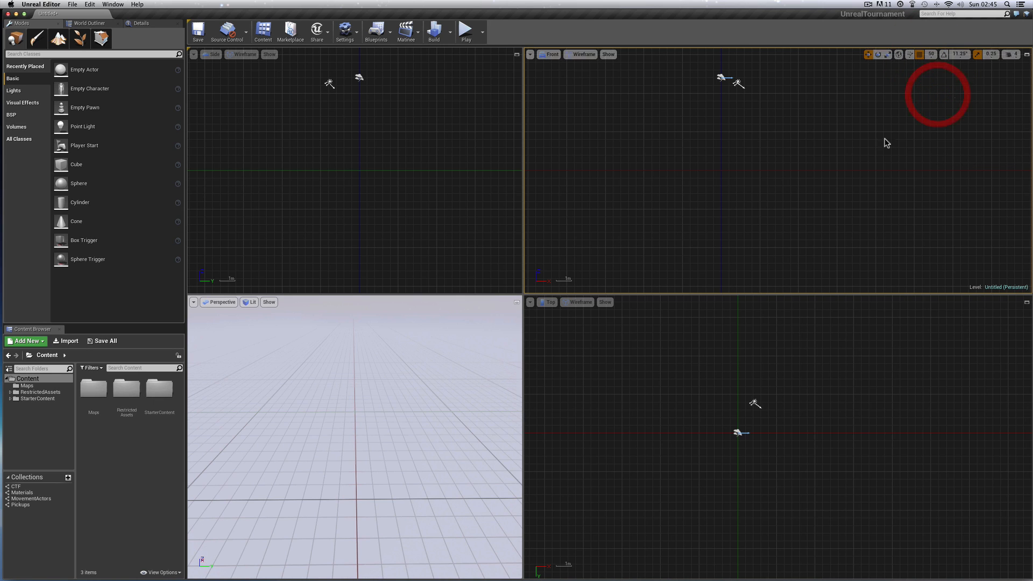
{"action": "left_click", "coordinate": [12, 114]}
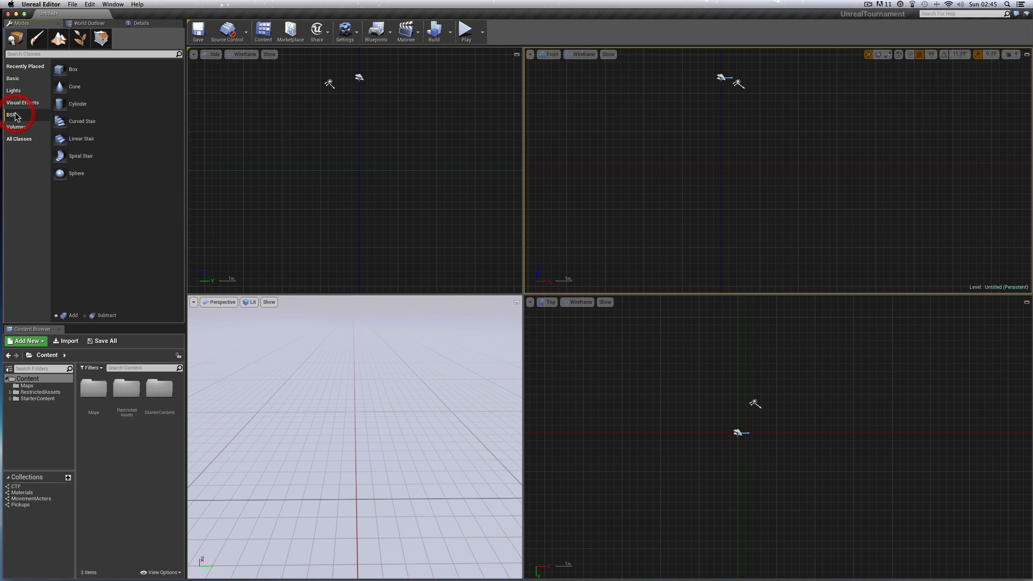
{"action": "left_click_drag", "start_coordinate": [70, 69], "coordinate": [738, 434]}
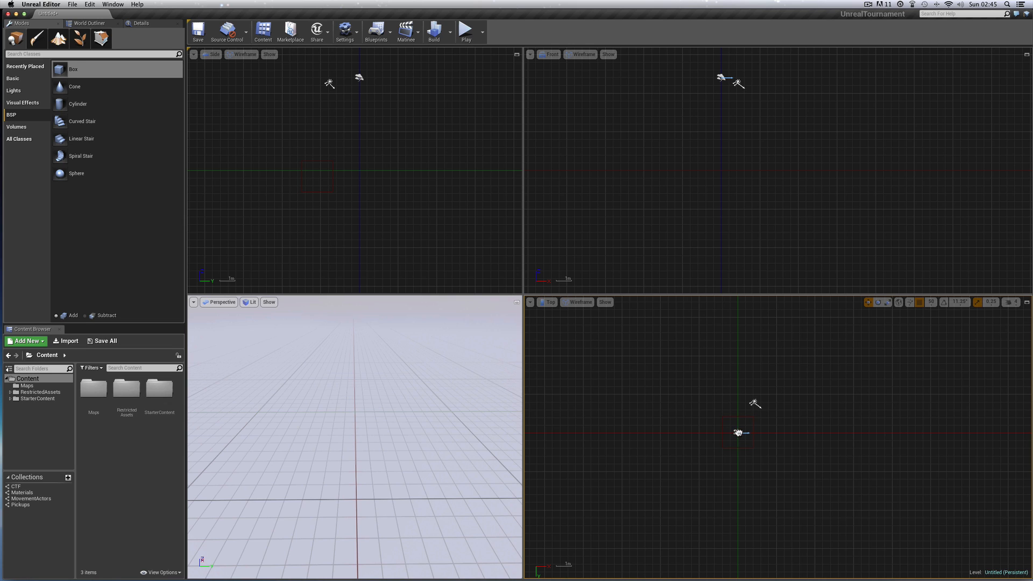
{"action": "left_click_drag", "start_coordinate": [738, 433], "coordinate": [737, 432]}
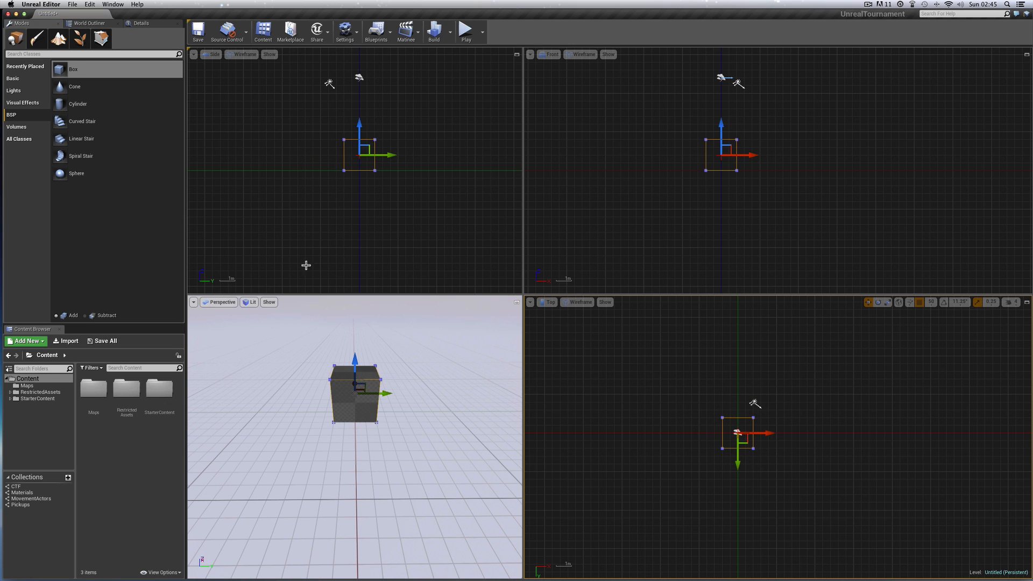
Set the box brush's dimensions to X 2000, Y 2000 and Z 100 to form a floor.
{"action": "left_click", "coordinate": [141, 23]}
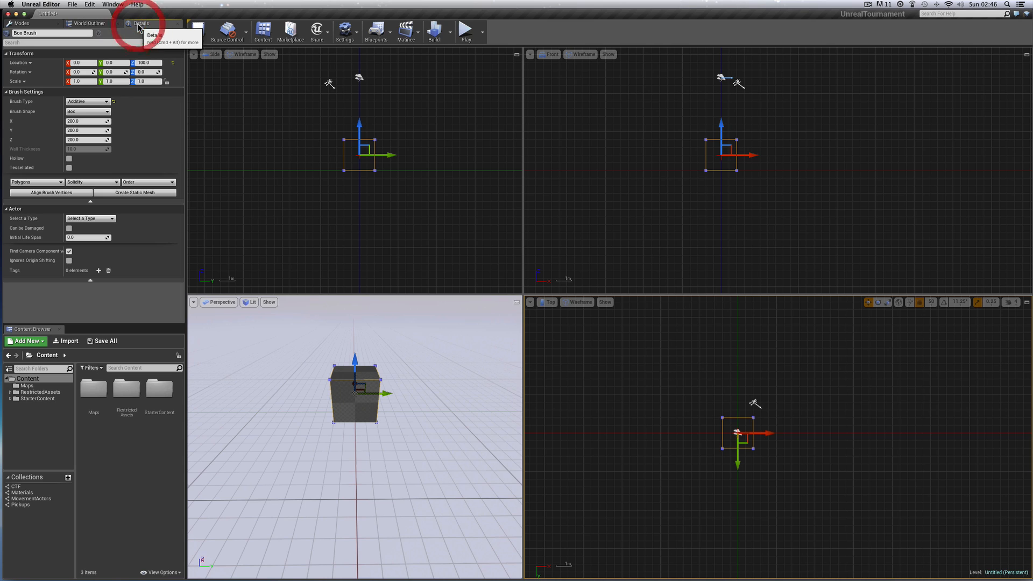
{"action": "left_click", "coordinate": [73, 120]}
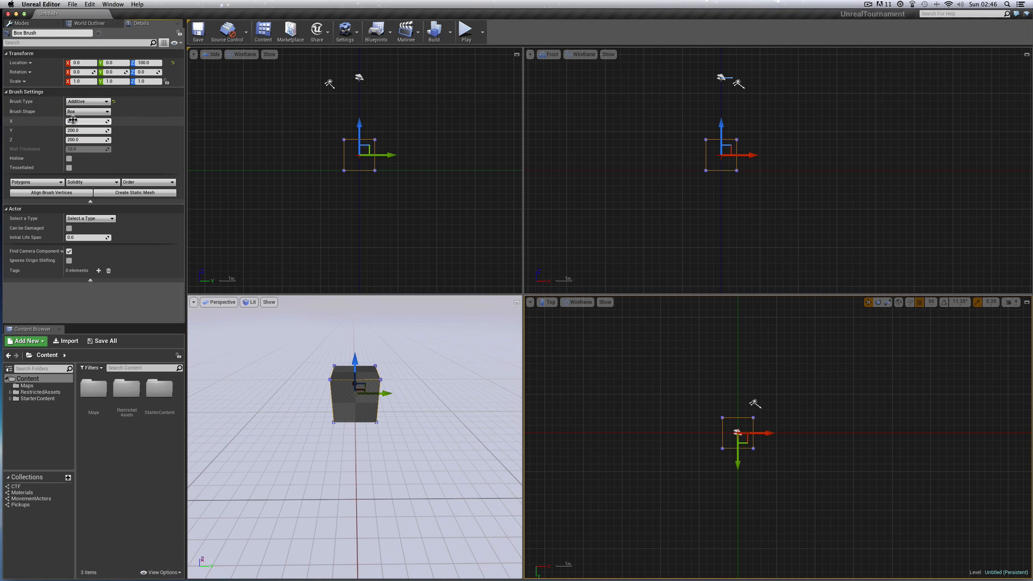
{"action": "type", "text": "2000"}
{"action": "key", "text": "Return"}
{"action": "left_click", "coordinate": [74, 130]}
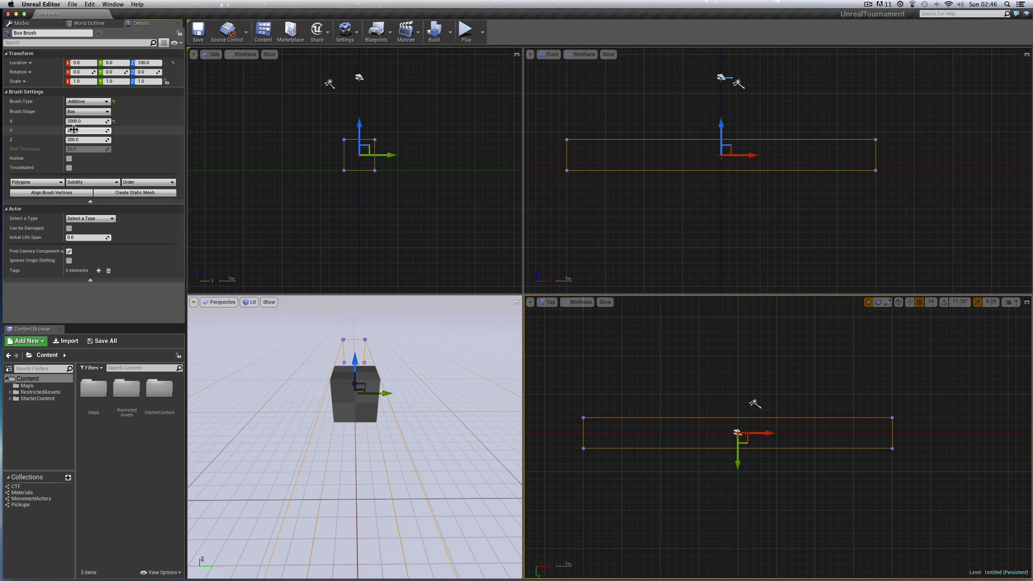
{"action": "type", "text": "2000"}
{"action": "key", "text": "Return"}
{"action": "left_click", "coordinate": [72, 139]}
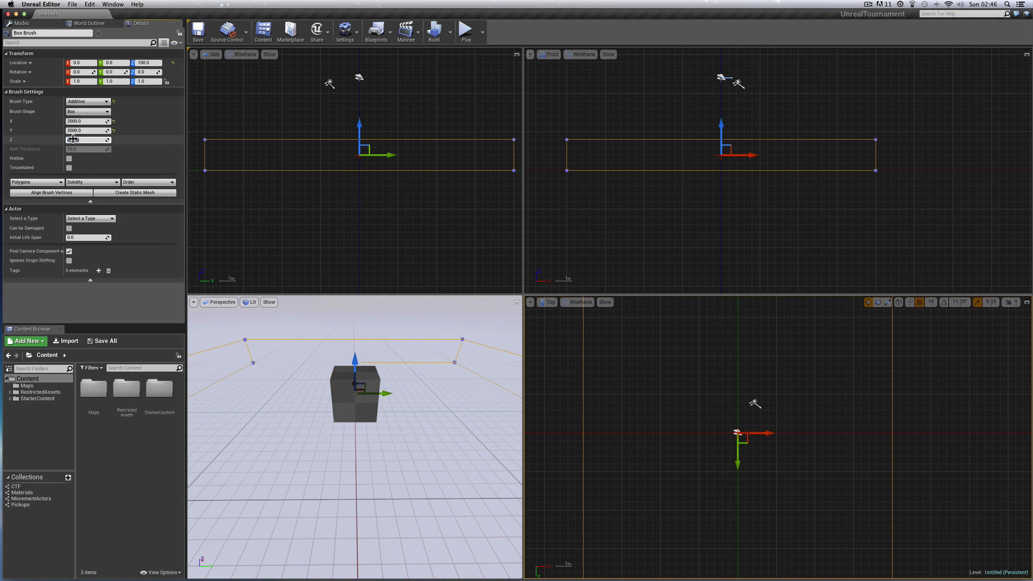
{"action": "type", "text": "100"}
{"action": "key", "text": "Return"}
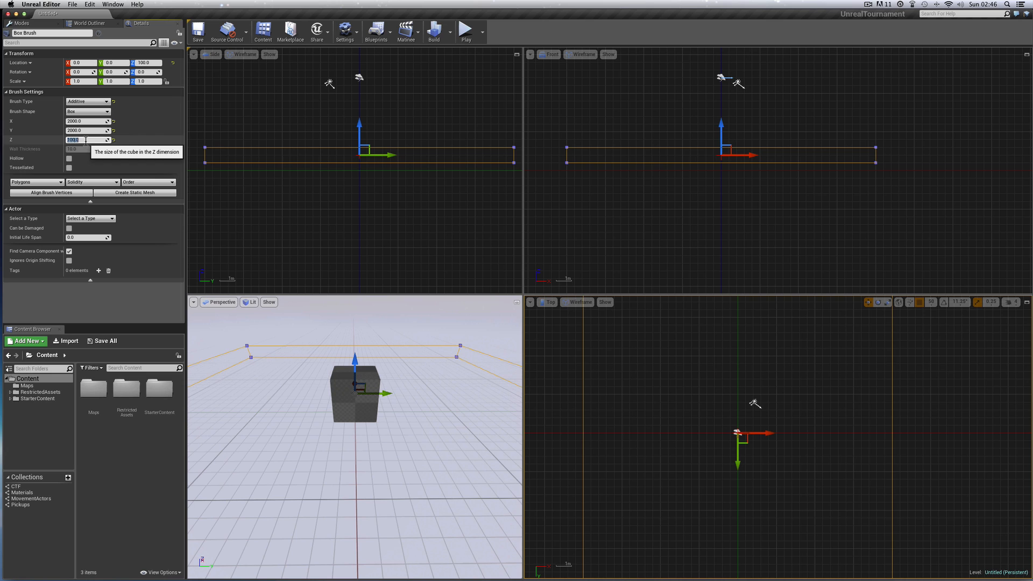
Build the level to update the resized floor's geometry.
{"action": "left_click", "coordinate": [438, 35]}
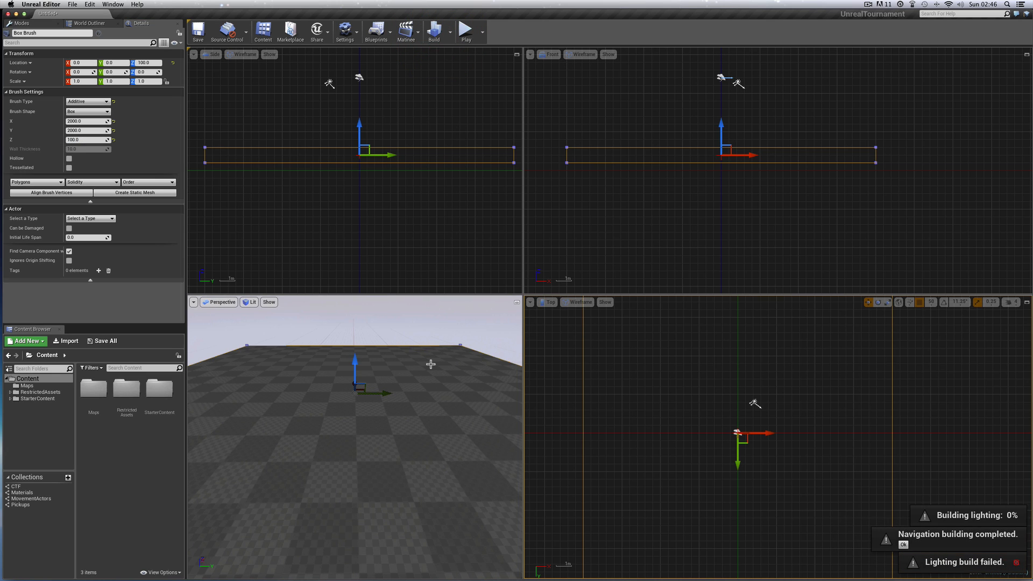
{"action": "left_click_drag", "start_coordinate": [406, 354], "coordinate": [418, 409]}
{"action": "left_click_drag", "start_coordinate": [417, 359], "coordinate": [418, 350]}
{"action": "middle_click_drag", "start_coordinate": [417, 359], "coordinate": [417, 328]}
{"action": "scroll", "coordinate": [762, 353], "scroll_direction": "down", "scroll_amount": 2}
{"action": "scroll", "coordinate": [760, 334], "scroll_direction": "down", "scroll_amount": 2}
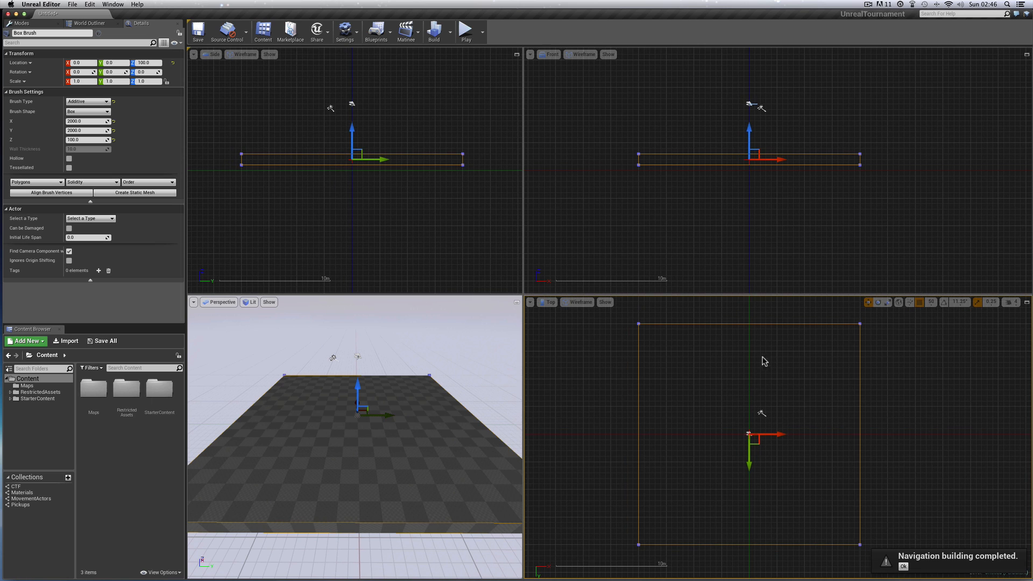
Move the Atmospheric Fog beyond the floor's positive X edge and the Light Source up and beyond its negative X edge.
{"action": "left_click", "coordinate": [749, 104]}
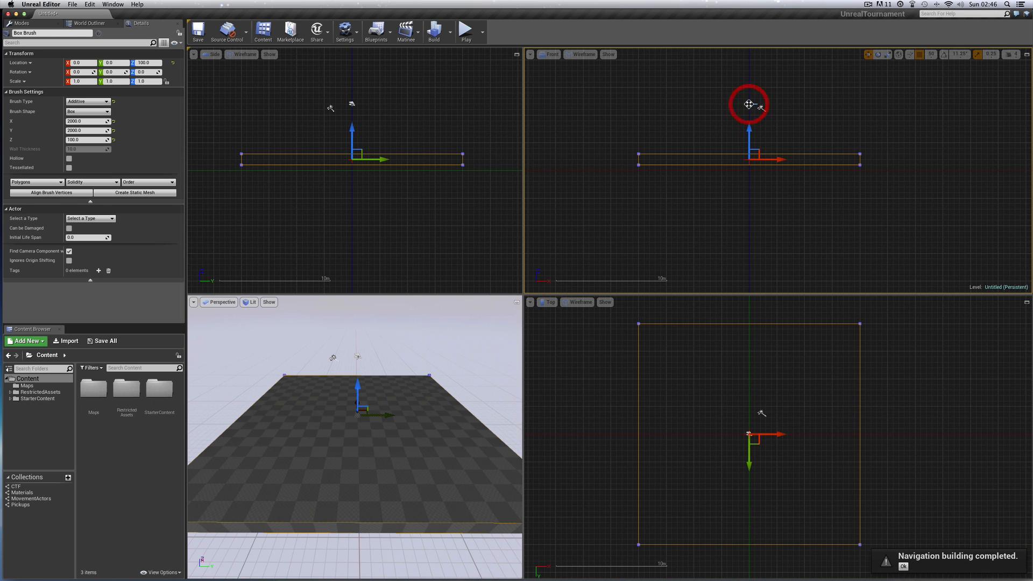
{"action": "left_click", "coordinate": [91, 22]}
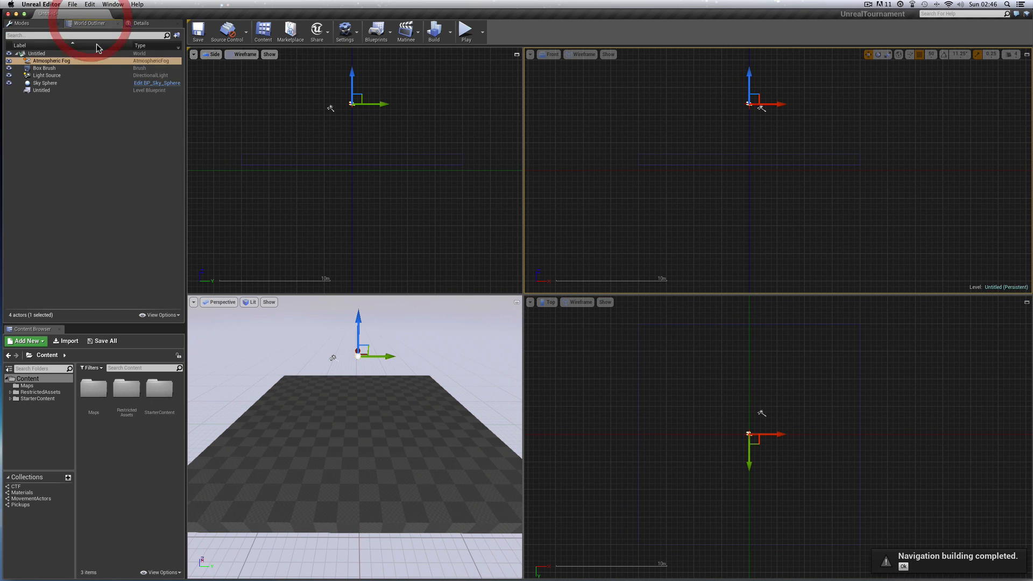
{"action": "left_click", "coordinate": [43, 24]}
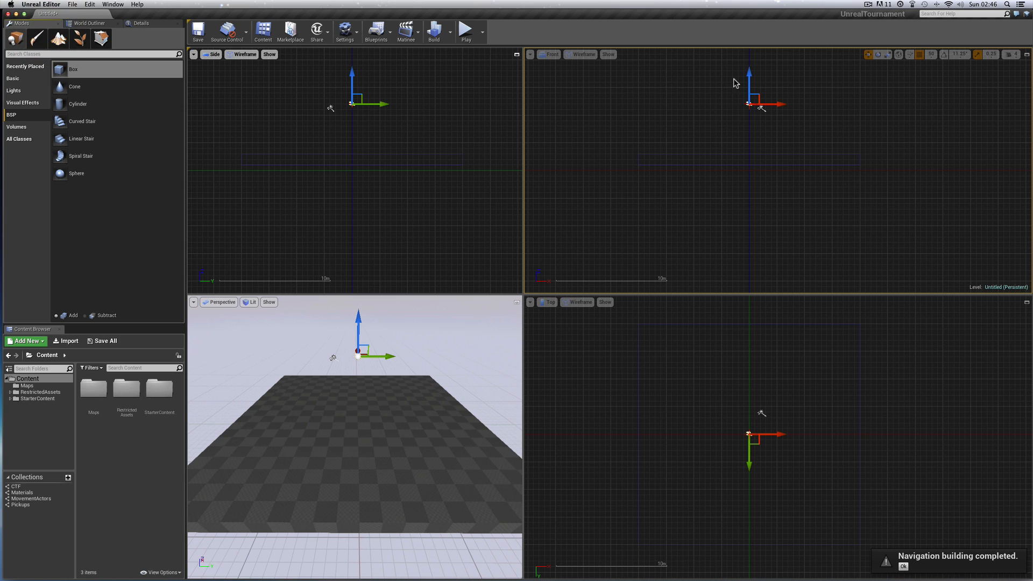
{"action": "left_click_drag", "start_coordinate": [780, 104], "coordinate": [949, 118]}
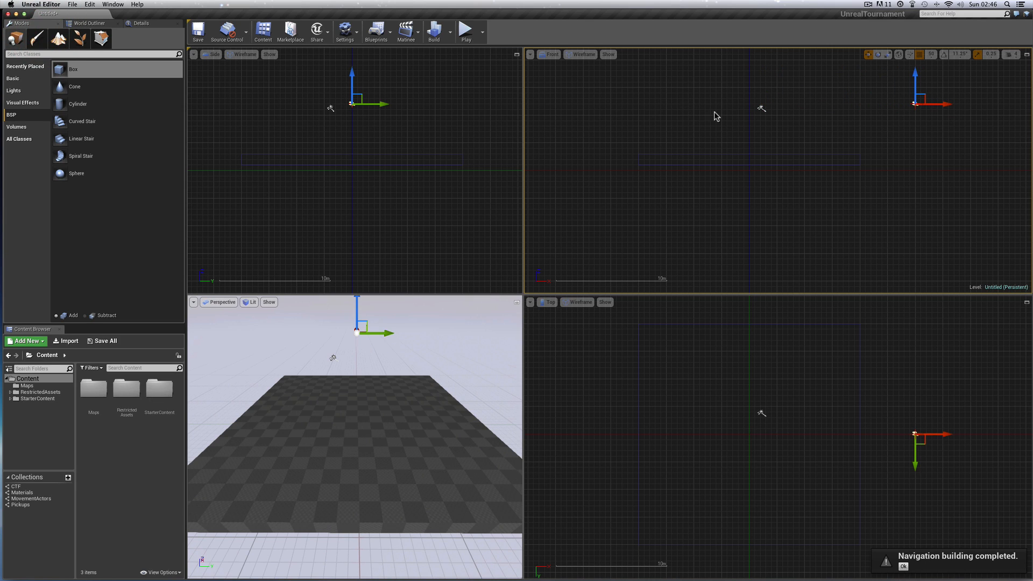
{"action": "left_click", "coordinate": [760, 108]}
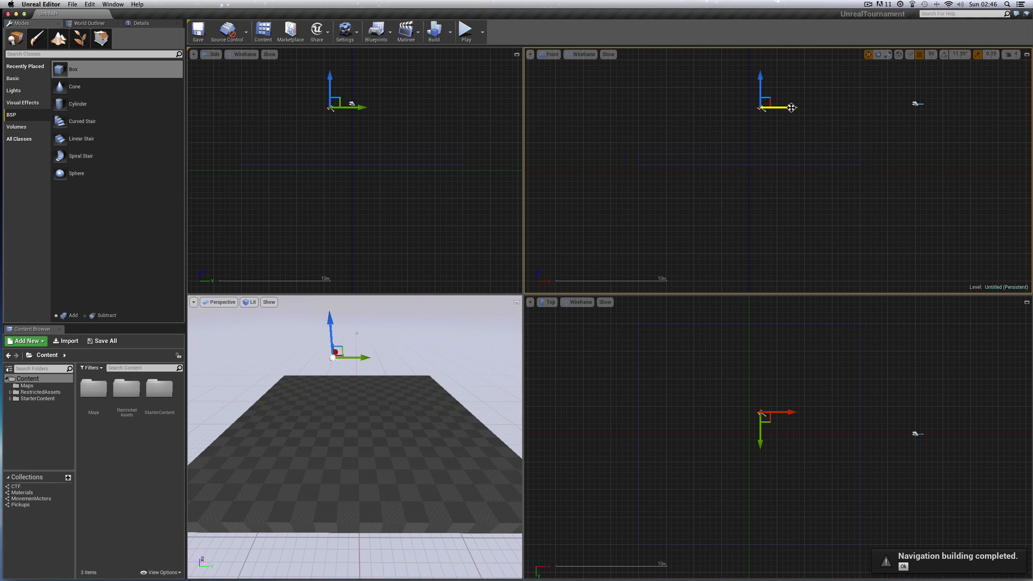
{"action": "left_click_drag", "start_coordinate": [790, 105], "coordinate": [603, 60]}
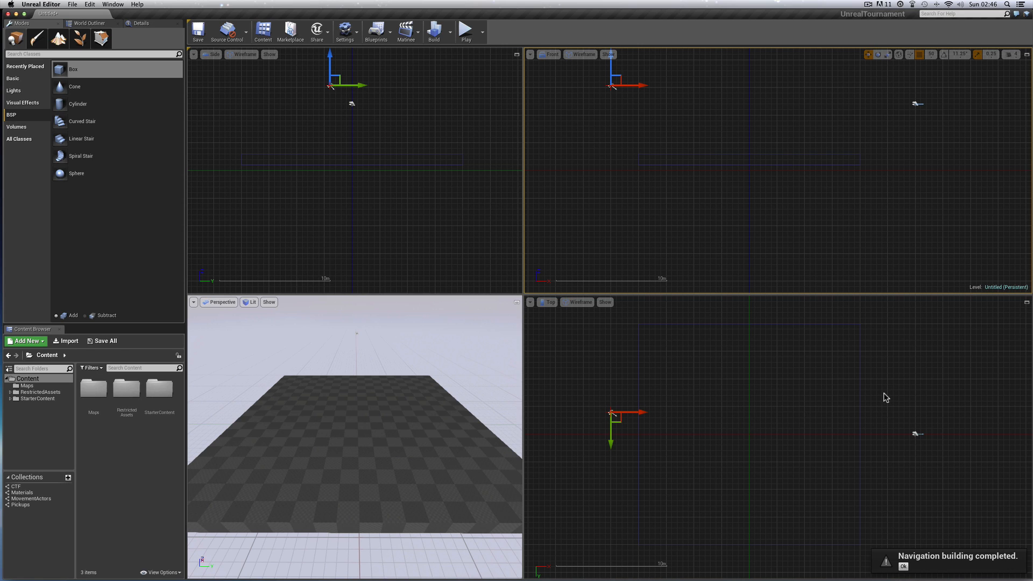
Place a second additive BSP box on the floor at X -650 and size it to X 400, Y 800, Z 400.
{"action": "left_click", "coordinate": [814, 325]}
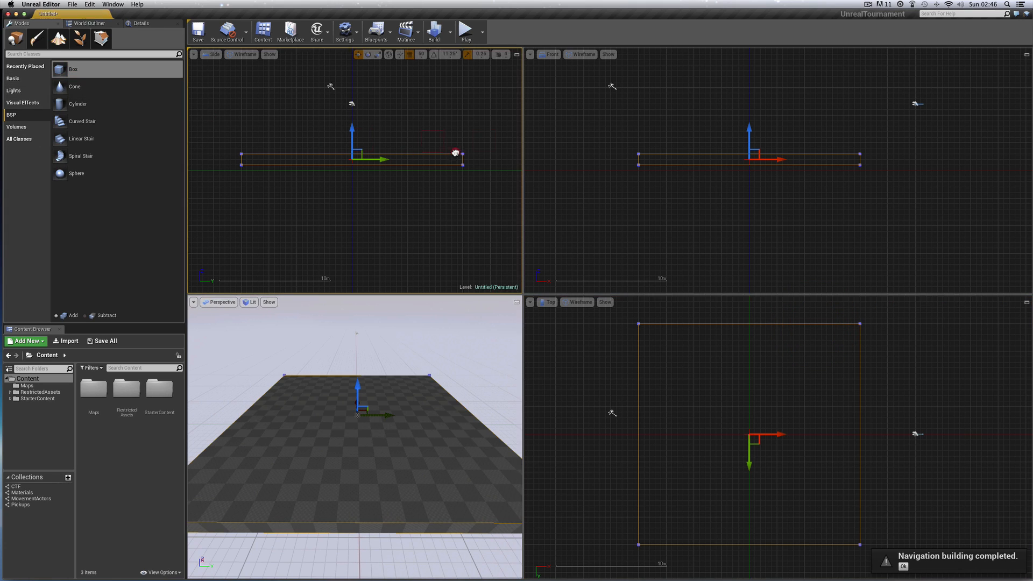
{"action": "left_click", "coordinate": [679, 156]}
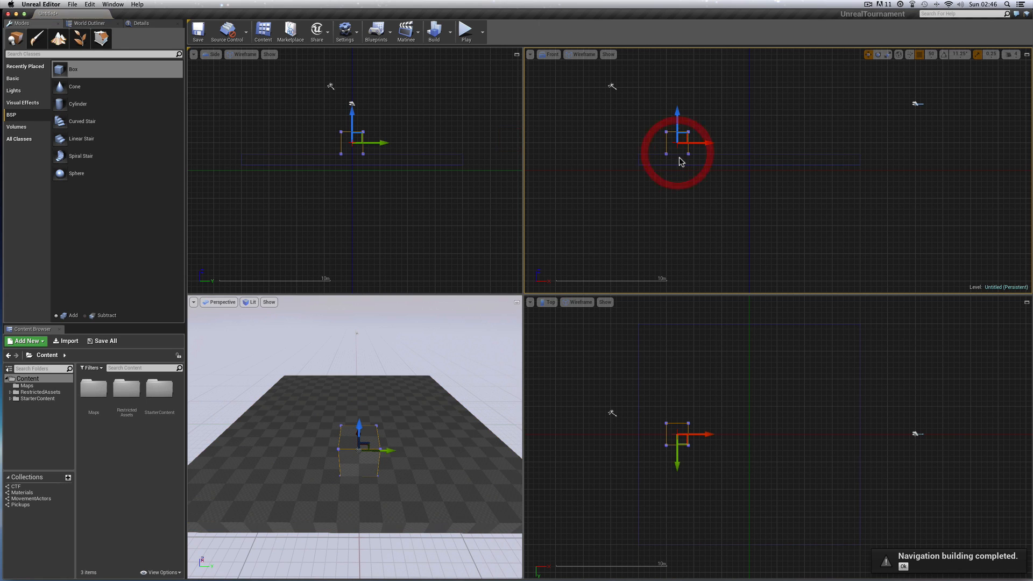
{"action": "left_click", "coordinate": [140, 23]}
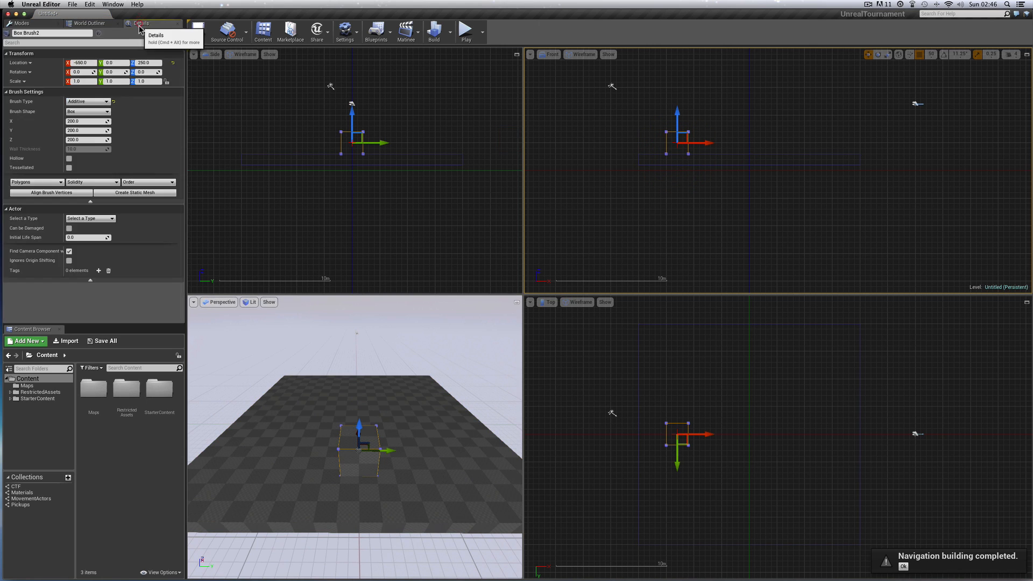
{"action": "left_click", "coordinate": [75, 131]}
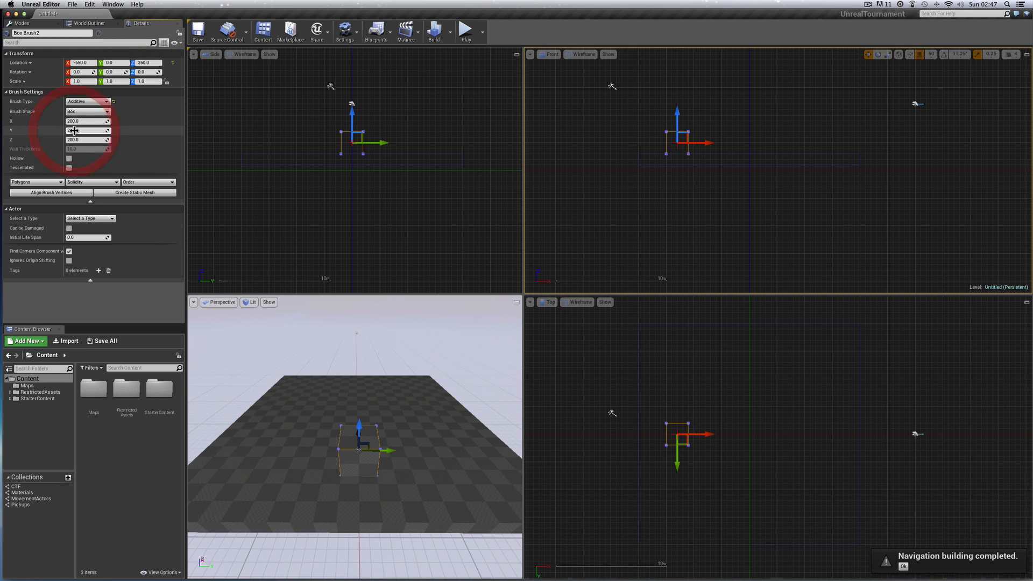
{"action": "left_click", "coordinate": [76, 131]}
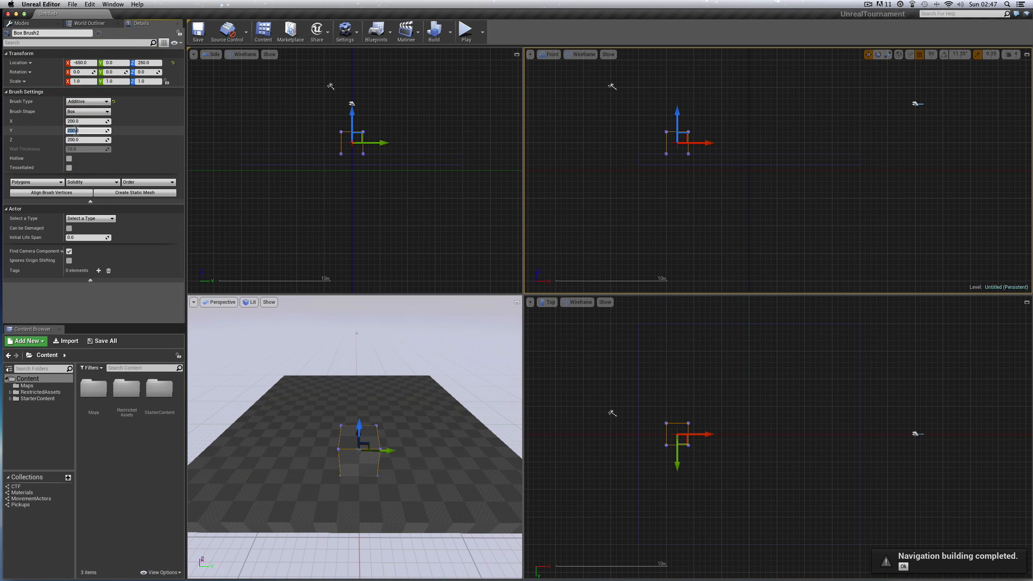
{"action": "key", "text": "Return"}
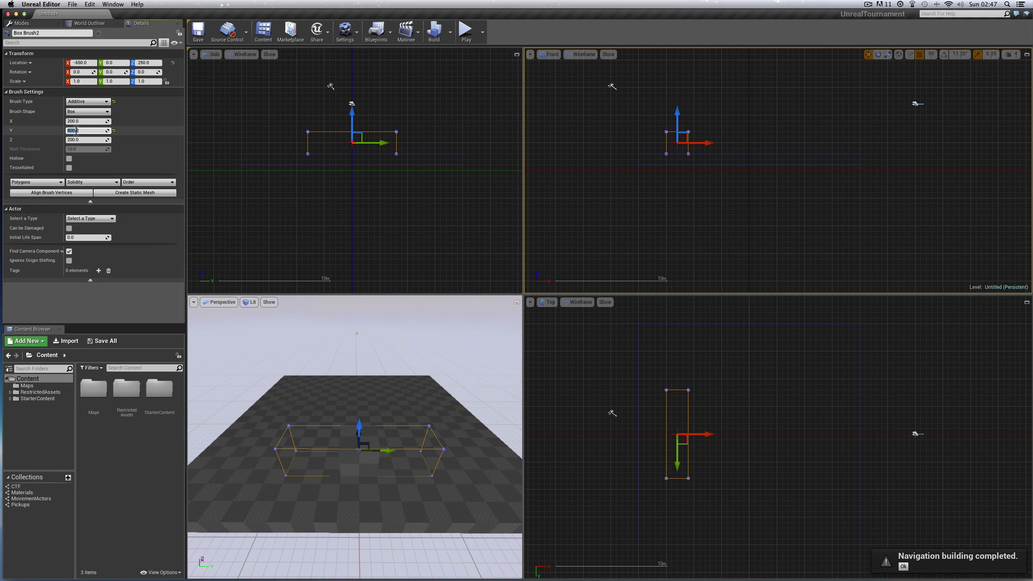
{"action": "left_click", "coordinate": [74, 121]}
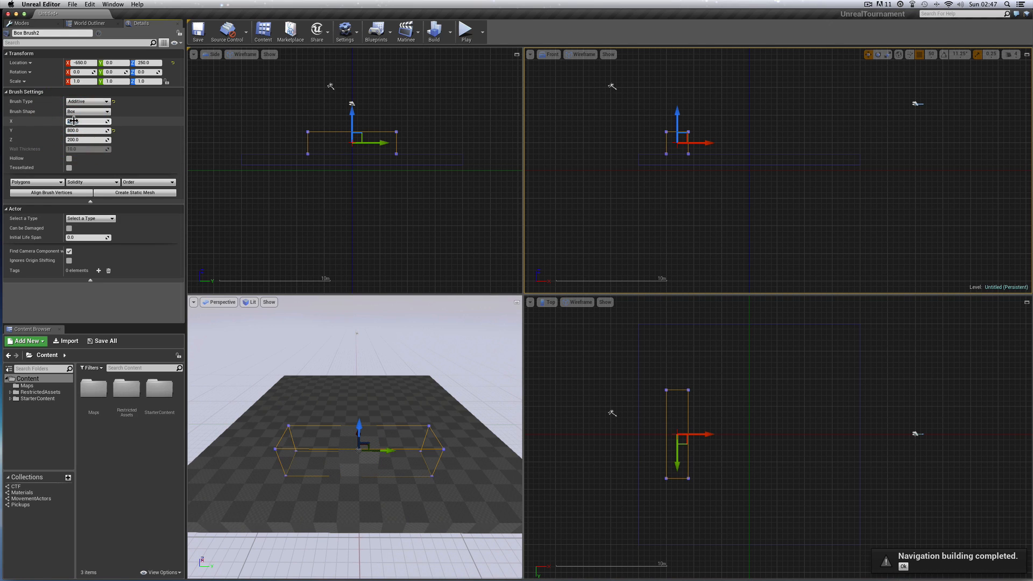
{"action": "type", "text": "400"}
{"action": "key", "text": "Return"}
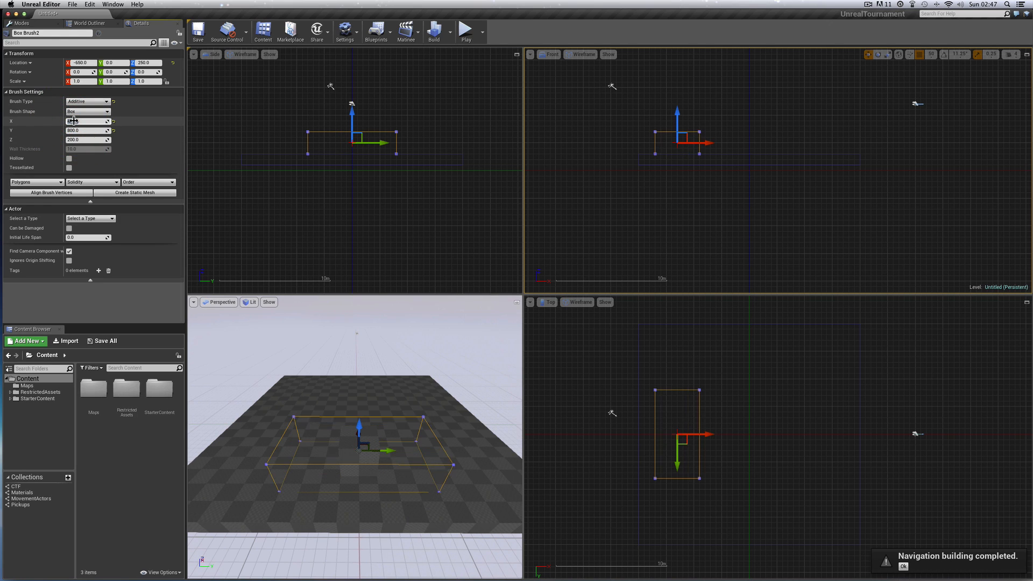
{"action": "left_click", "coordinate": [71, 140]}
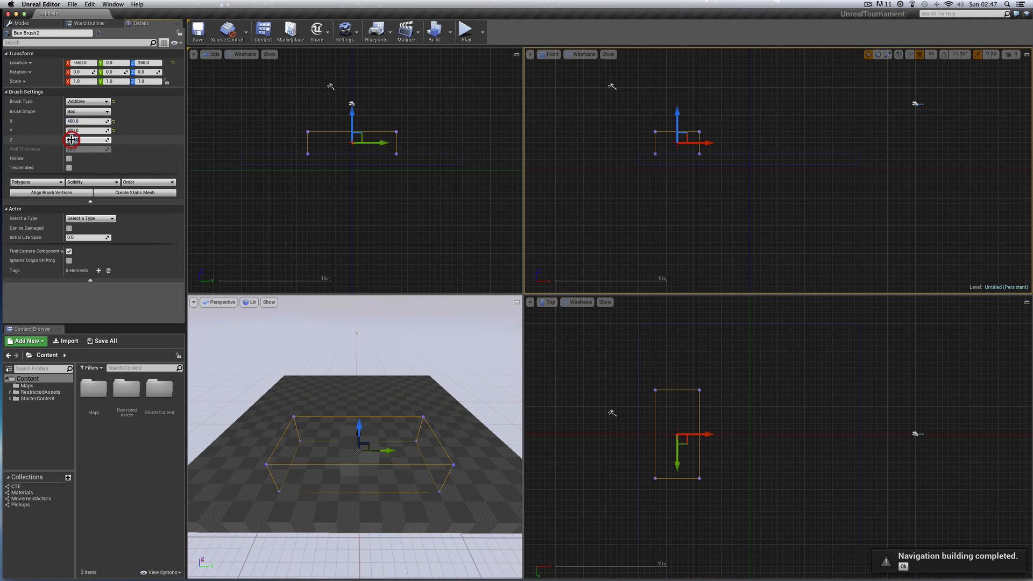
{"action": "type", "text": "400"}
{"action": "key", "text": "Return"}
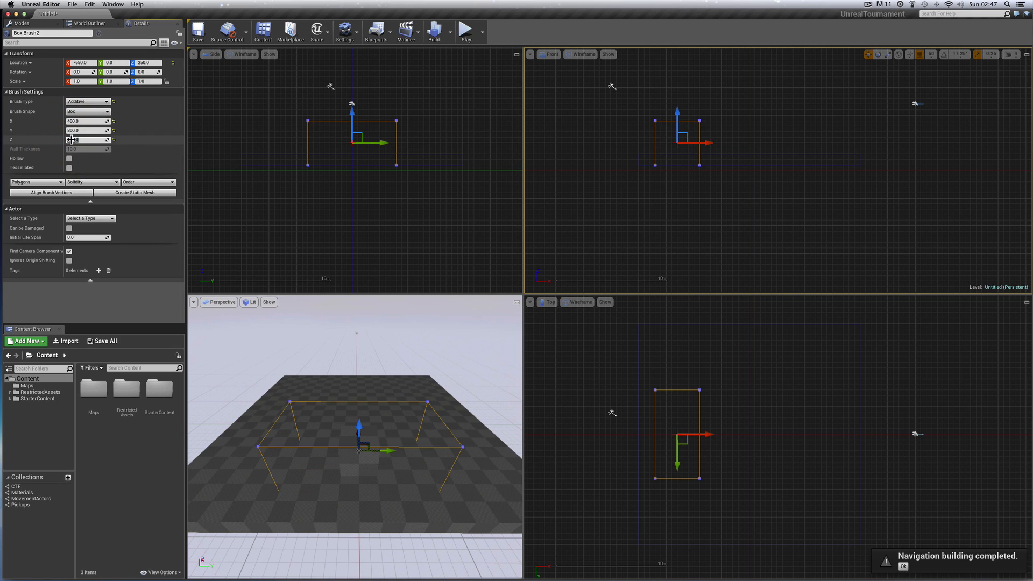
Raise the second box to Z 350 so it rests on the floor, and shift it along X to -550.
{"action": "left_click_drag", "start_coordinate": [677, 117], "coordinate": [676, 107]}
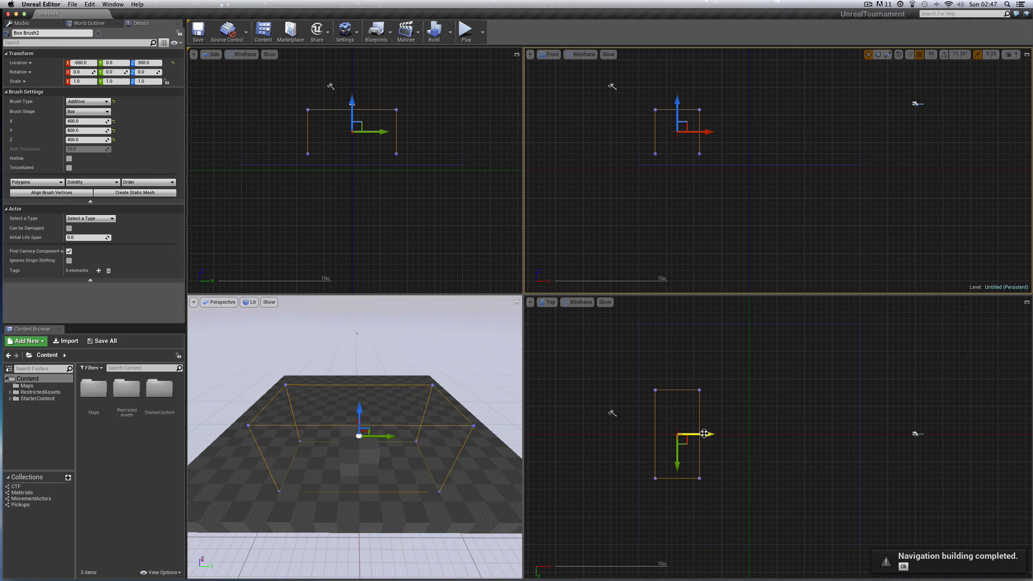
{"action": "left_click_drag", "start_coordinate": [706, 434], "coordinate": [720, 434]}
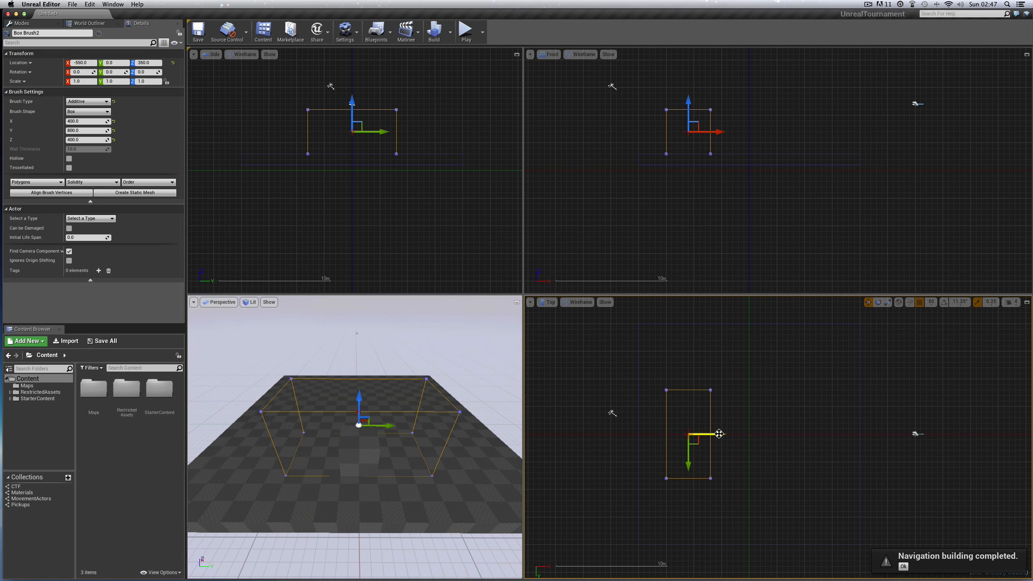
Duplicate the 400 × 800 × 400 box along the X axis and position the copy at X 250.
{"action": "left_click_drag", "start_coordinate": [715, 434], "coordinate": [798, 434], "text": "alt"}
{"action": "scroll", "coordinate": [832, 410], "scroll_direction": "up", "scroll_amount": 3}
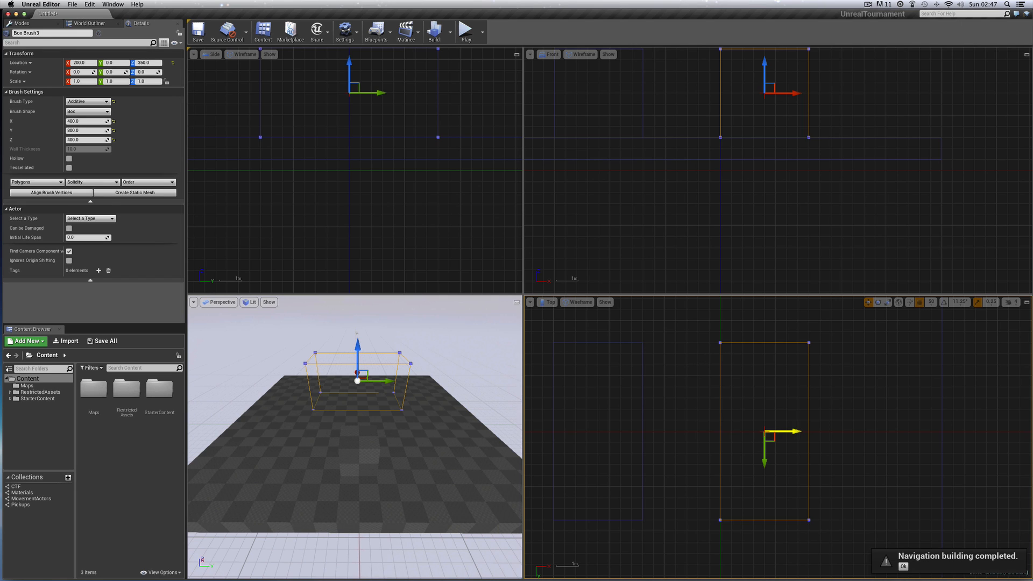
{"action": "left_click_drag", "start_coordinate": [782, 431], "coordinate": [793, 431]}
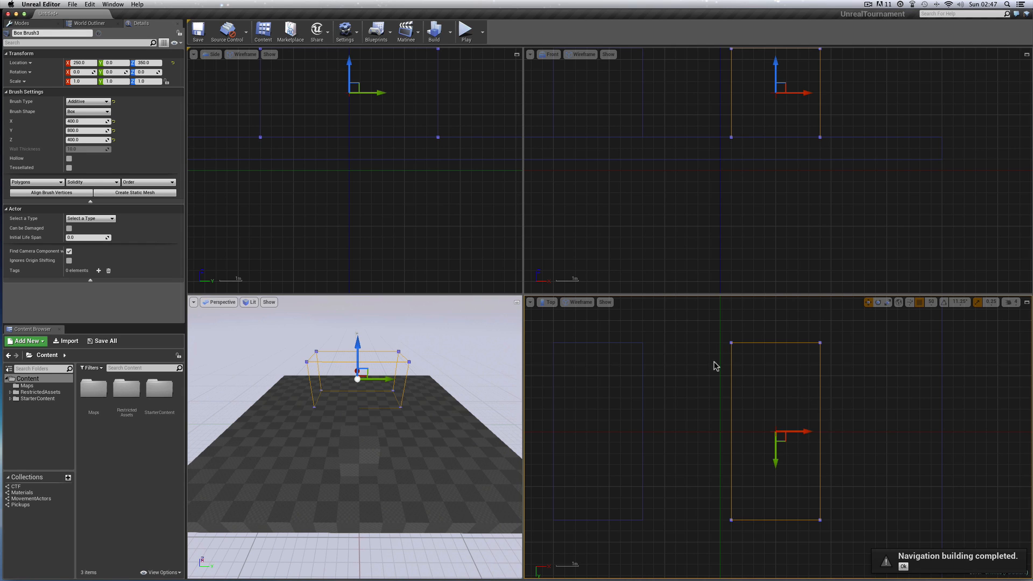
{"action": "scroll", "coordinate": [785, 276], "scroll_direction": "up", "scroll_amount": 2}
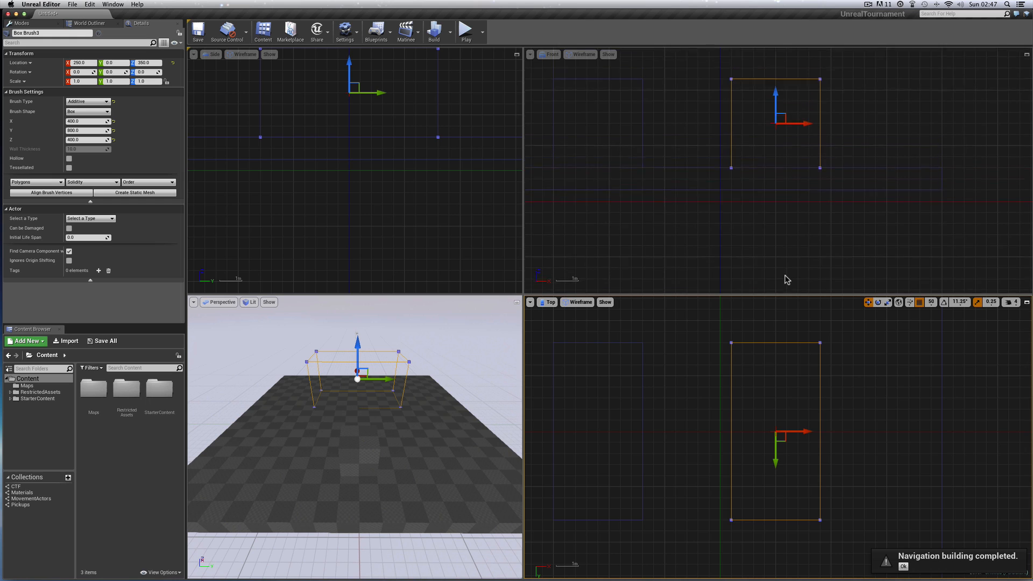
Set the copied box's Z size to 600 and raise it to Z 450 so its base rests on the floor.
{"action": "scroll", "coordinate": [787, 280], "scroll_direction": "up", "scroll_amount": 2}
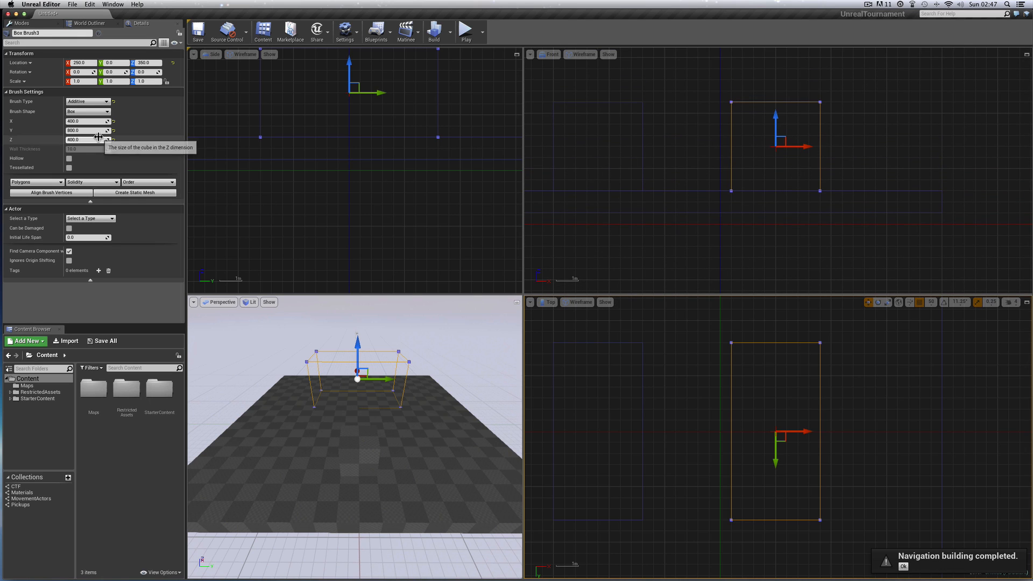
{"action": "left_click", "coordinate": [79, 121]}
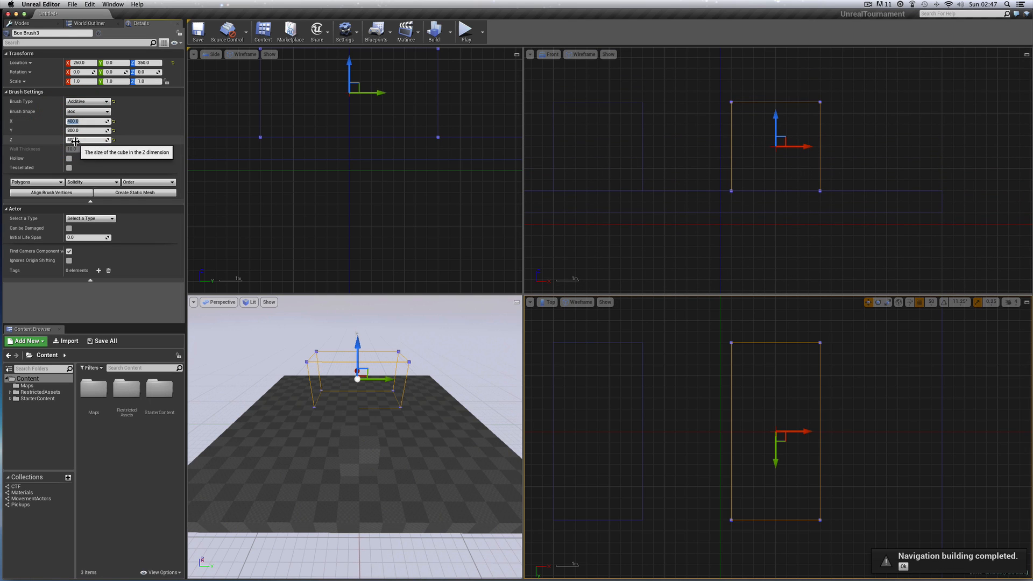
{"action": "left_click", "coordinate": [75, 140]}
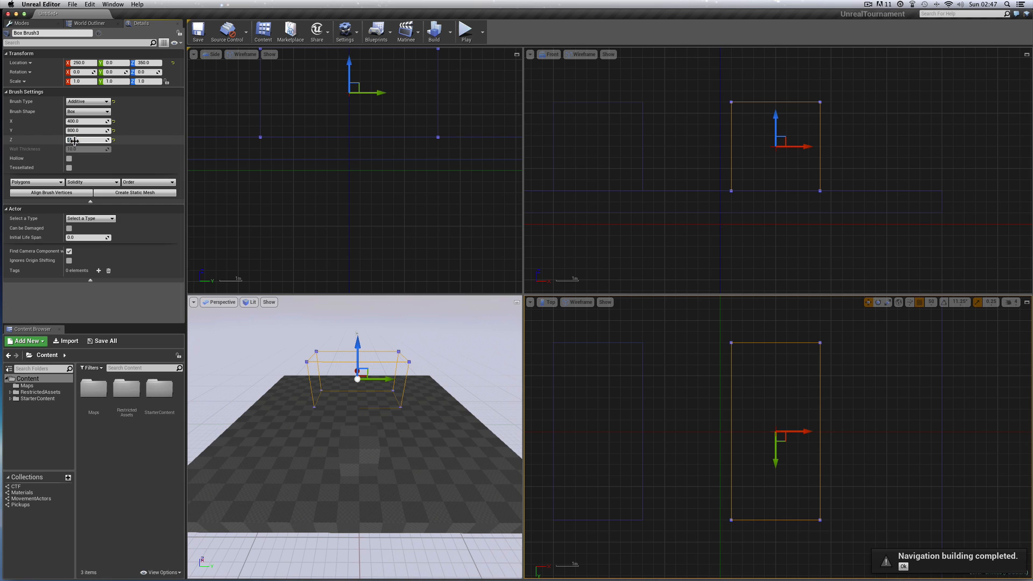
{"action": "type", "text": "600"}
{"action": "key", "text": "Return"}
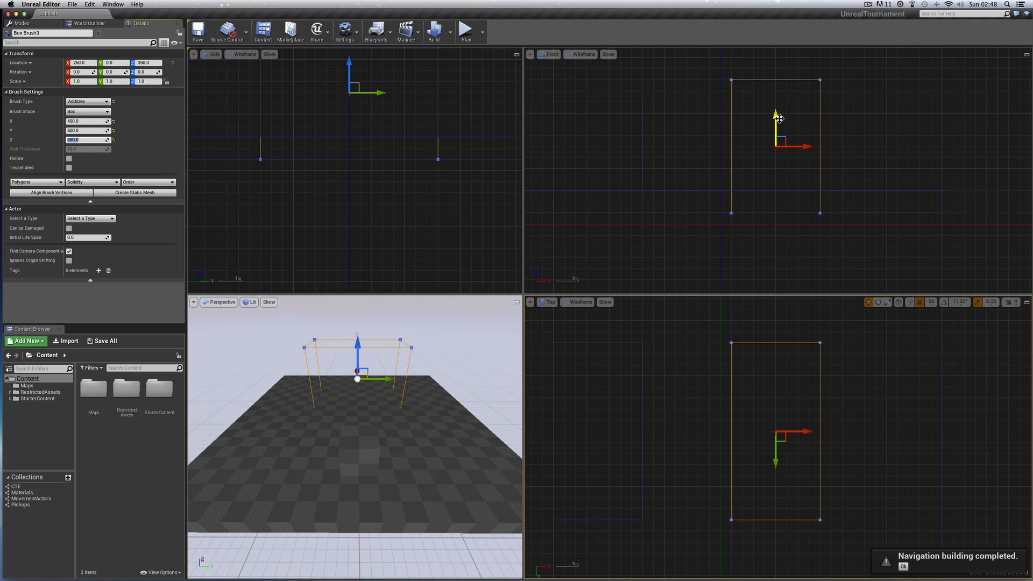
{"action": "left_click_drag", "start_coordinate": [775, 118], "coordinate": [776, 98]}
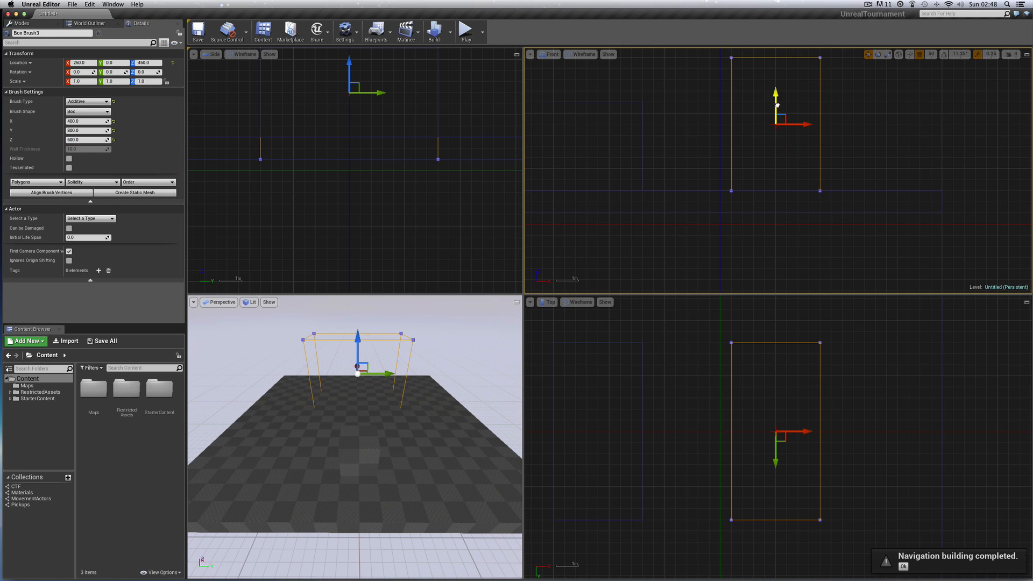
Build the level and save it as elegant_stairs in the Maps folder.
{"action": "left_click", "coordinate": [434, 29]}
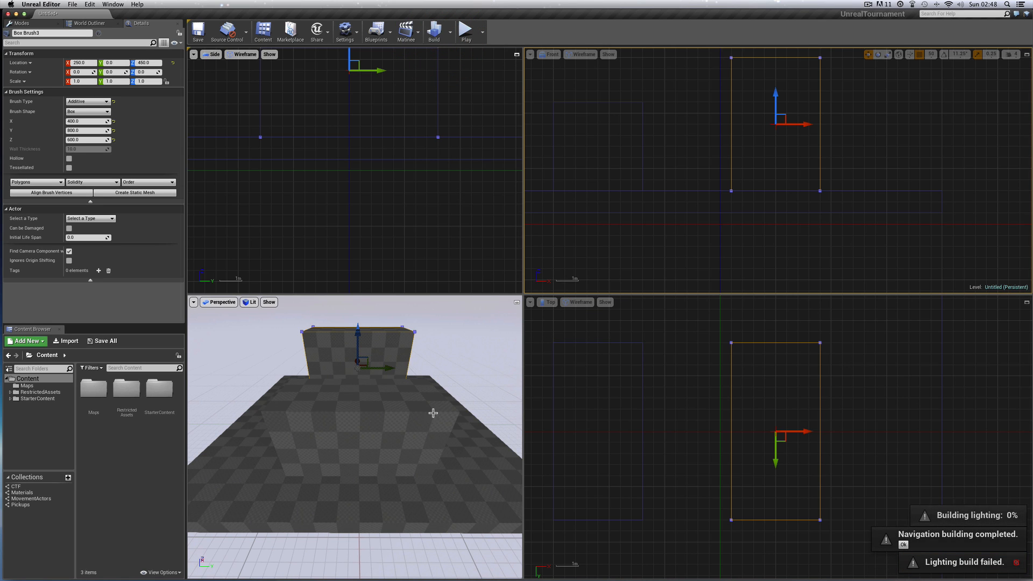
{"action": "left_click_drag", "start_coordinate": [523, 392], "coordinate": [547, 393]}
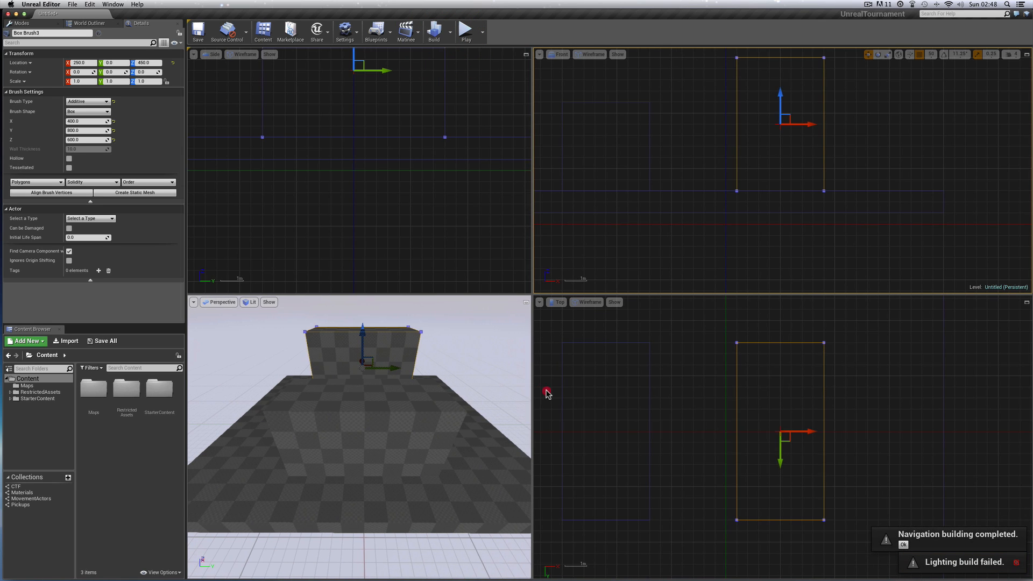
{"action": "left_click", "coordinate": [547, 393]}
{"action": "left_click", "coordinate": [72, 5]}
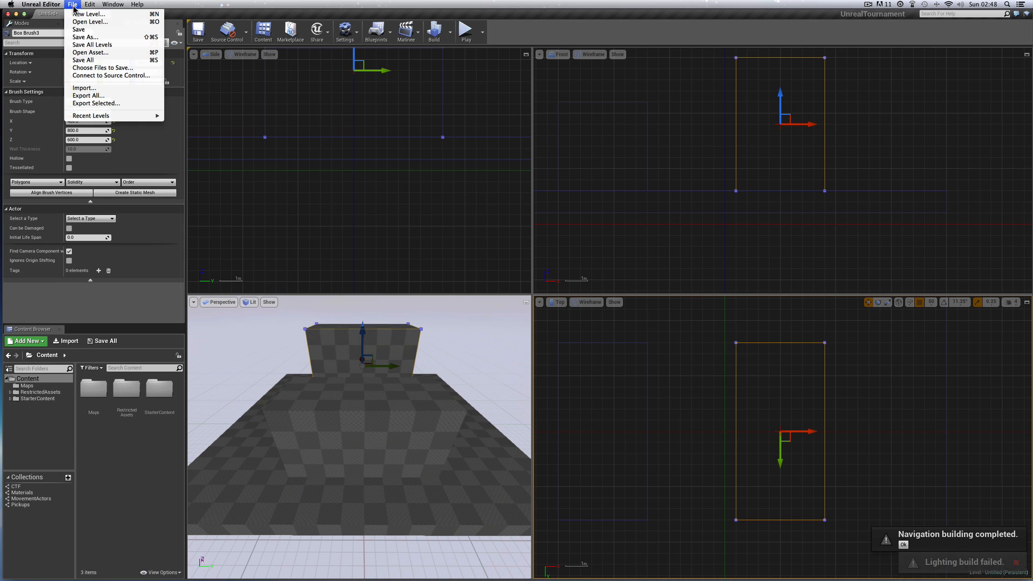
{"action": "left_click", "coordinate": [88, 30]}
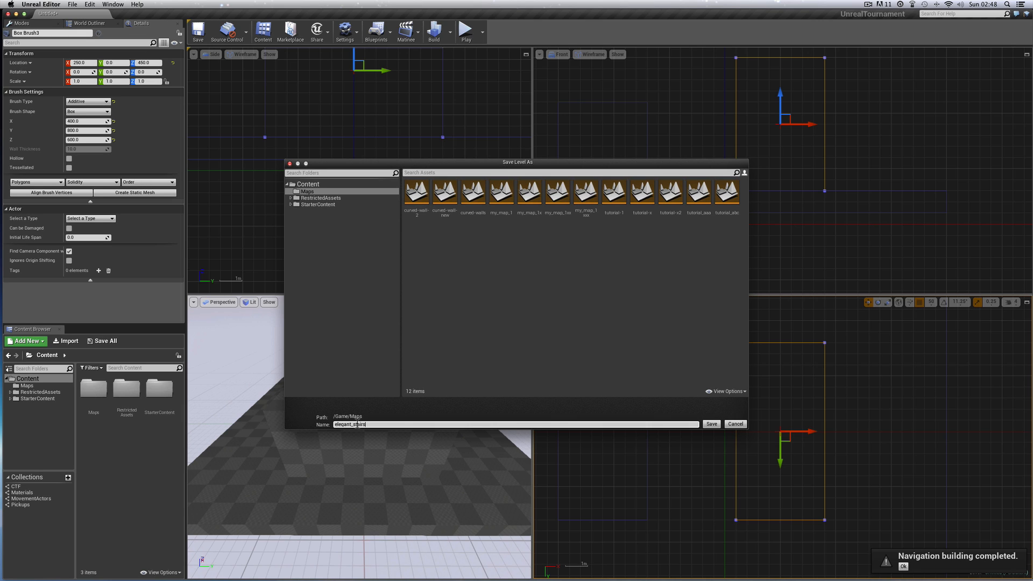
{"action": "left_click", "coordinate": [713, 425]}
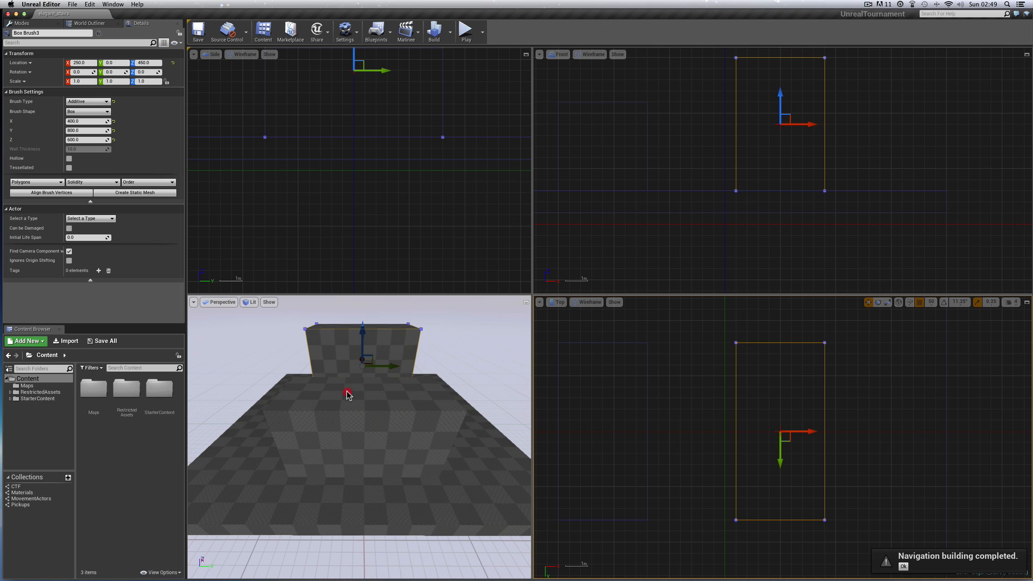
Move the Light Source along Y to -1200, beyond the corner of the floor.
{"action": "key", "text": "d"}
{"action": "mouse_move", "coordinate": [347, 392]}
{"action": "right_mouse_down"}
{"action": "mouse_move", "coordinate": [267, 407]}
{"action": "mouse_move", "coordinate": [250, 395]}
{"action": "mouse_move", "coordinate": [343, 411]}
{"action": "mouse_move", "coordinate": [329, 419]}
{"action": "mouse_move", "coordinate": [301, 402]}
{"action": "right_mouse_up"}
{"action": "key", "text": "d"}
{"action": "key", "text": "d"}
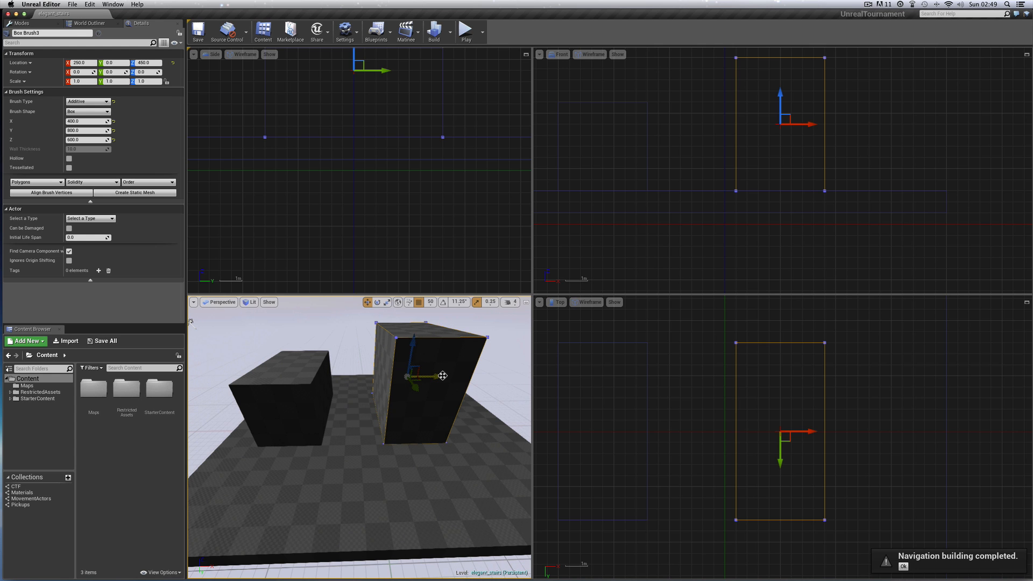
{"action": "scroll", "coordinate": [438, 375], "scroll_direction": "right", "scroll_amount": 5}
{"action": "scroll", "coordinate": [706, 362], "scroll_direction": "down", "scroll_amount": 5}
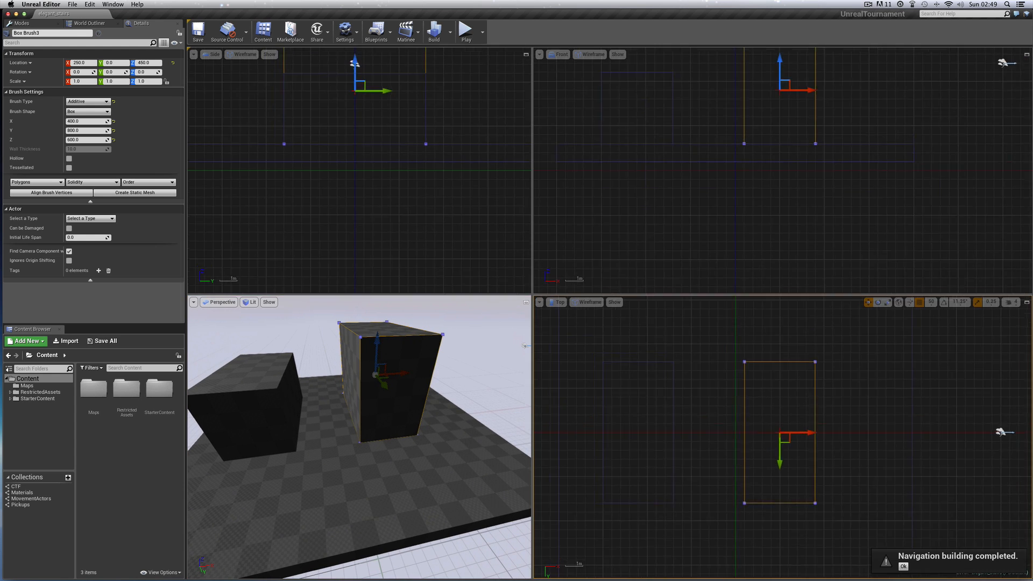
{"action": "left_click", "coordinate": [651, 416]}
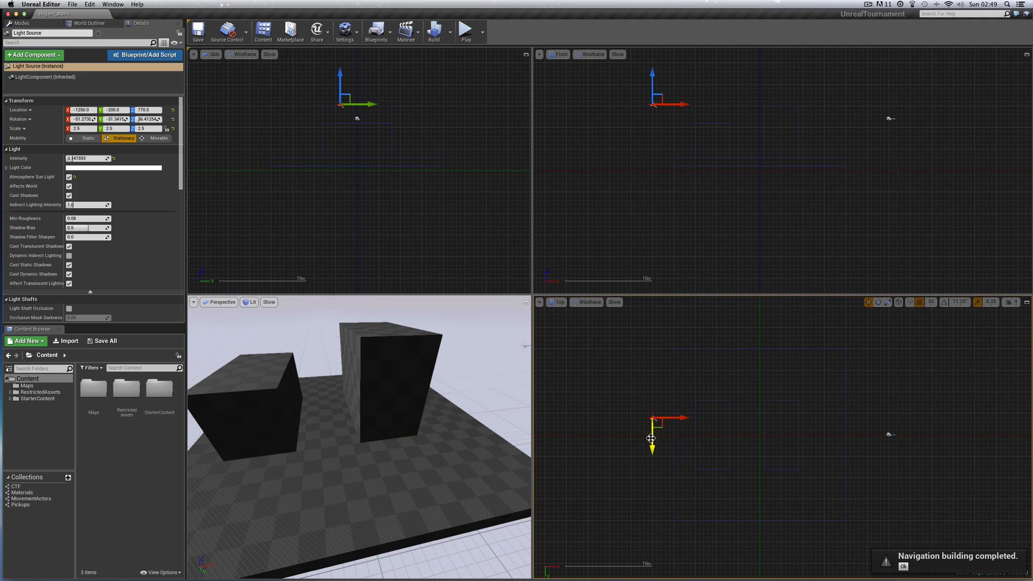
{"action": "left_click_drag", "start_coordinate": [651, 443], "coordinate": [652, 363]}
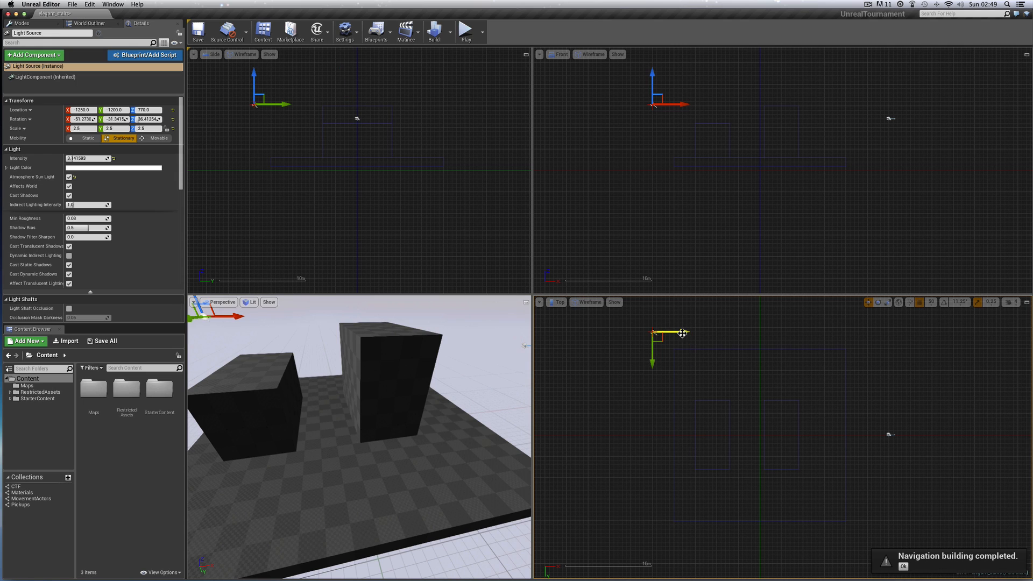
Duplicate the Light Source and place the copy beyond the opposite floor corner at X 1250, Y 1250.
{"action": "left_click_drag", "start_coordinate": [683, 332], "coordinate": [916, 331], "text": "alt"}
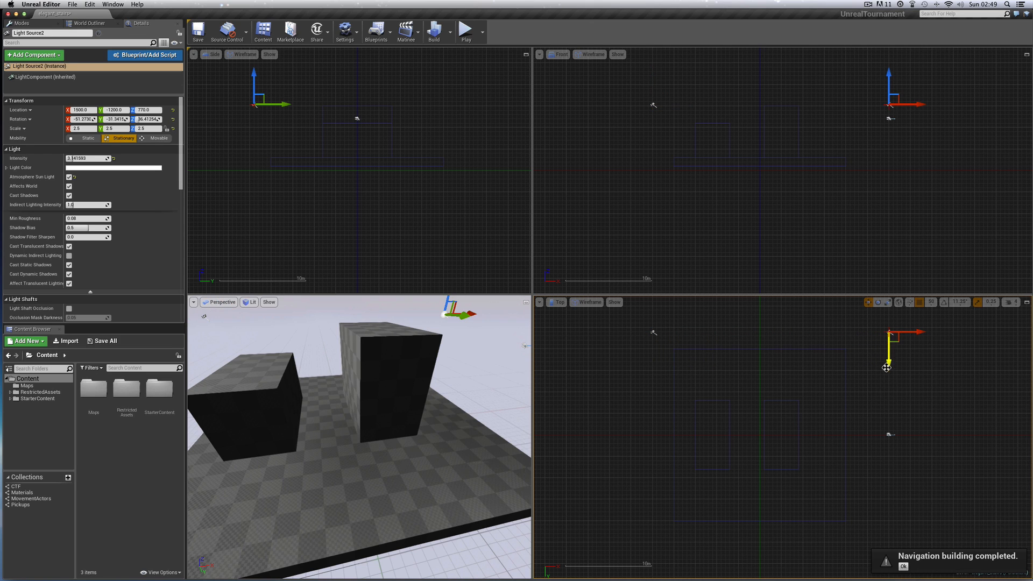
{"action": "left_click_drag", "start_coordinate": [887, 364], "coordinate": [887, 557]}
{"action": "scroll", "coordinate": [928, 507], "scroll_direction": "down", "scroll_amount": 5}
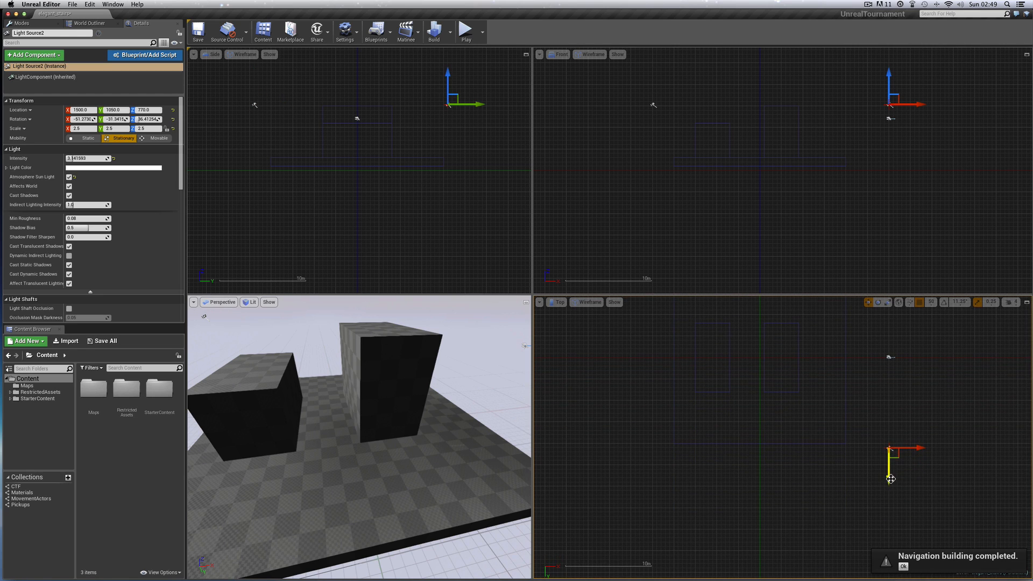
{"action": "left_click_drag", "start_coordinate": [889, 478], "coordinate": [890, 499]}
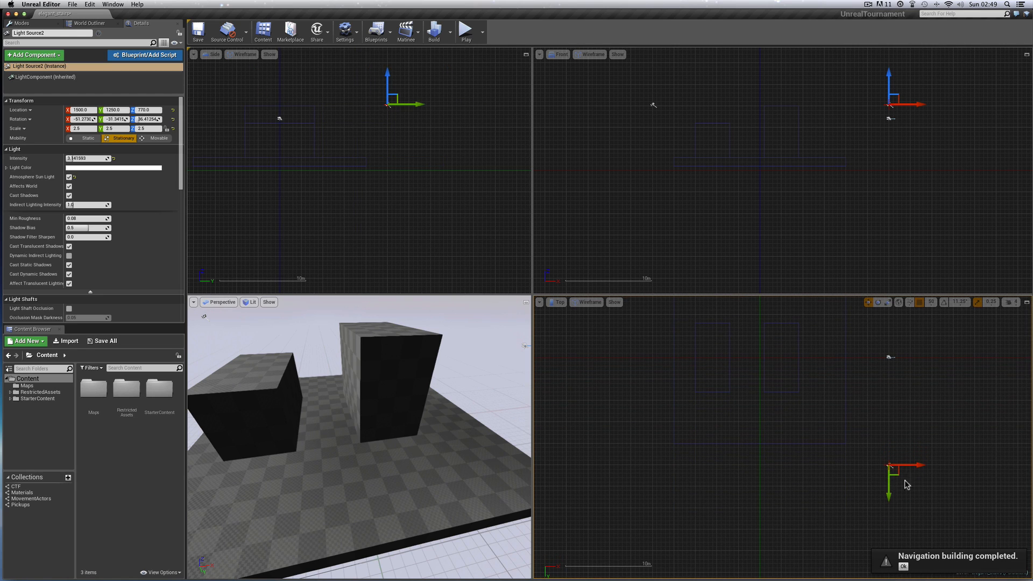
{"action": "left_click_drag", "start_coordinate": [921, 466], "coordinate": [900, 466]}
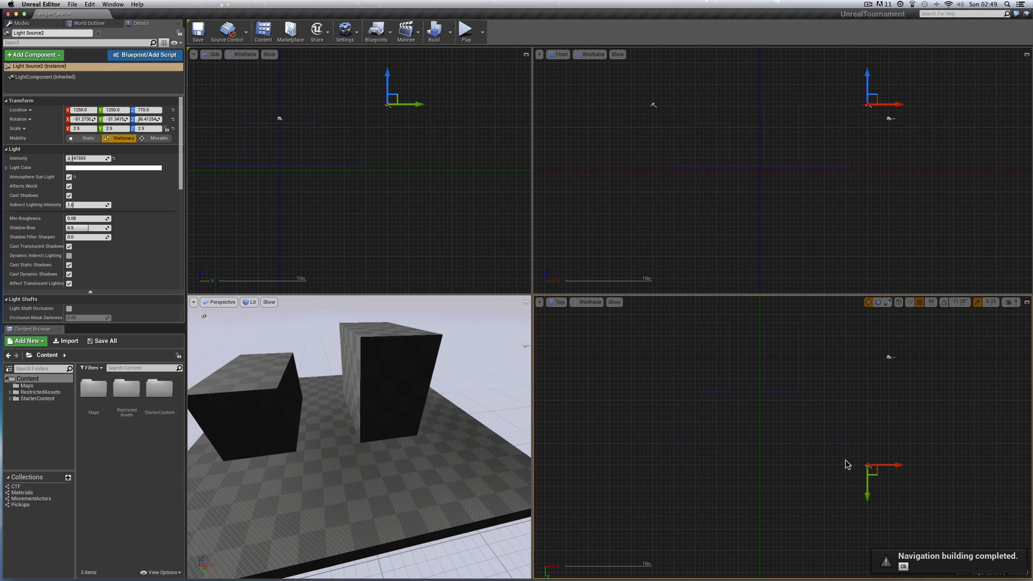
Rotate the duplicated light about the Z axis to about -150° so it lights the dark box faces, and turn on rotation snapping.
{"action": "left_click", "coordinate": [879, 302]}
{"action": "left_click_drag", "start_coordinate": [819, 466], "coordinate": [914, 460]}
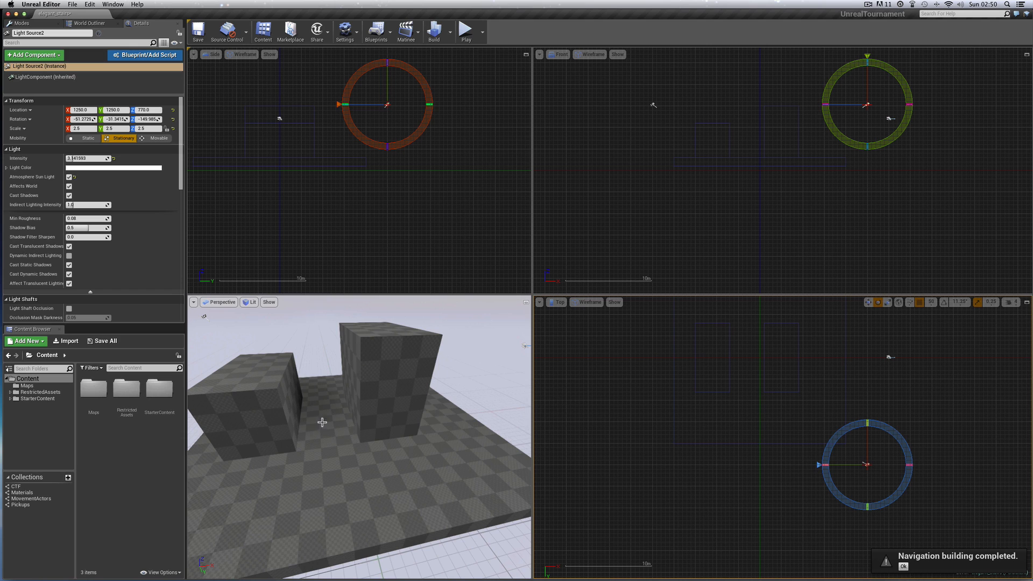
{"action": "scroll", "coordinate": [307, 418], "scroll_direction": "left", "scroll_amount": 3}
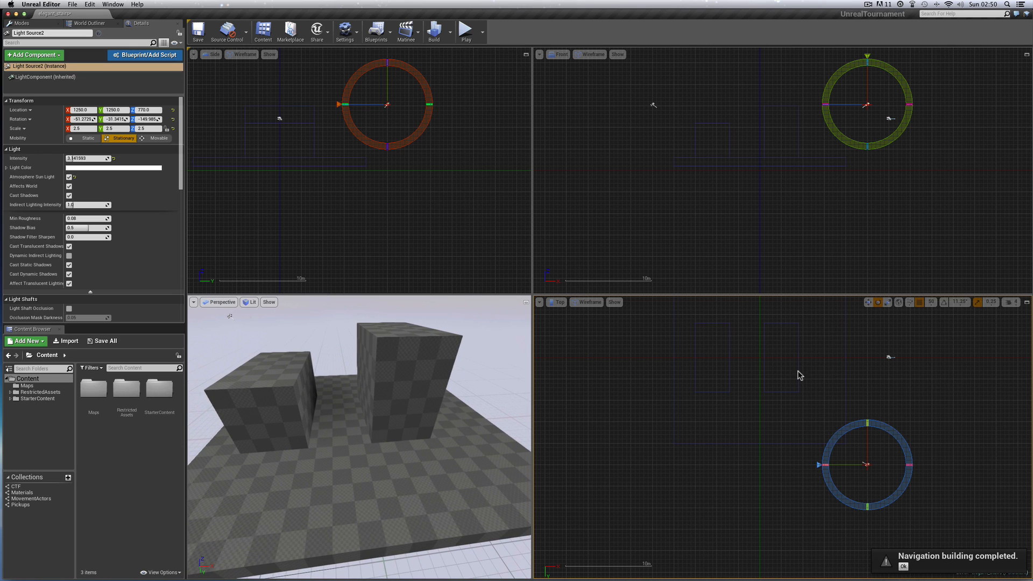
{"action": "left_click", "coordinate": [944, 303]}
{"action": "scroll", "coordinate": [382, 388], "scroll_direction": "left", "scroll_amount": 1}
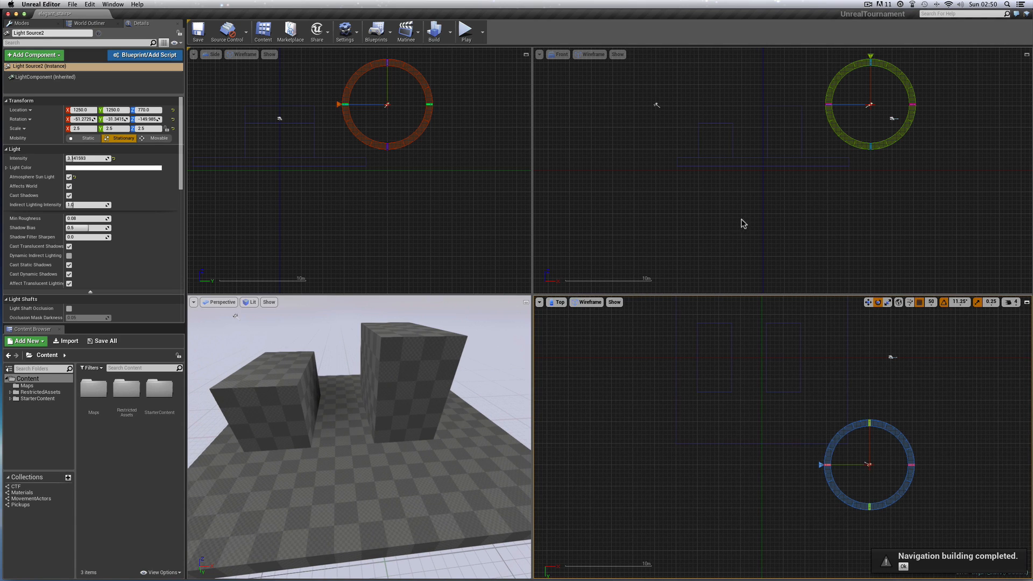
{"action": "left_click", "coordinate": [868, 303]}
Select both raised boxes together and examine the gap between them in the Front view.
{"action": "scroll", "coordinate": [782, 107], "scroll_direction": "up", "scroll_amount": 5}
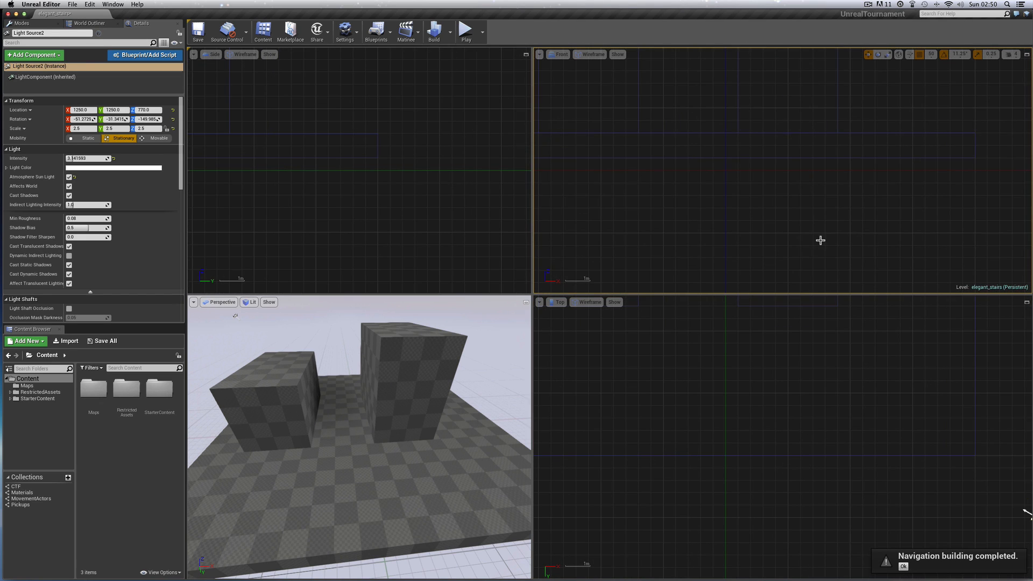
{"action": "scroll", "coordinate": [767, 239], "scroll_direction": "left", "scroll_amount": 3}
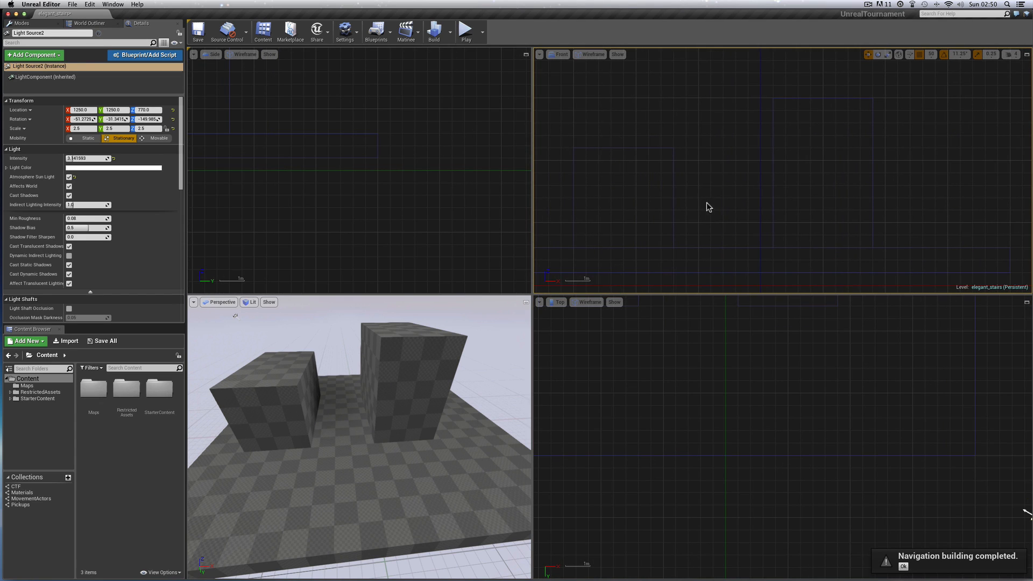
{"action": "left_click", "coordinate": [674, 190]}
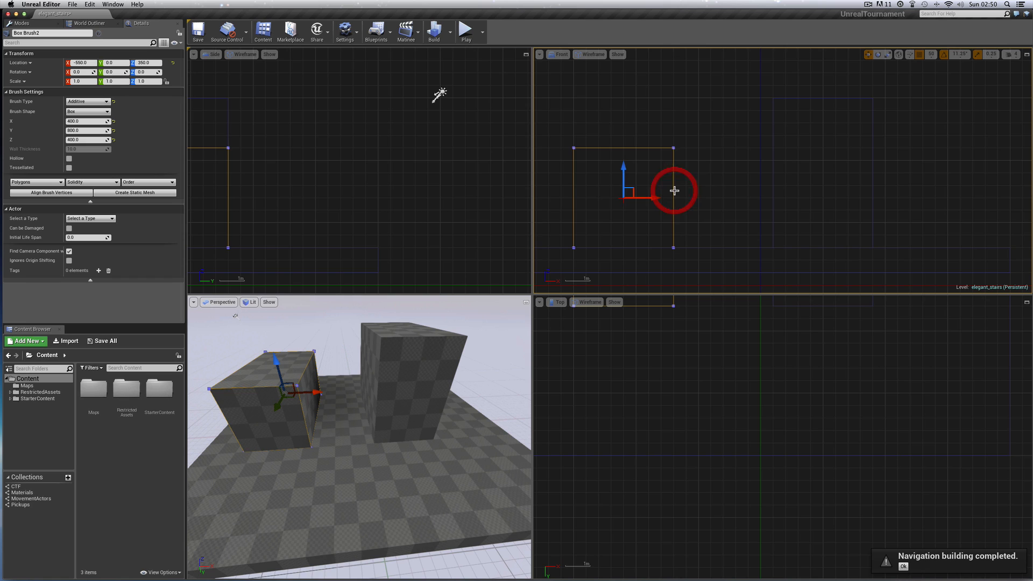
{"action": "left_click", "coordinate": [771, 191], "text": "ctrl"}
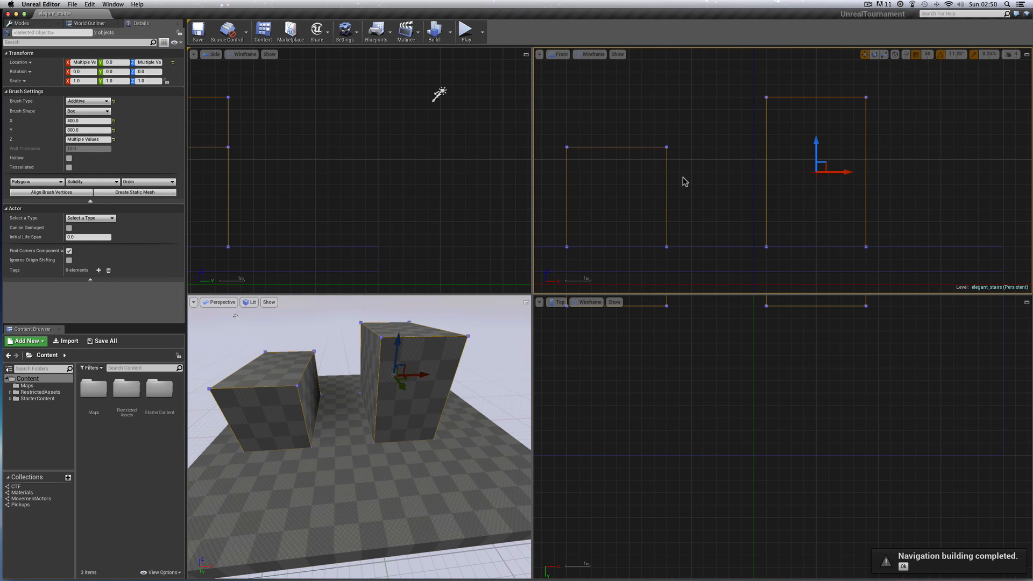
{"action": "scroll", "coordinate": [727, 198], "scroll_direction": "left", "scroll_amount": 4}
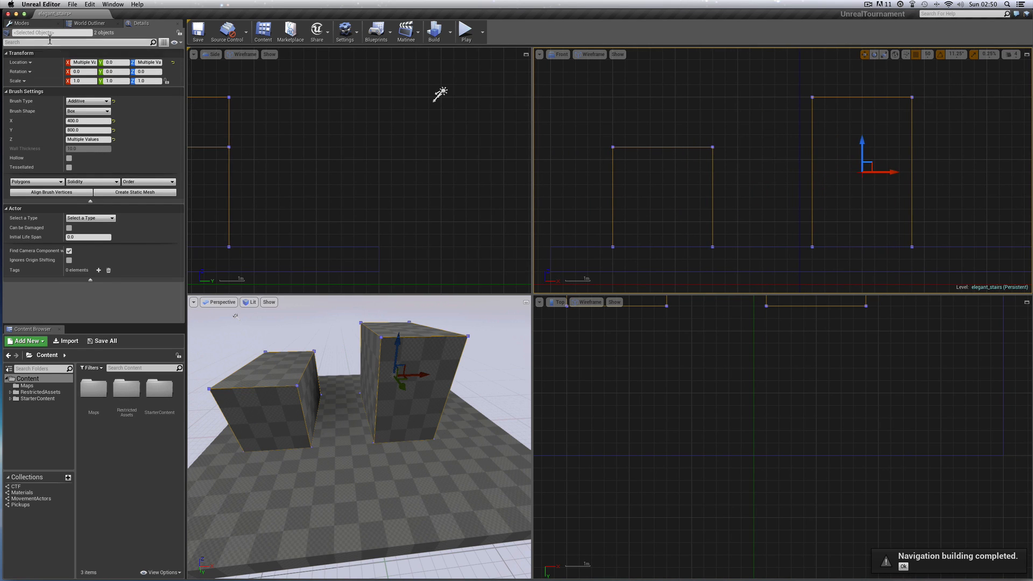
Place an additive Linear Stair brush at the lower box's top edge facing the taller box, and enlarge the Front view.
{"action": "left_click", "coordinate": [28, 25]}
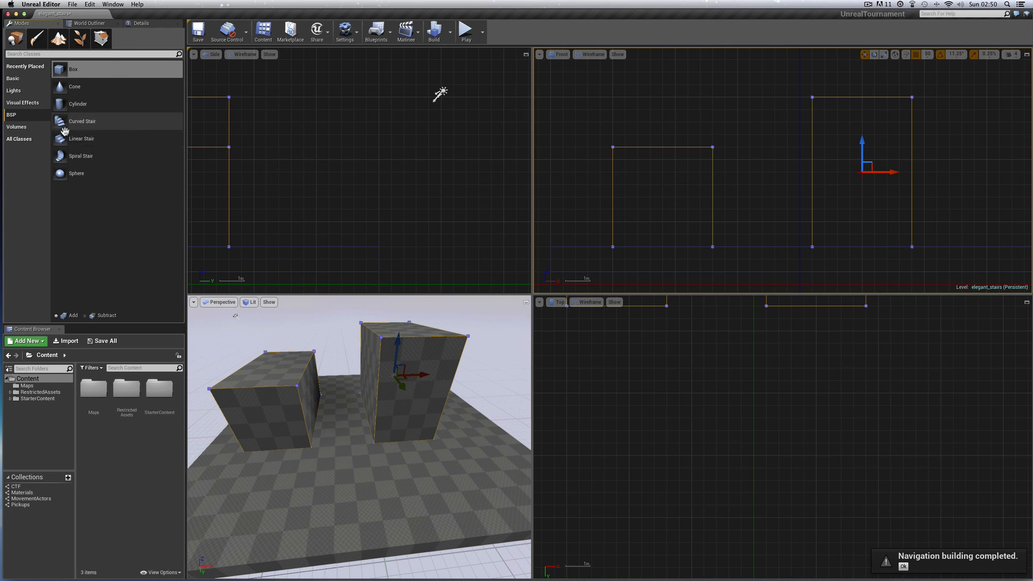
{"action": "mouse_move", "coordinate": [61, 138]}
{"action": "left_mouse_down"}
{"action": "mouse_move", "coordinate": [104, 157]}
{"action": "mouse_move", "coordinate": [703, 168]}
{"action": "mouse_move", "coordinate": [715, 153]}
{"action": "left_mouse_up"}
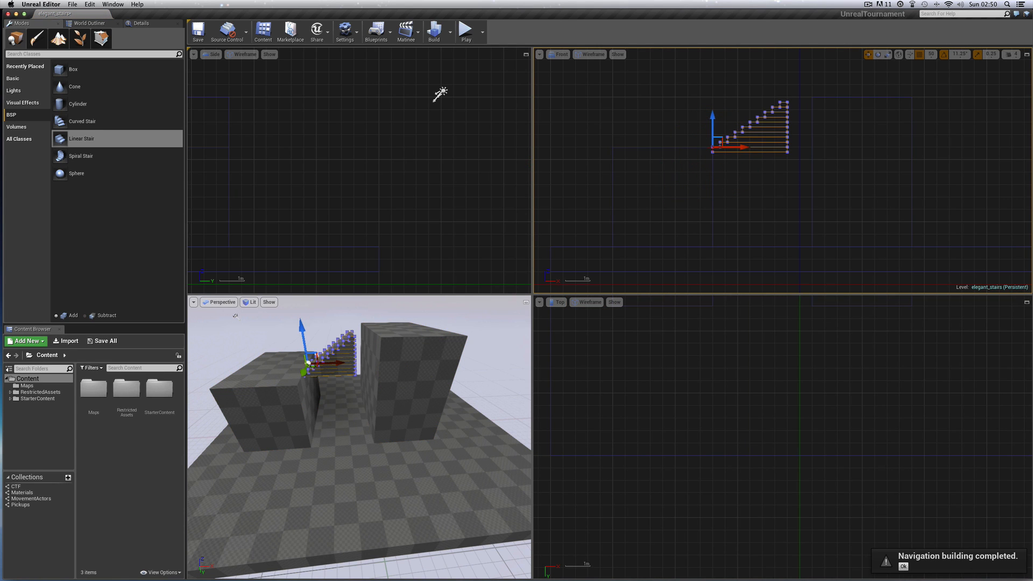
{"action": "scroll", "coordinate": [772, 196], "scroll_direction": "up", "scroll_amount": 3}
{"action": "left_click_drag", "start_coordinate": [701, 292], "coordinate": [687, 392]}
{"action": "left_click_drag", "start_coordinate": [529, 292], "coordinate": [430, 293]}
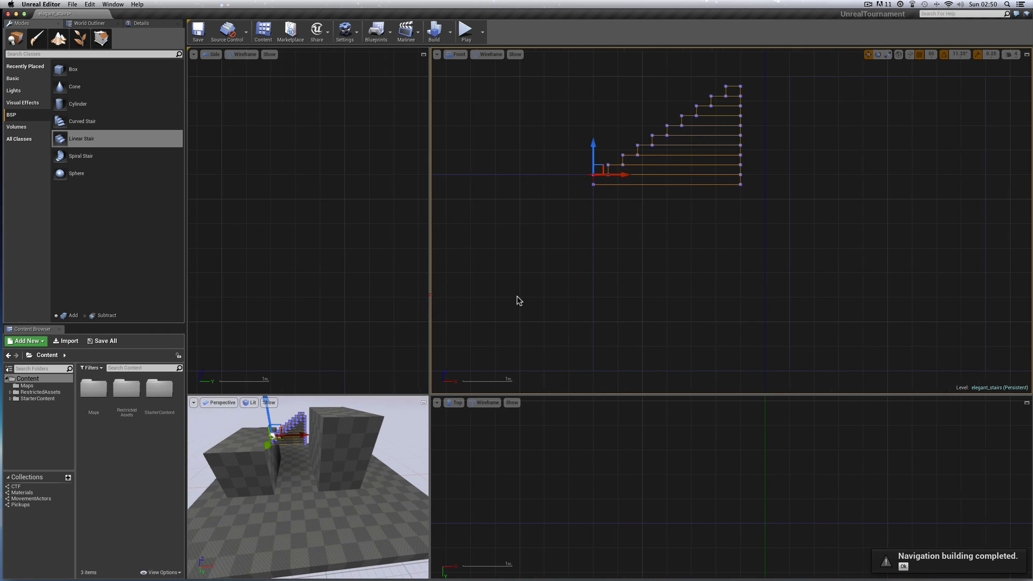
Compare the staircase's foot and top step with the top edges of the lower and taller boxes in the Front view.
{"action": "key", "text": "f"}
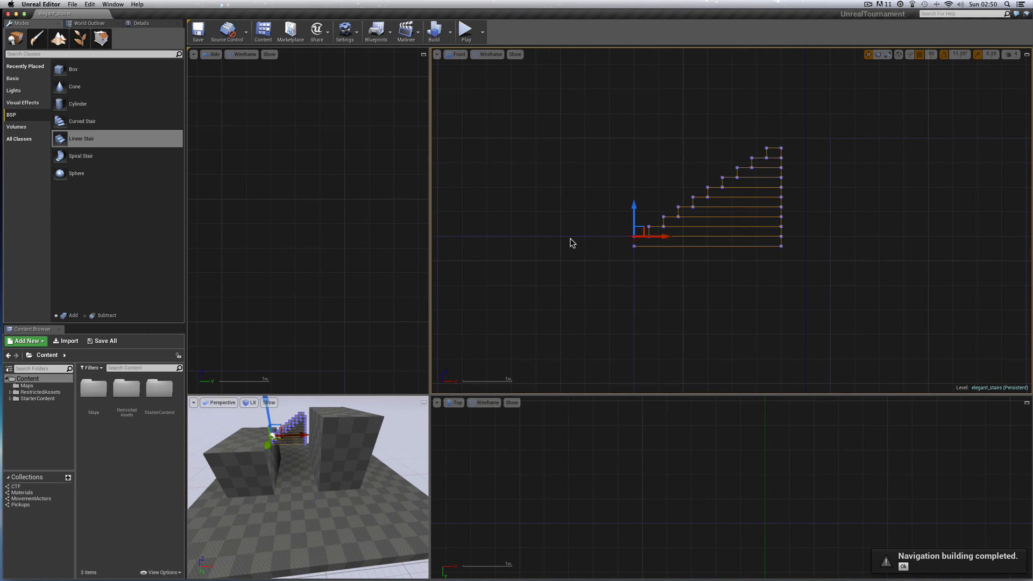
{"action": "left_click", "coordinate": [570, 236]}
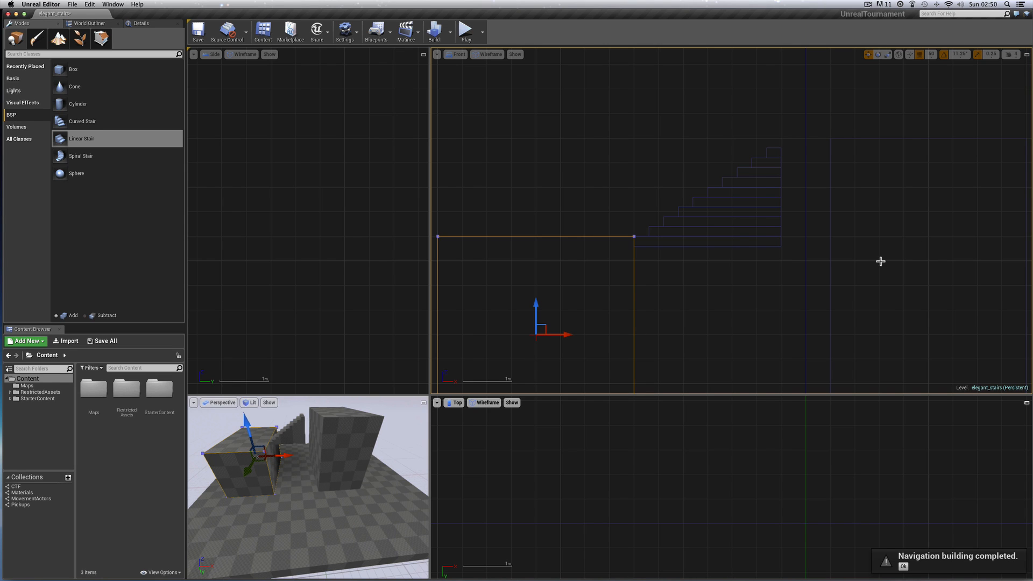
{"action": "left_click", "coordinate": [657, 237]}
{"action": "key", "text": "f"}
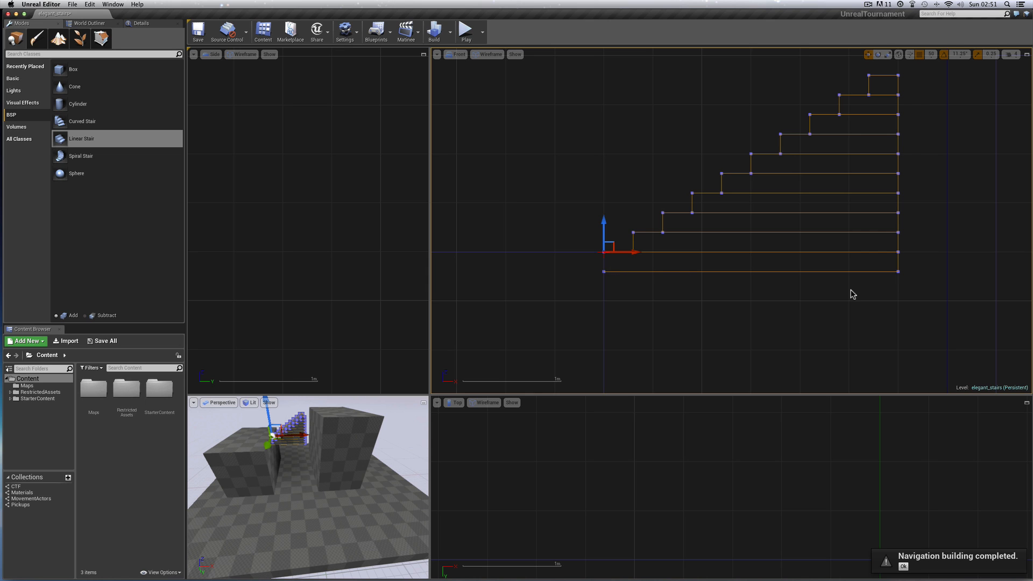
{"action": "scroll", "coordinate": [849, 296], "scroll_direction": "down", "scroll_amount": 3}
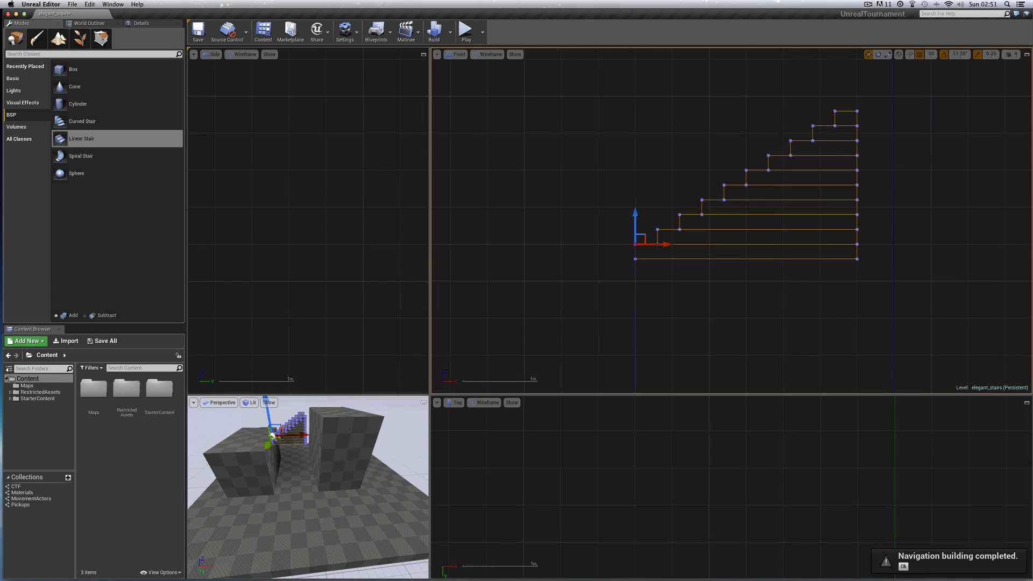
{"action": "left_click", "coordinate": [910, 147]}
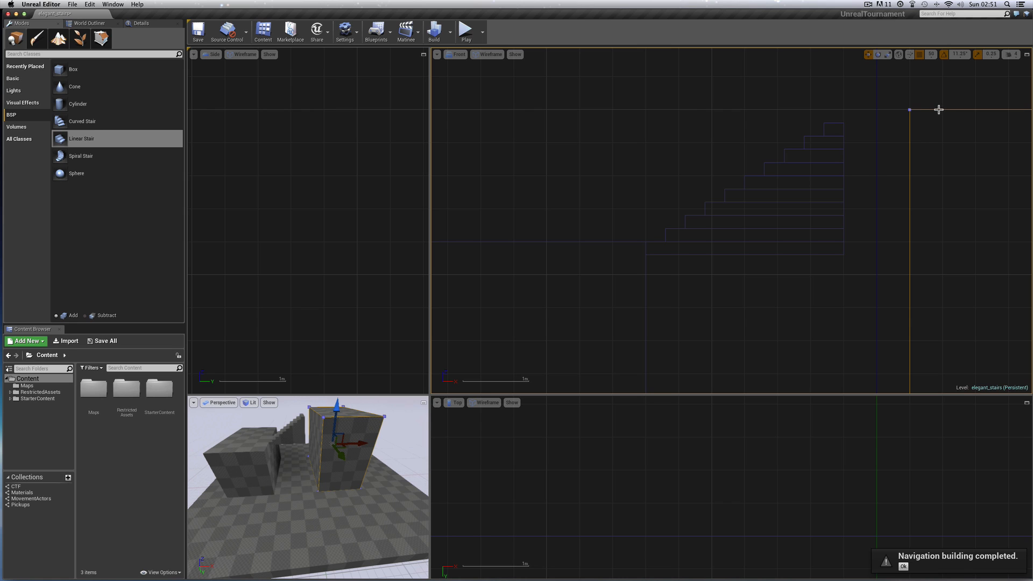
{"action": "left_click", "coordinate": [835, 122]}
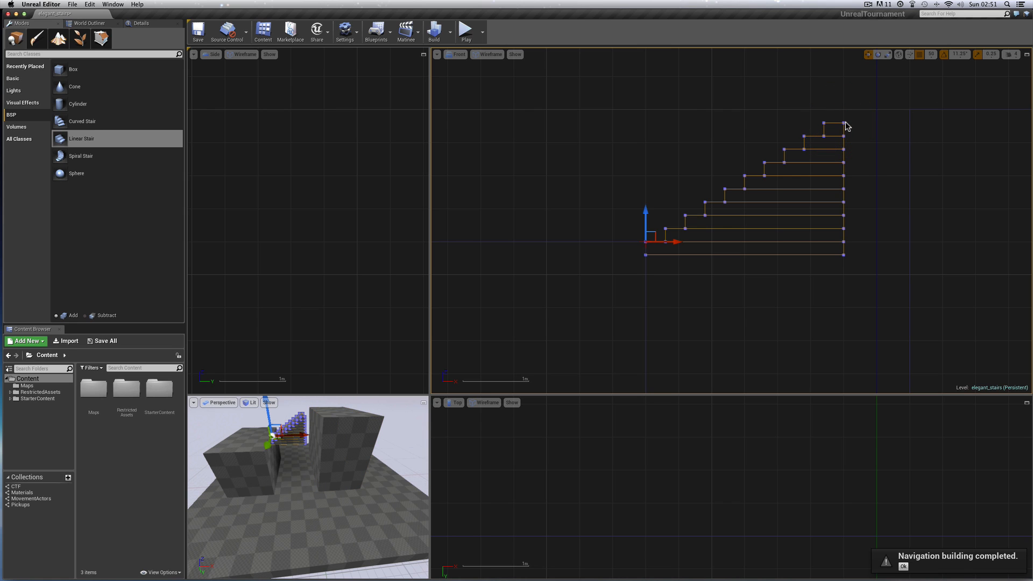
Set the linear staircase's number of steps to 11 to raise its top step to the taller box's top edge.
{"action": "left_click", "coordinate": [908, 110]}
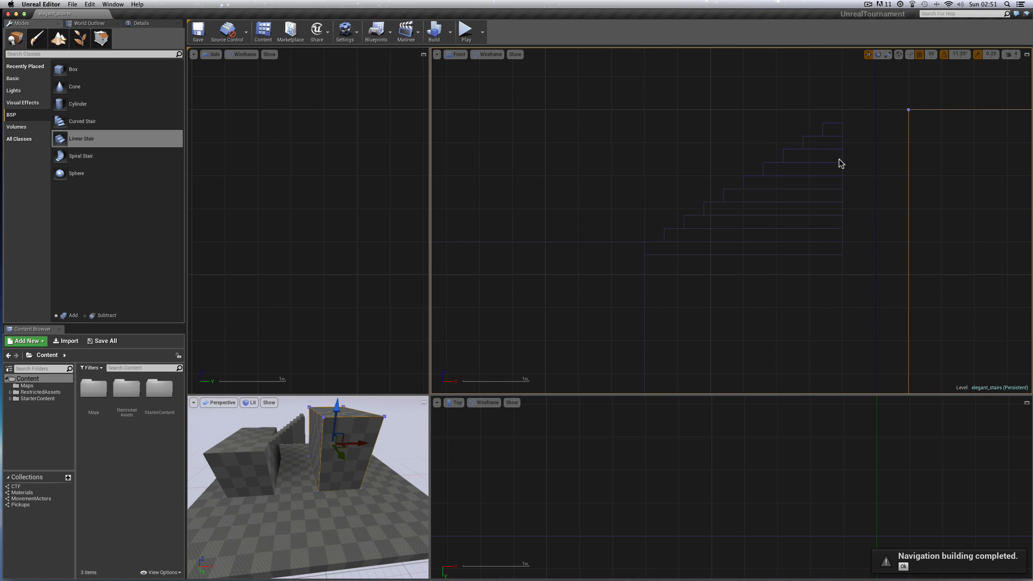
{"action": "left_click", "coordinate": [825, 148]}
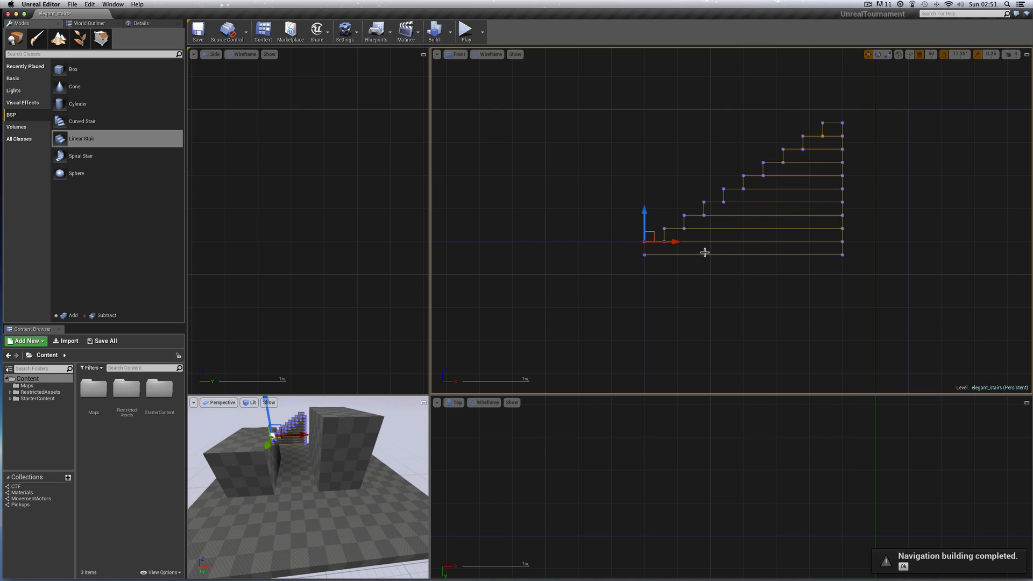
{"action": "left_click", "coordinate": [142, 23]}
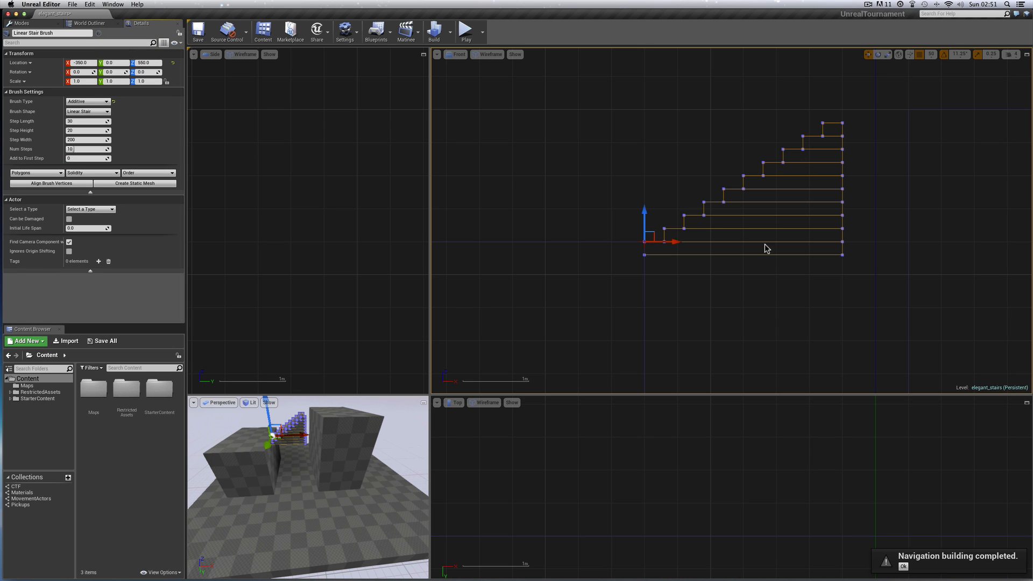
{"action": "left_click_drag", "start_coordinate": [723, 395], "coordinate": [721, 305]}
{"action": "scroll", "coordinate": [742, 373], "scroll_direction": "down", "scroll_amount": 5}
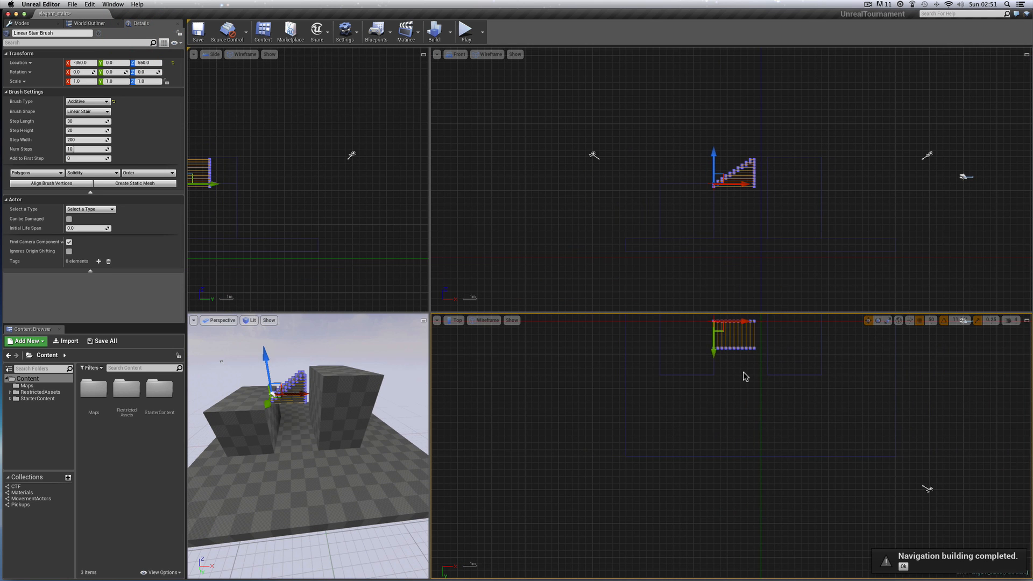
{"action": "right_click_drag", "start_coordinate": [745, 376], "coordinate": [739, 366]}
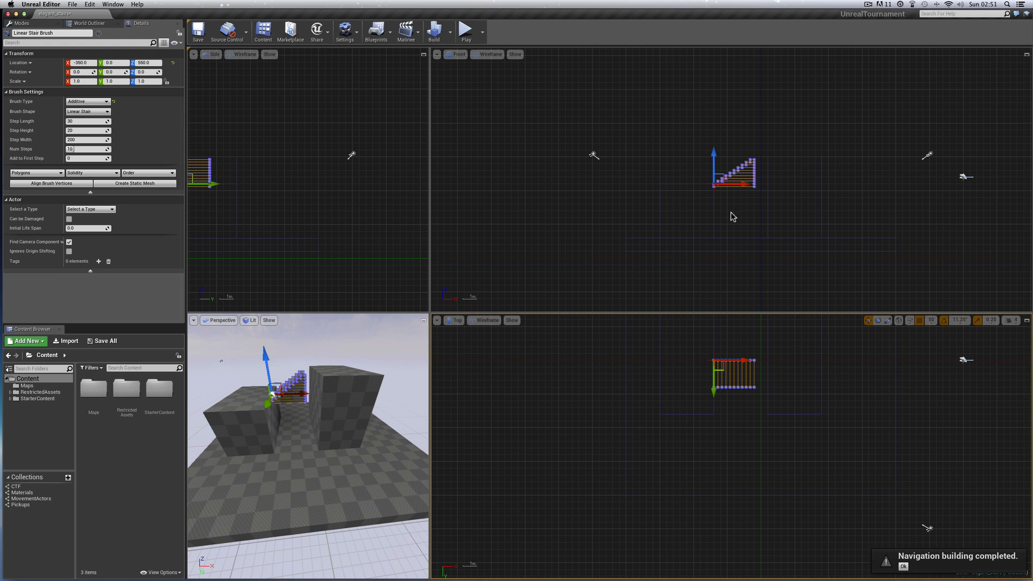
{"action": "left_click", "coordinate": [848, 204]}
{"action": "scroll", "coordinate": [805, 286], "scroll_direction": "up", "scroll_amount": 2}
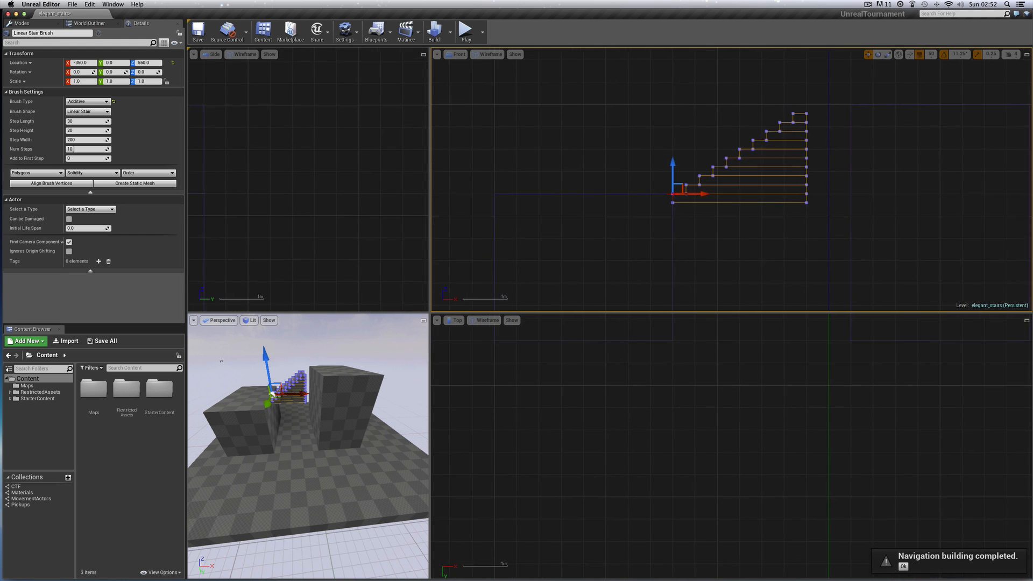
{"action": "right_click_drag", "start_coordinate": [771, 333], "coordinate": [770, 451]}
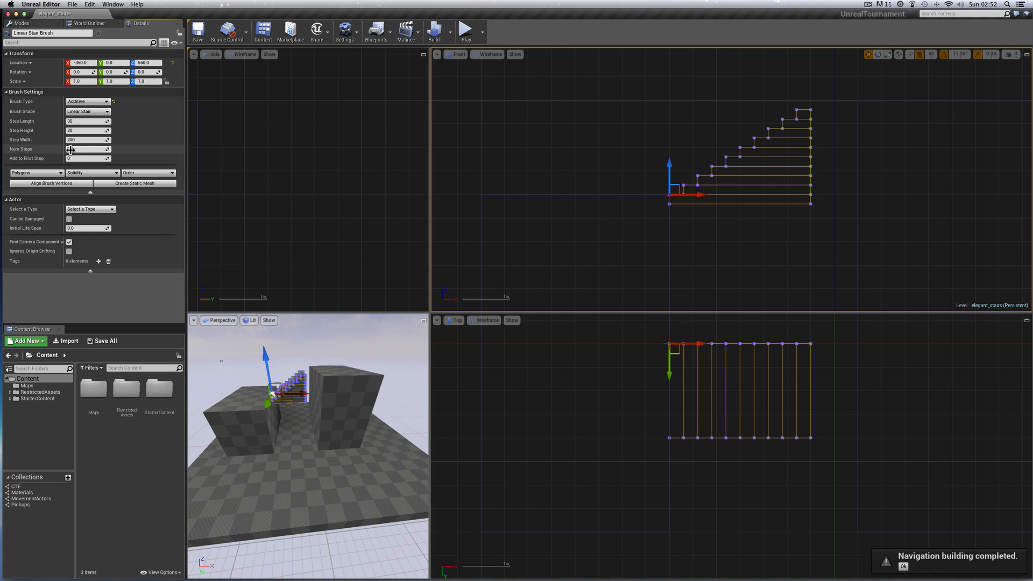
{"action": "left_click_drag", "start_coordinate": [71, 149], "coordinate": [76, 150]}
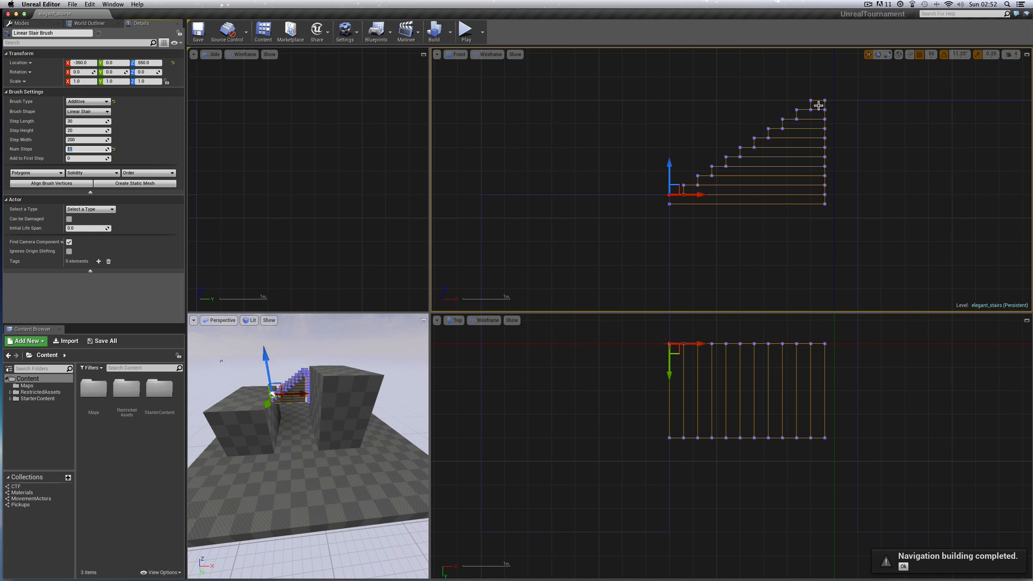
Lengthen the staircase toward the taller box by raising its step length through 34 and 35 to 36.
{"action": "scroll", "coordinate": [894, 170], "scroll_direction": "up", "scroll_amount": 3}
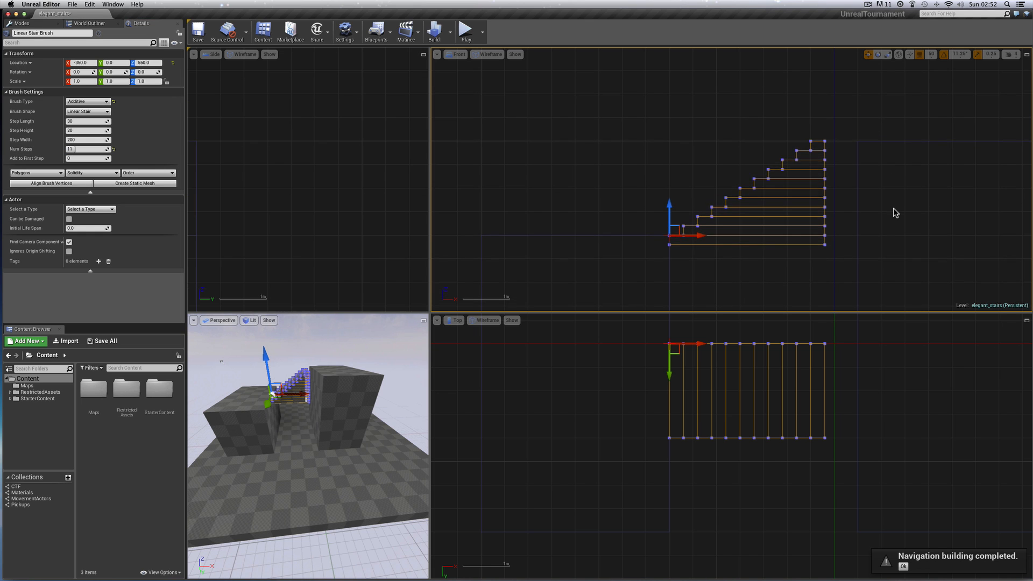
{"action": "scroll", "coordinate": [894, 210], "scroll_direction": "up", "scroll_amount": 2}
{"action": "right_click_drag", "start_coordinate": [893, 210], "coordinate": [835, 210]}
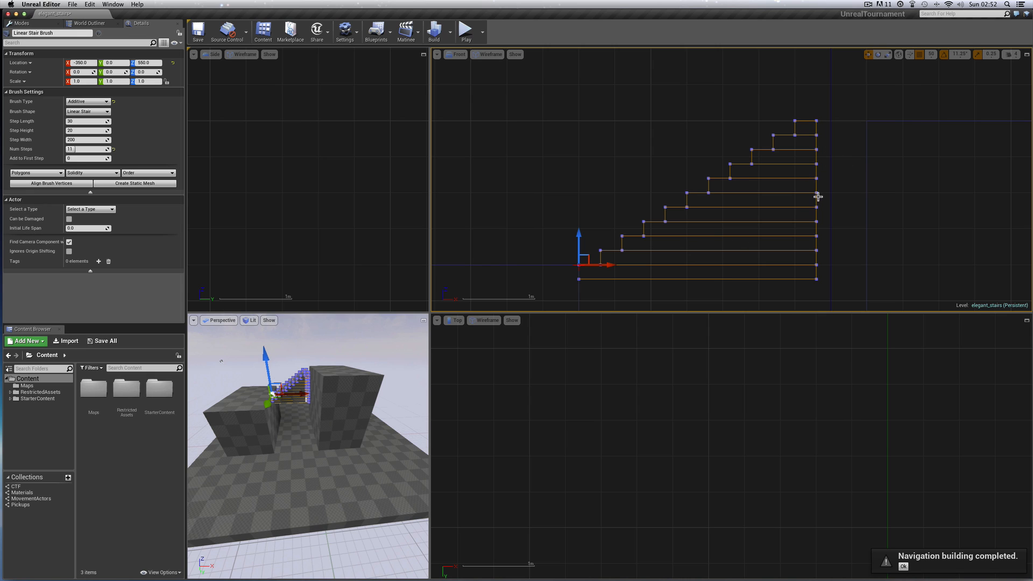
{"action": "left_click", "coordinate": [865, 138]}
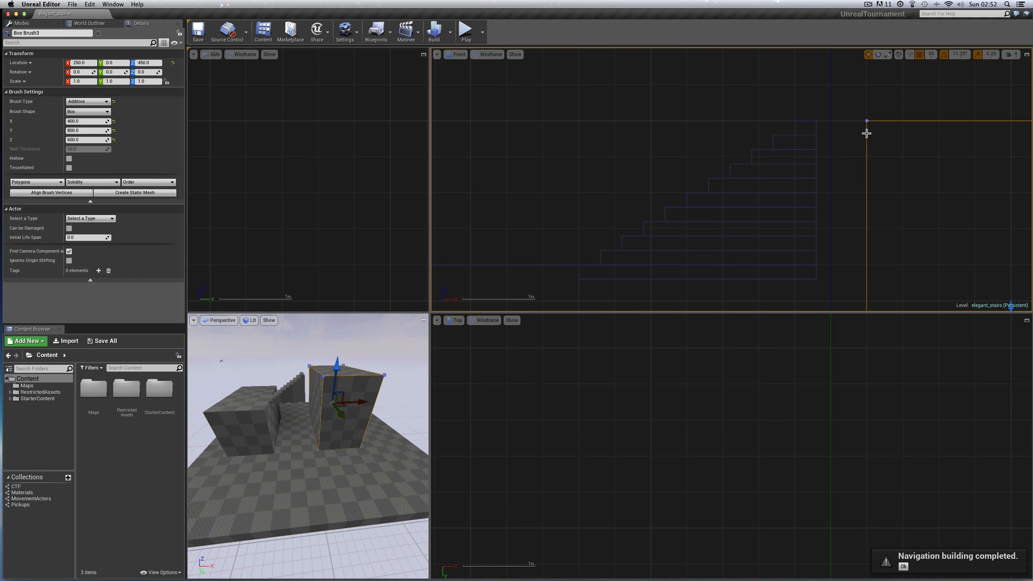
{"action": "left_click", "coordinate": [811, 162]}
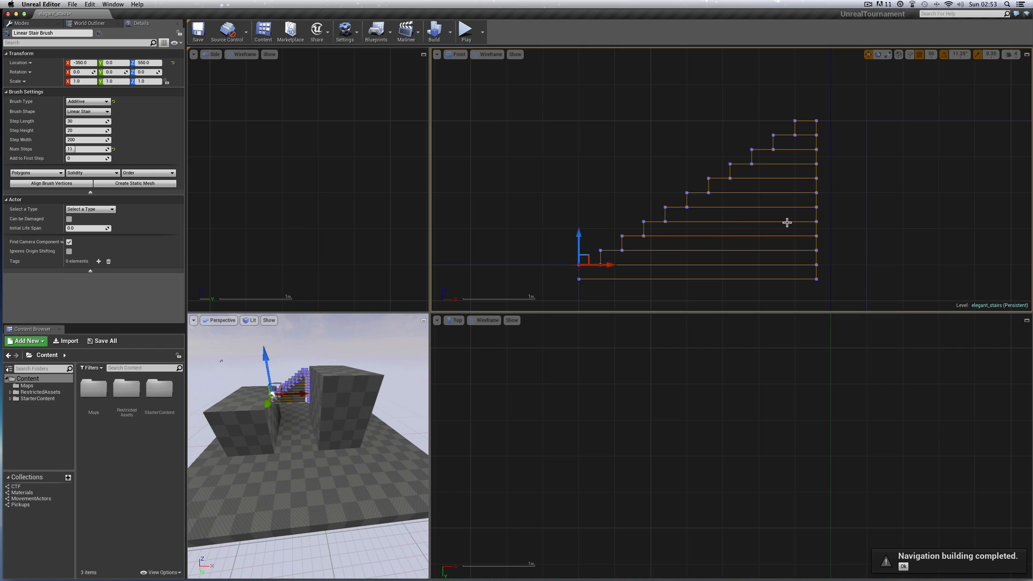
{"action": "left_click", "coordinate": [69, 122]}
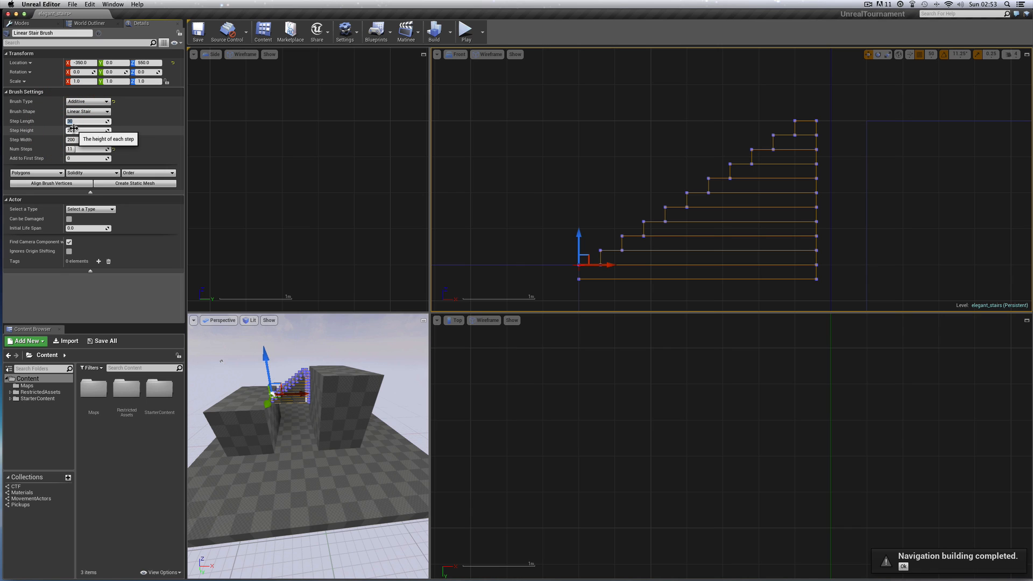
{"action": "type", "text": "34"}
{"action": "key", "text": "Return"}
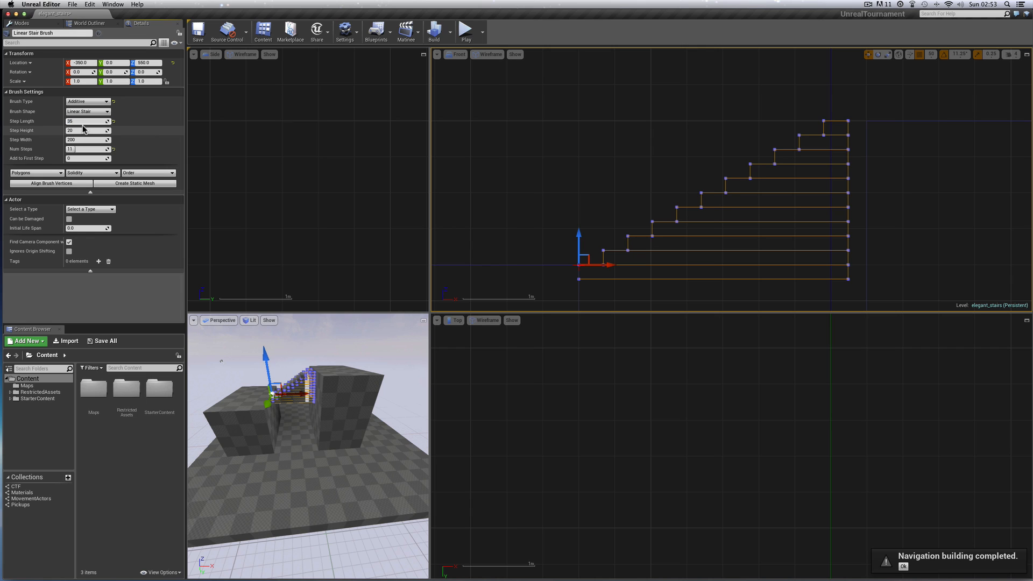
{"action": "type", "text": "35"}
{"action": "key", "text": "Return"}
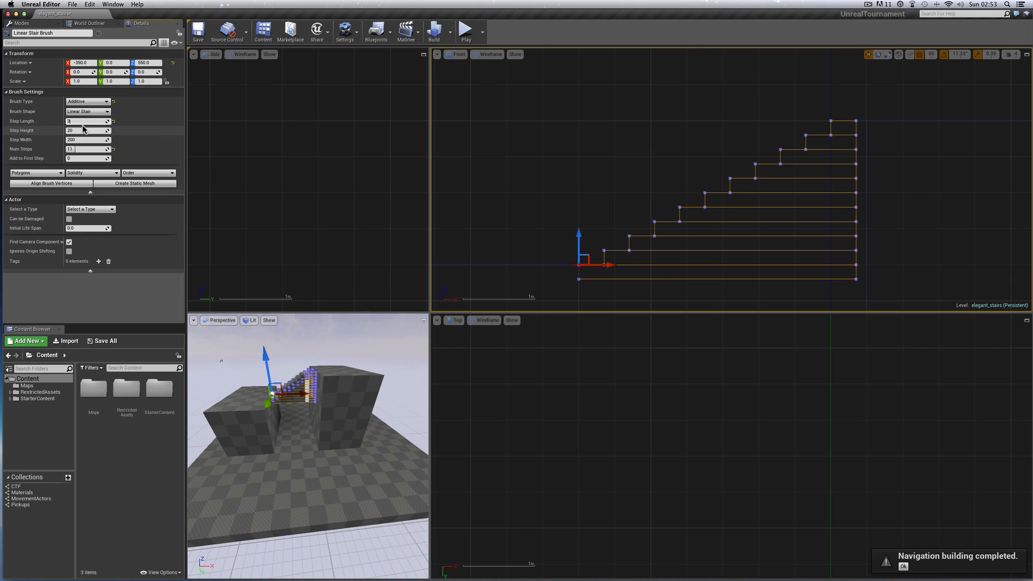
{"action": "key", "text": "Return"}
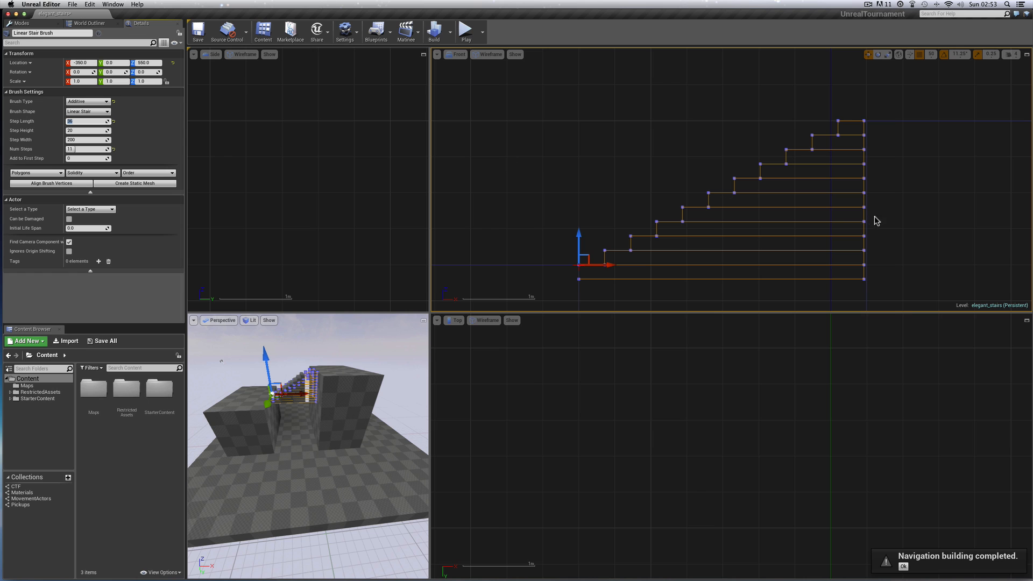
Try a longer step length to close the small gap to the taller box, and set it back to 36.
{"action": "right_click_drag", "start_coordinate": [889, 222], "coordinate": [868, 224]}
{"action": "scroll", "coordinate": [889, 230], "scroll_direction": "up", "scroll_amount": 2}
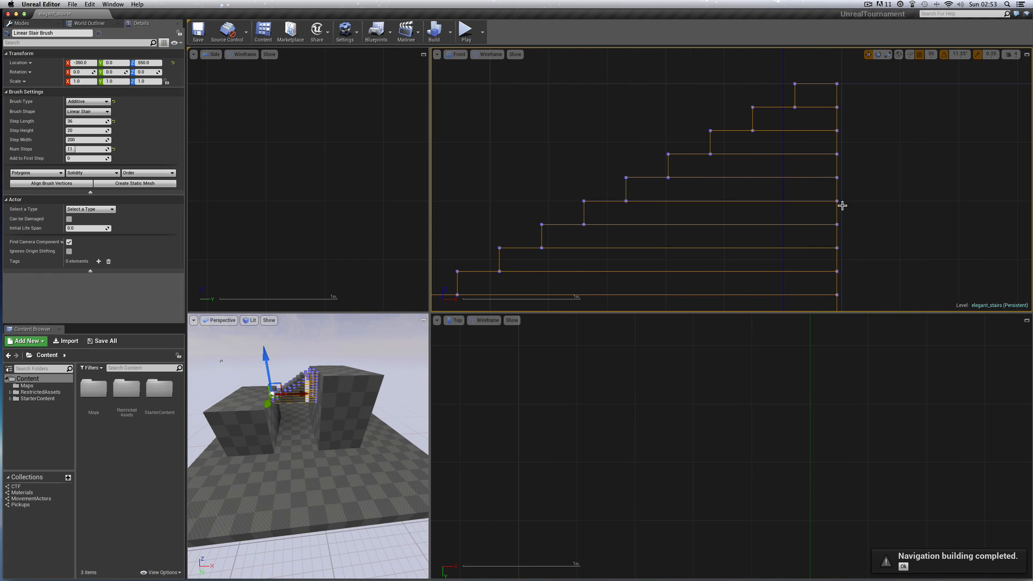
{"action": "left_click", "coordinate": [840, 204], "text": "ctrl"}
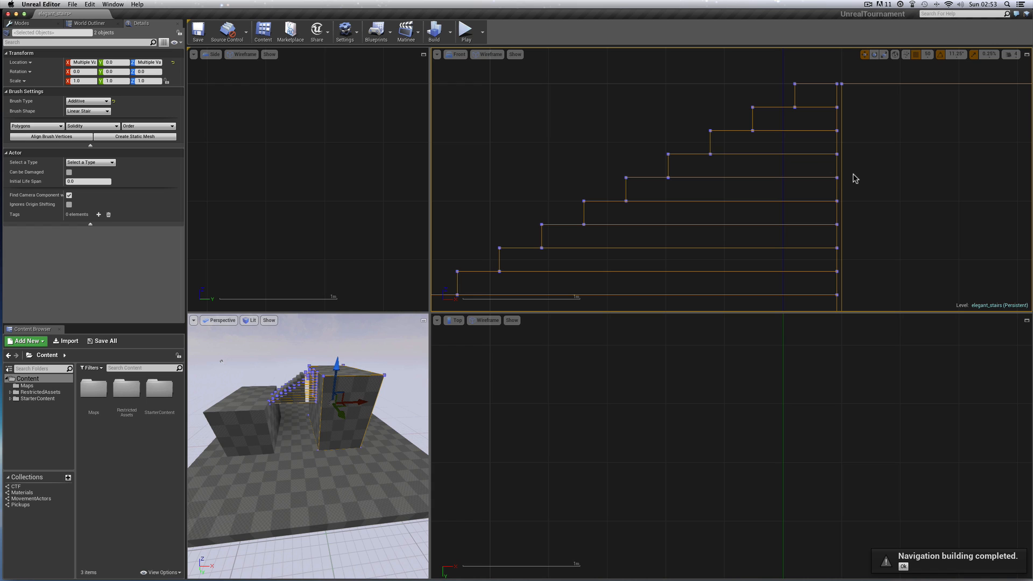
{"action": "left_click", "coordinate": [816, 154]}
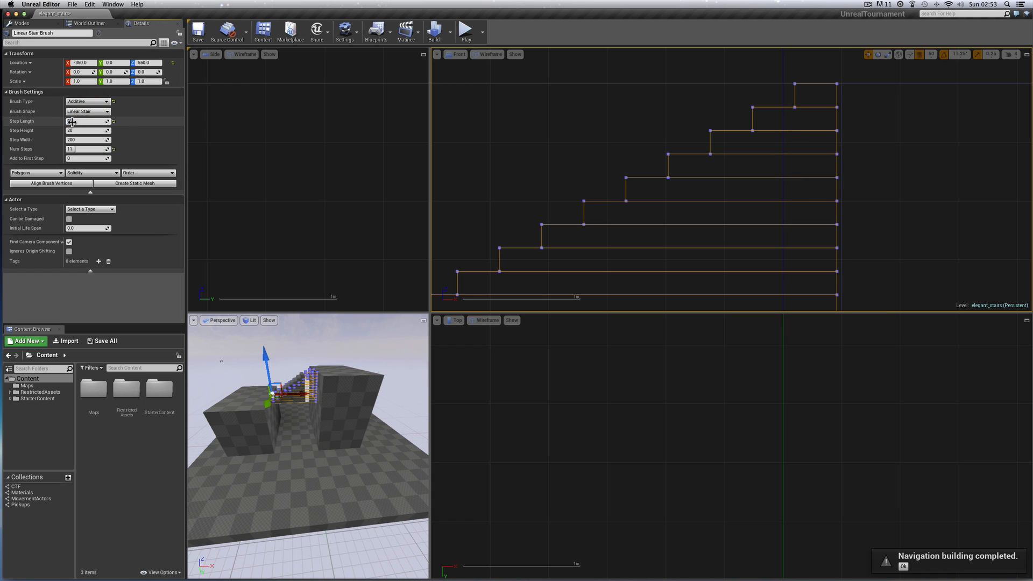
{"action": "left_click_drag", "start_coordinate": [71, 122], "coordinate": [72, 122]}
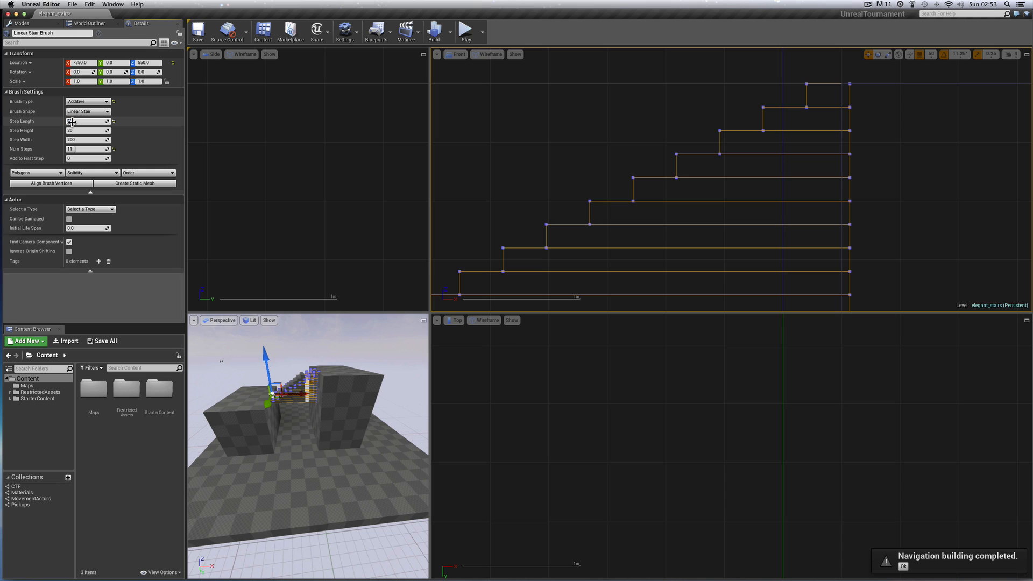
{"action": "left_click", "coordinate": [71, 122]}
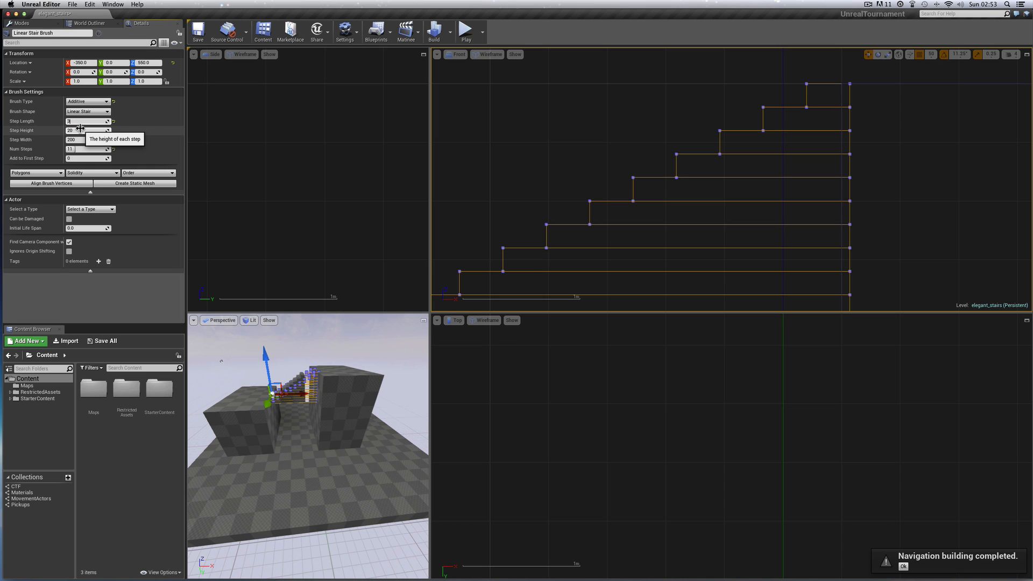
{"action": "type", "text": "36"}
{"action": "key", "text": "Return"}
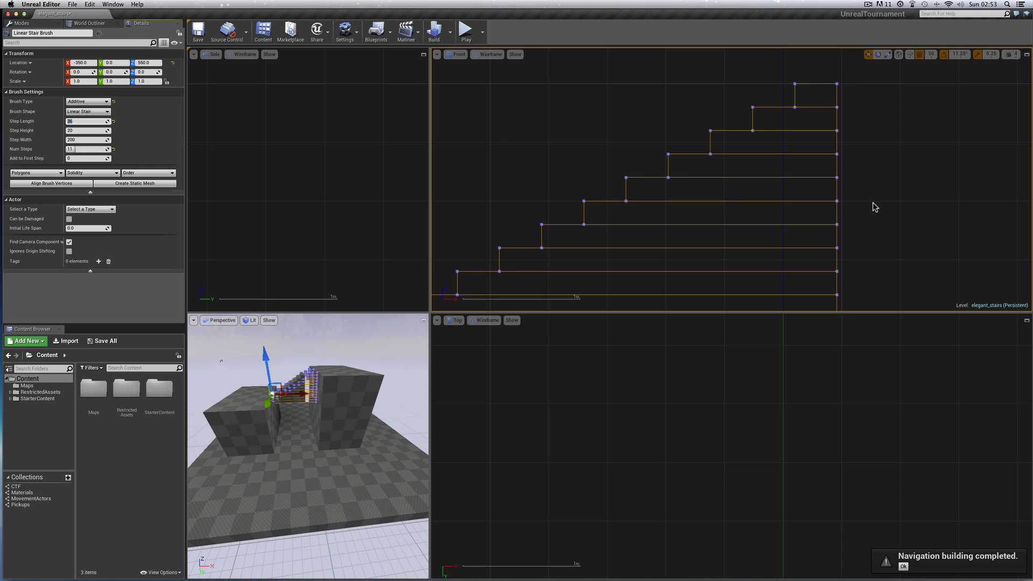
Switch the staircase to geometry editing and select all vertices along its vertical end facing the taller box.
{"action": "left_click_drag", "start_coordinate": [839, 313], "coordinate": [842, 451]}
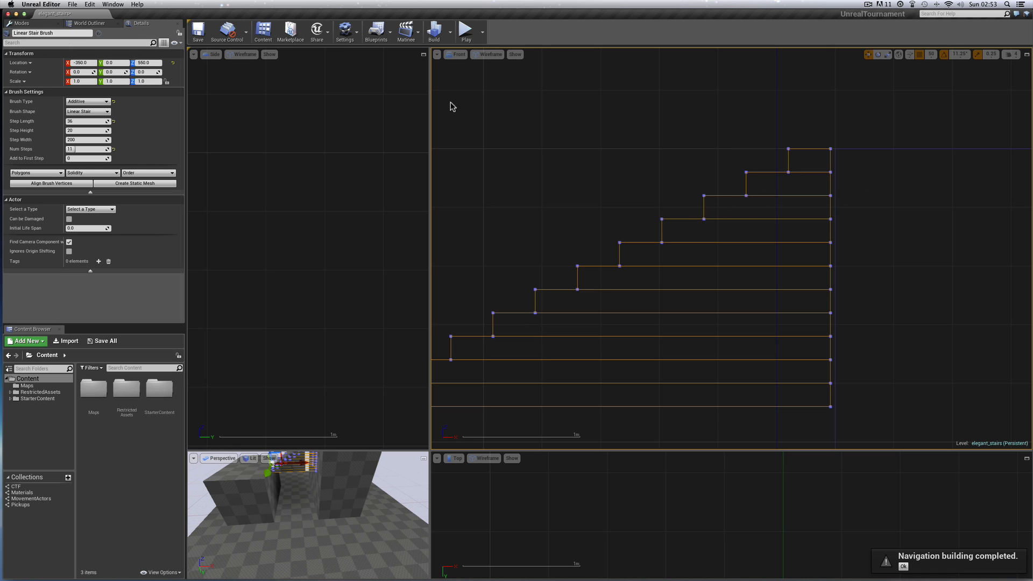
{"action": "left_click", "coordinate": [836, 206]}
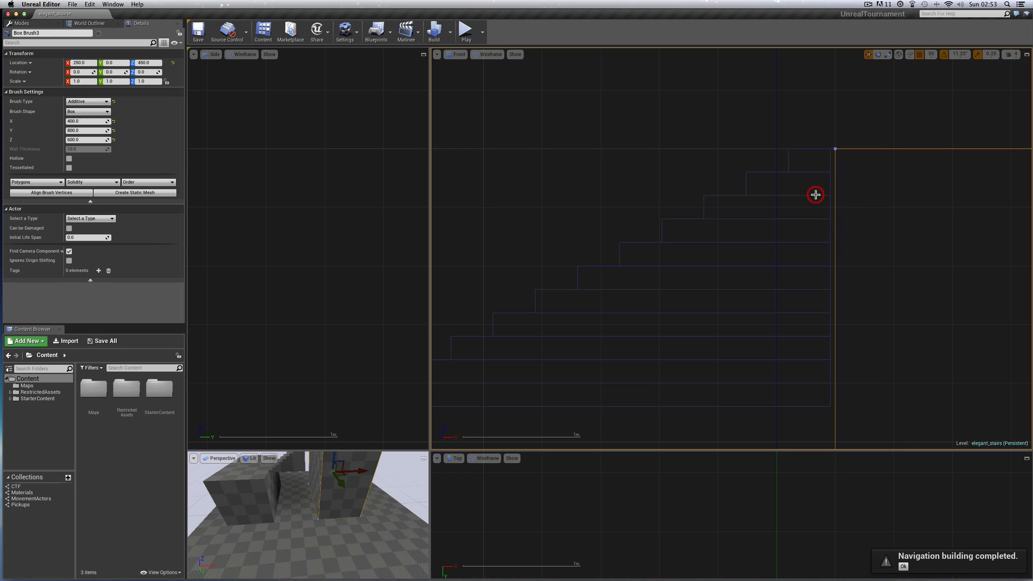
{"action": "left_click", "coordinate": [815, 194]}
{"action": "left_click", "coordinate": [21, 23]}
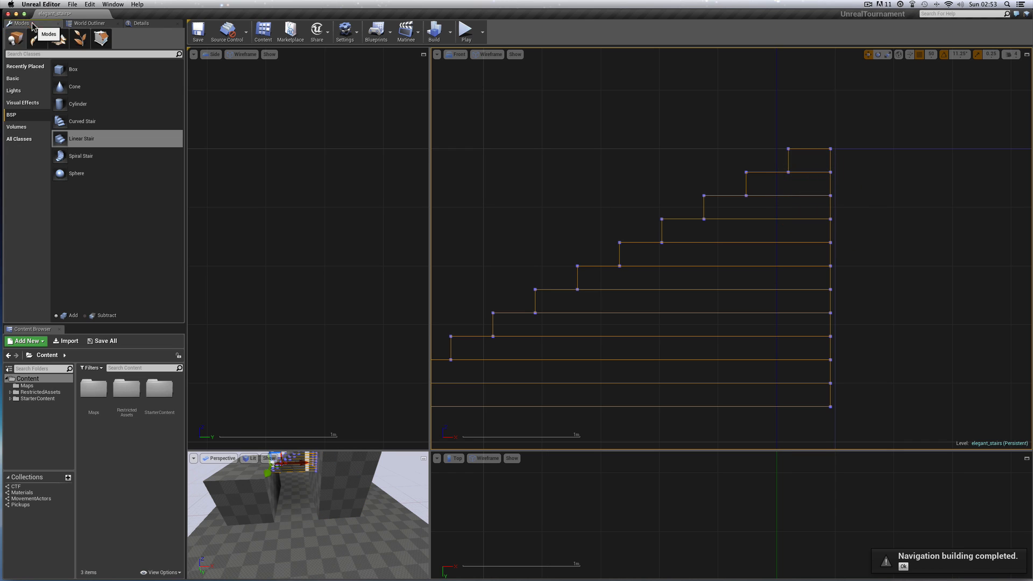
{"action": "left_click", "coordinate": [101, 37]}
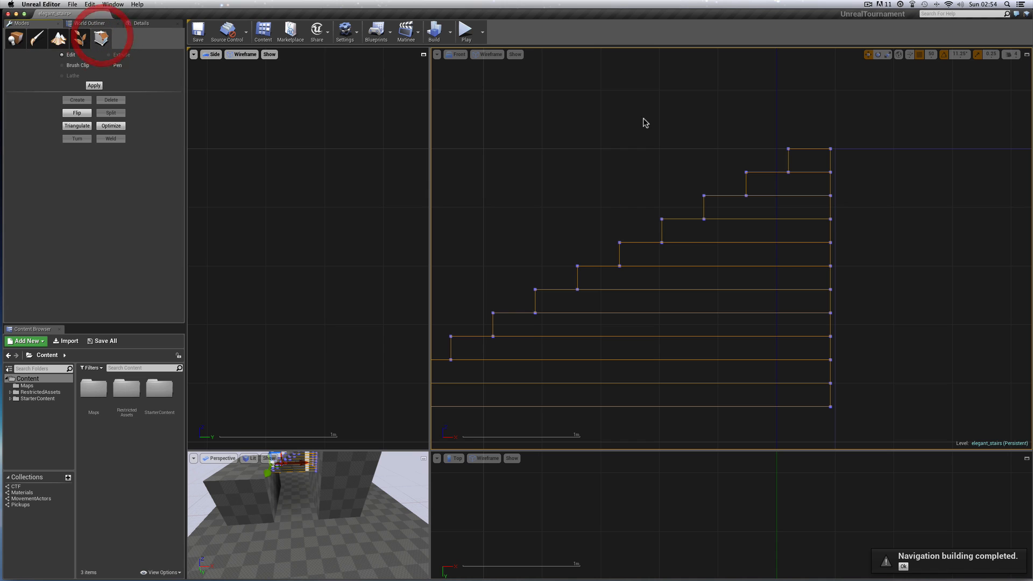
{"action": "left_click", "coordinate": [809, 149]}
{"action": "left_click_drag", "start_coordinate": [826, 139], "coordinate": [834, 408]}
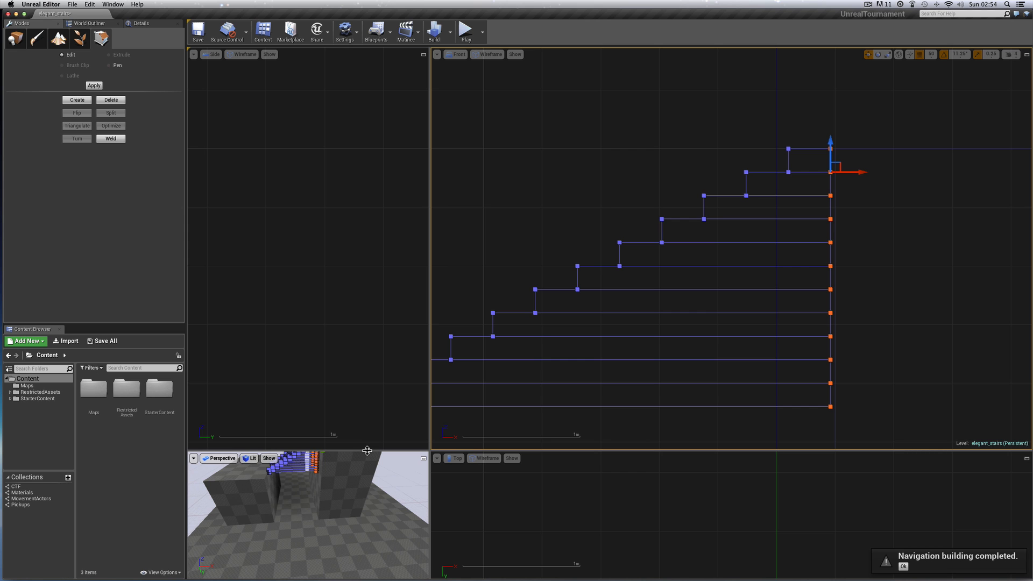
Reduce the position grid snap size to 1 for fine movement of the staircase's selected end vertices.
{"action": "left_click_drag", "start_coordinate": [368, 452], "coordinate": [371, 353]}
{"action": "right_click_drag", "start_coordinate": [342, 386], "coordinate": [203, 381]}
{"action": "right_click_drag", "start_coordinate": [333, 441], "coordinate": [329, 442]}
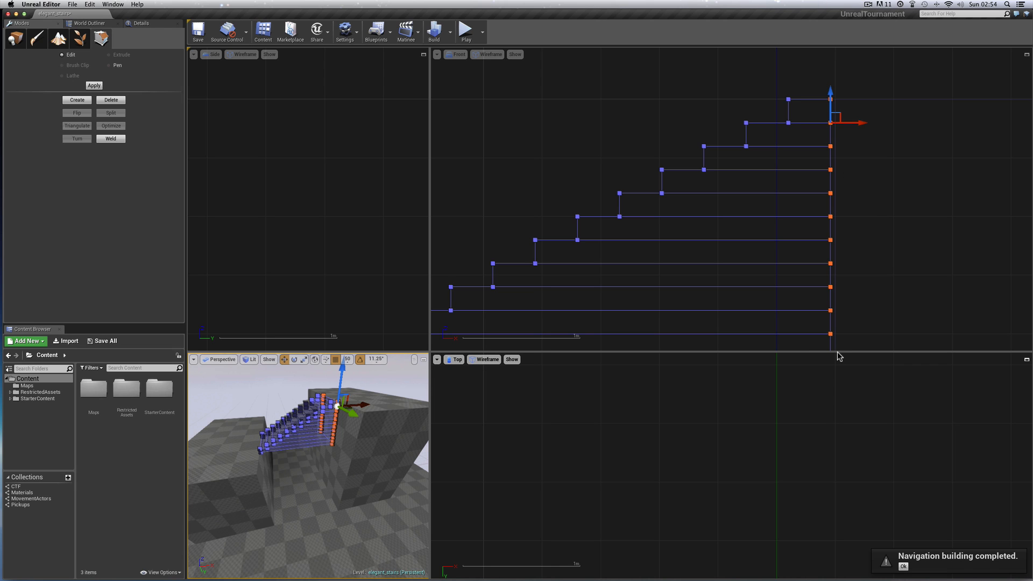
{"action": "left_click_drag", "start_coordinate": [837, 352], "coordinate": [838, 425]}
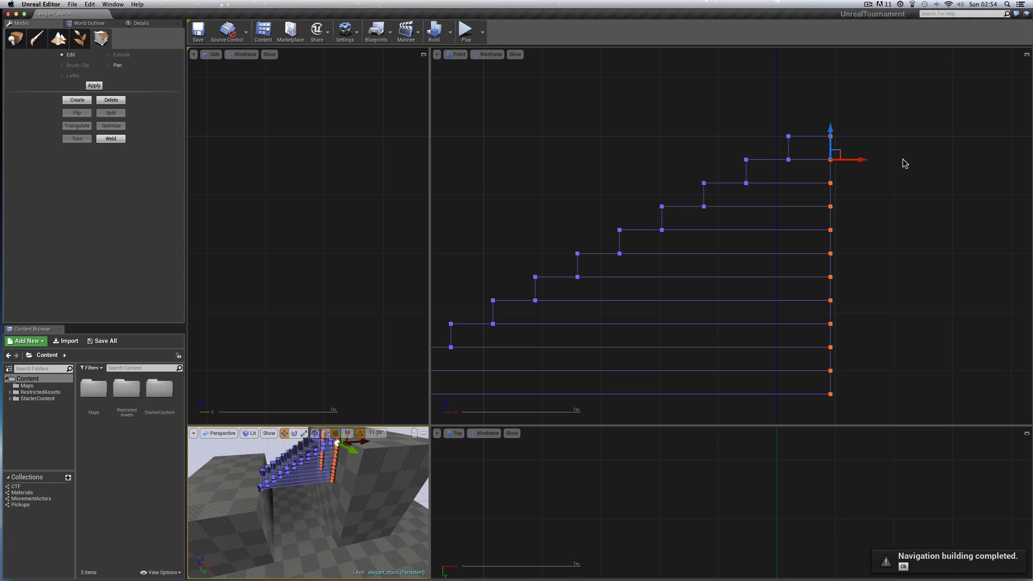
{"action": "left_click", "coordinate": [860, 161]}
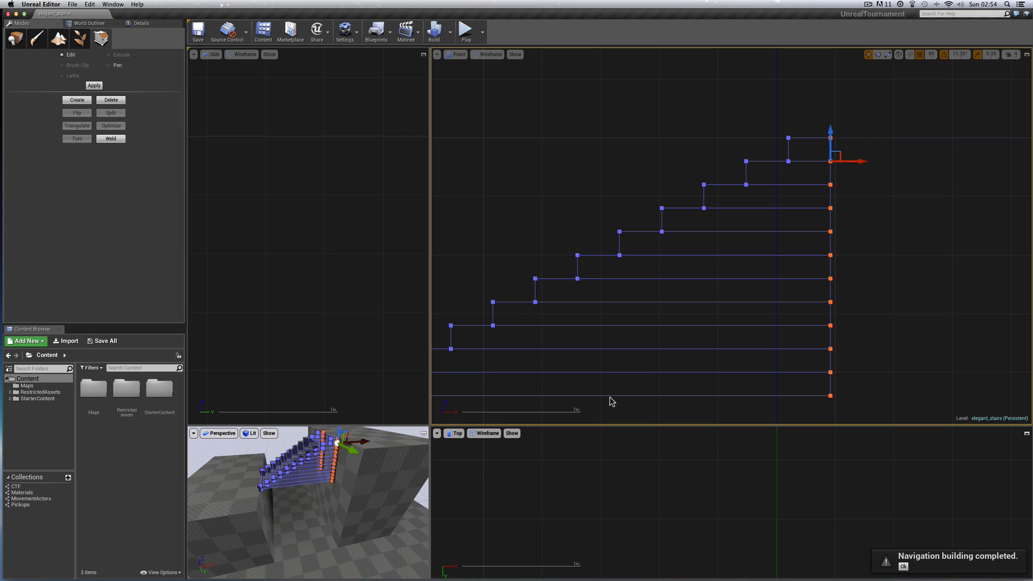
{"action": "left_click", "coordinate": [931, 54]}
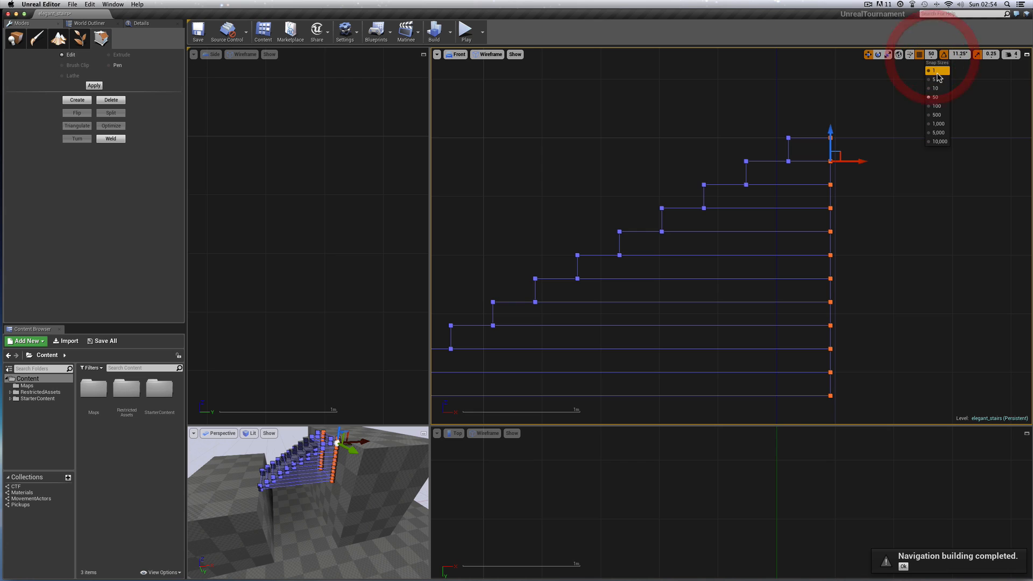
{"action": "left_click", "coordinate": [936, 72]}
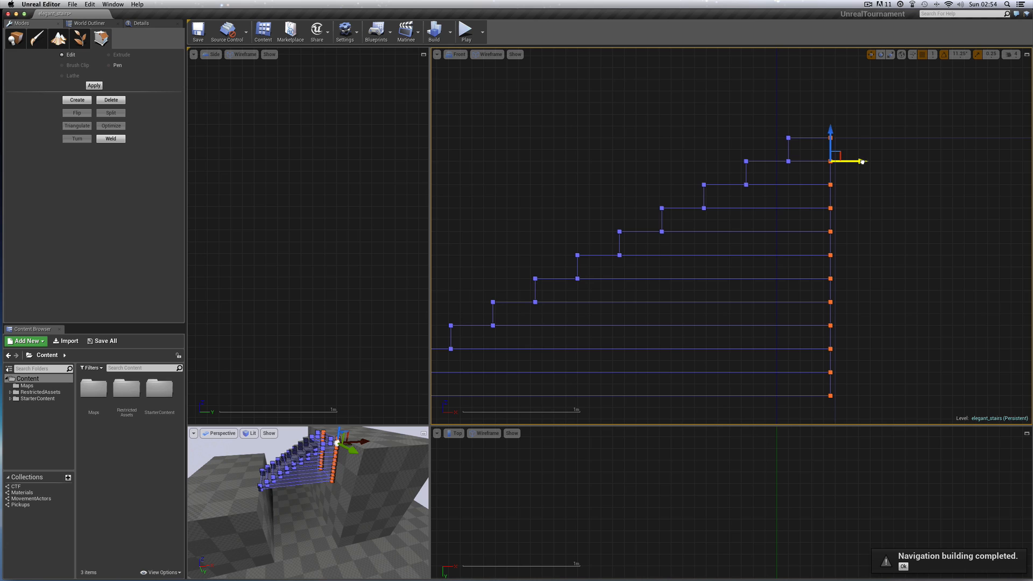
Try moving the selected end vertices back and forth along the X axis near the taller box's face.
{"action": "left_click_drag", "start_coordinate": [922, 161], "coordinate": [895, 163]}
{"action": "left_click_drag", "start_coordinate": [851, 161], "coordinate": [855, 161]}
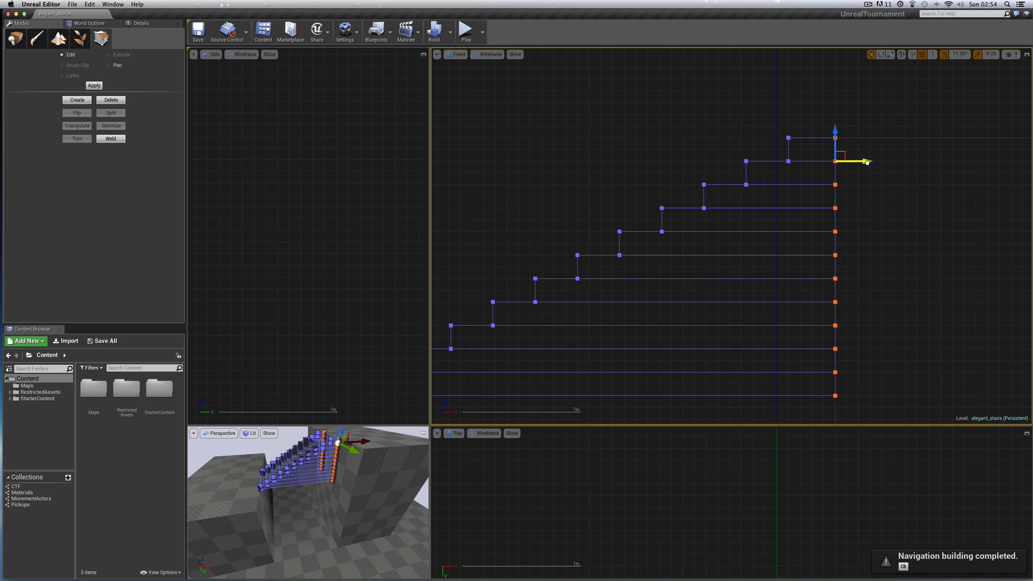
{"action": "mouse_move", "coordinate": [867, 161]}
{"action": "left_mouse_down"}
{"action": "mouse_move", "coordinate": [838, 161]}
{"action": "mouse_move", "coordinate": [876, 162]}
{"action": "mouse_move", "coordinate": [851, 162]}
{"action": "left_mouse_up"}
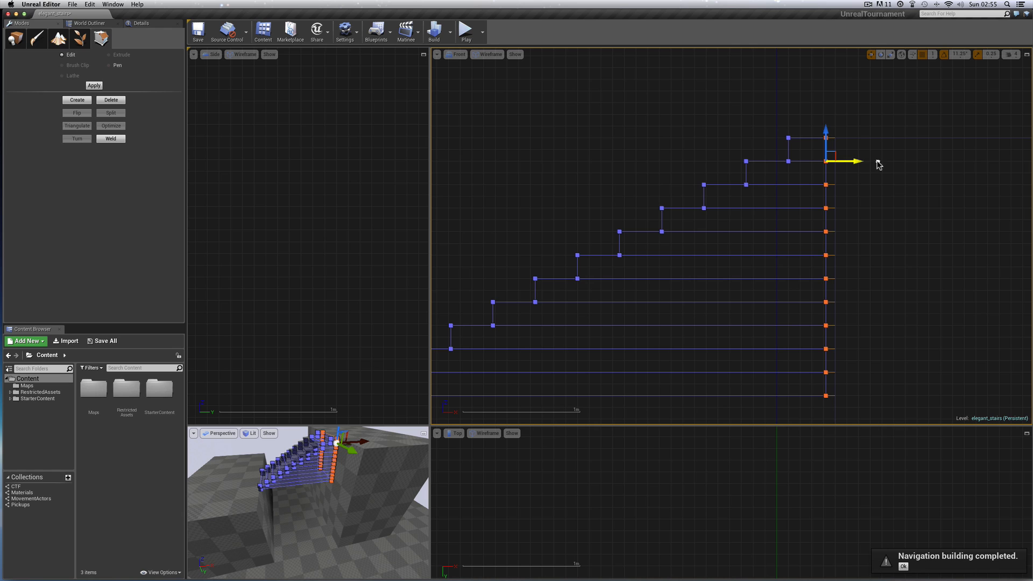
{"action": "left_click_drag", "start_coordinate": [852, 162], "coordinate": [888, 161]}
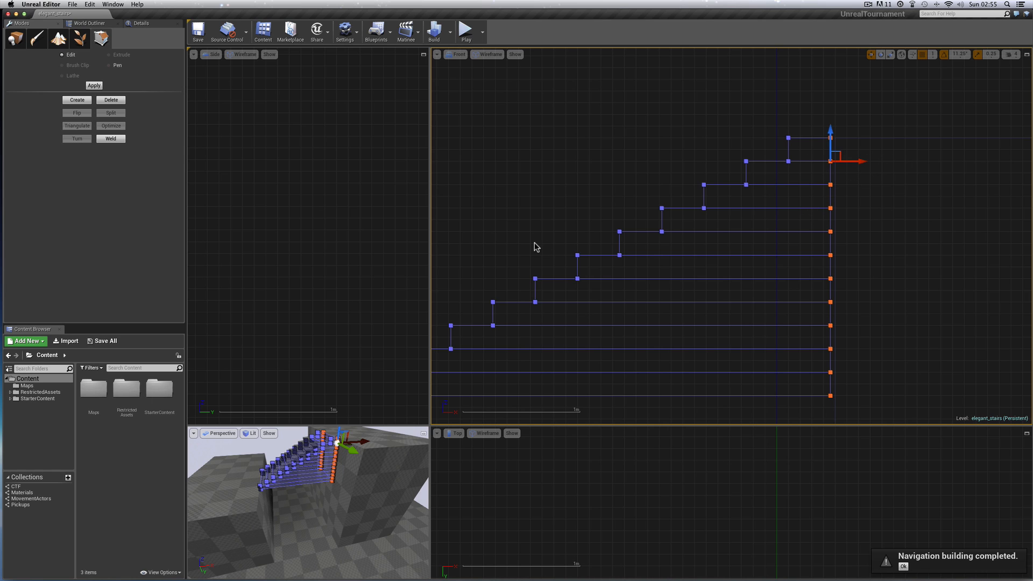
Leave geometry editing and open the details of the staircase brush.
{"action": "key", "text": "Left"}
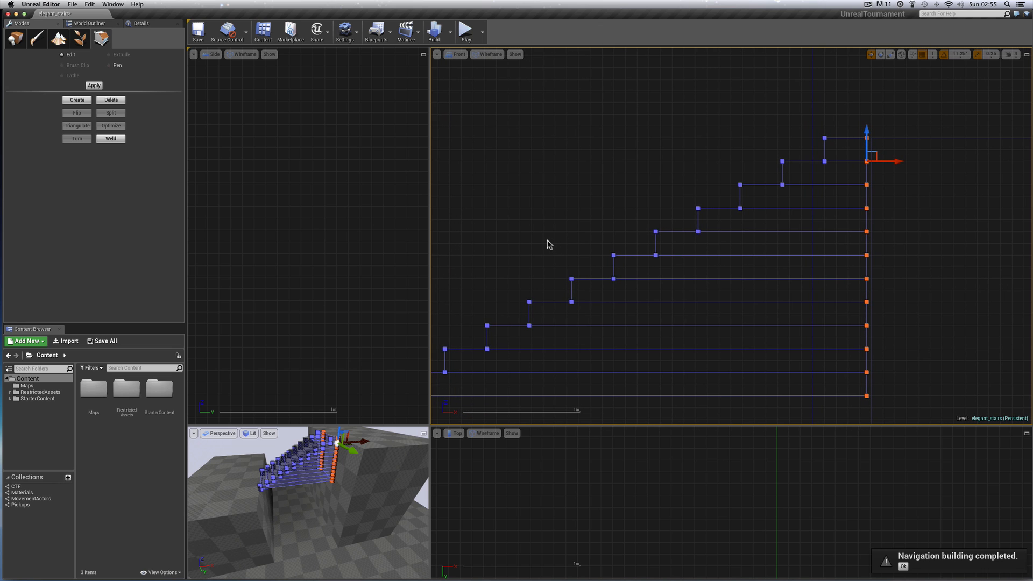
{"action": "key", "text": "Down"}
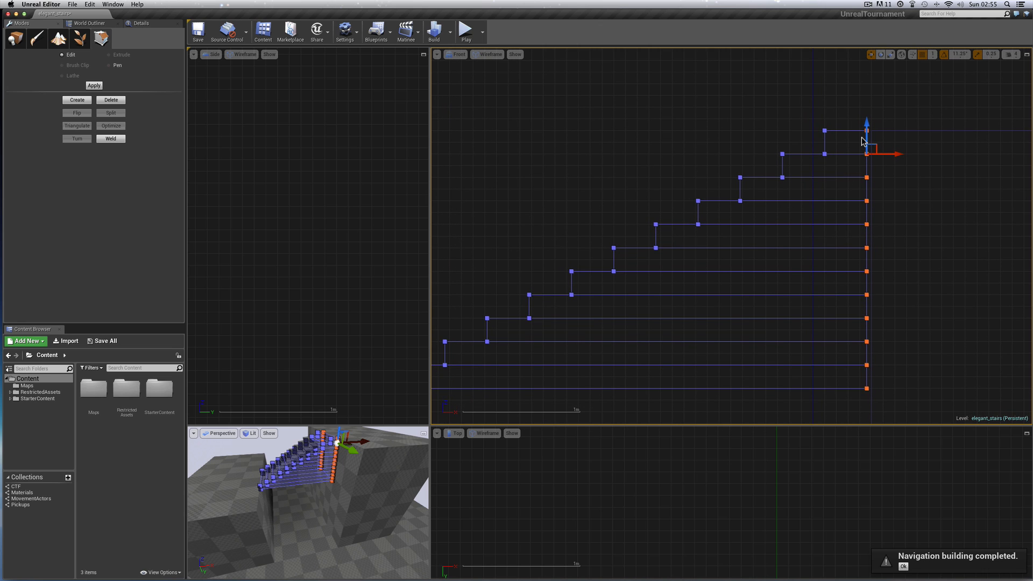
{"action": "left_click", "coordinate": [871, 183]}
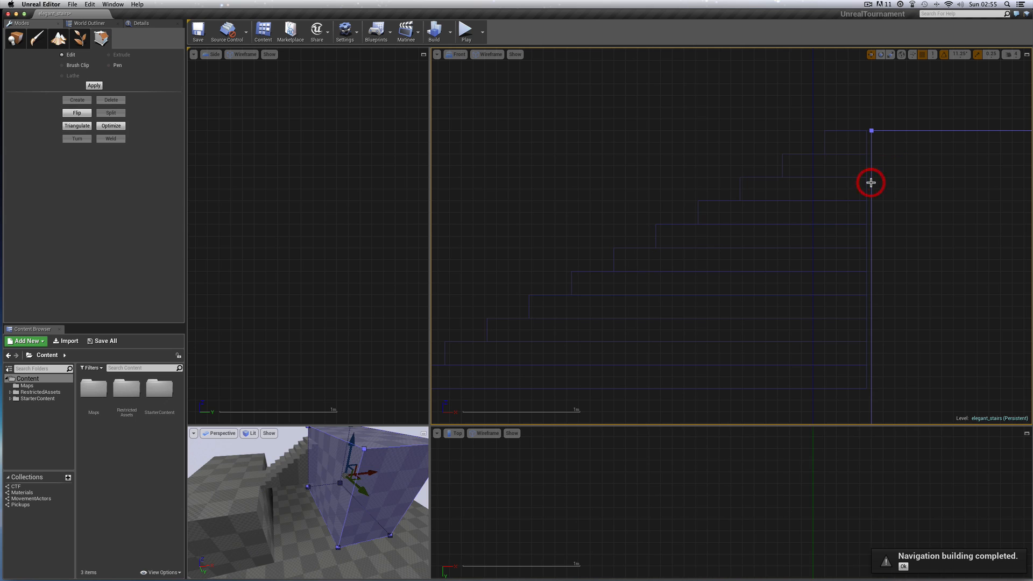
{"action": "left_click", "coordinate": [864, 177]}
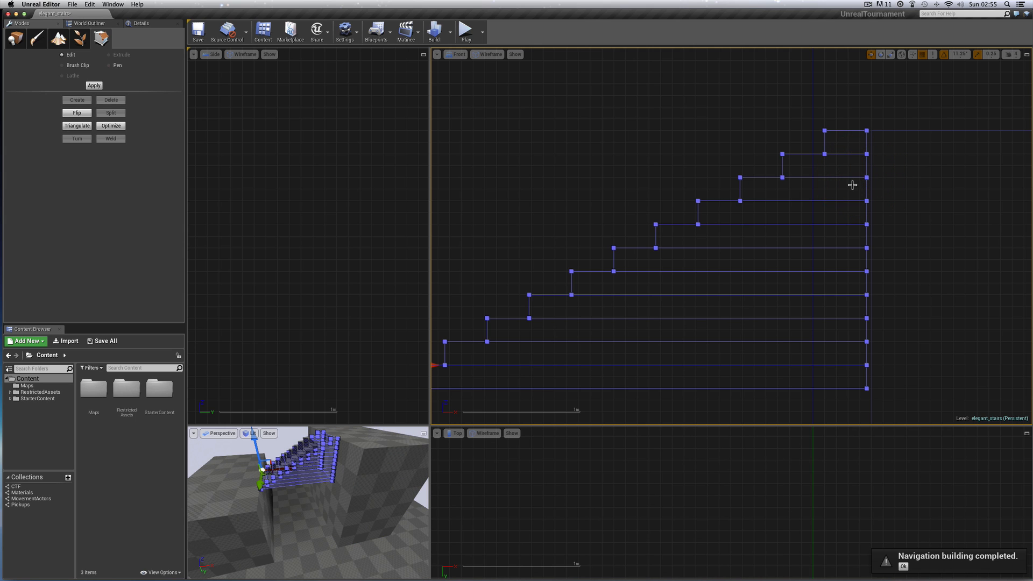
{"action": "left_click", "coordinate": [15, 37]}
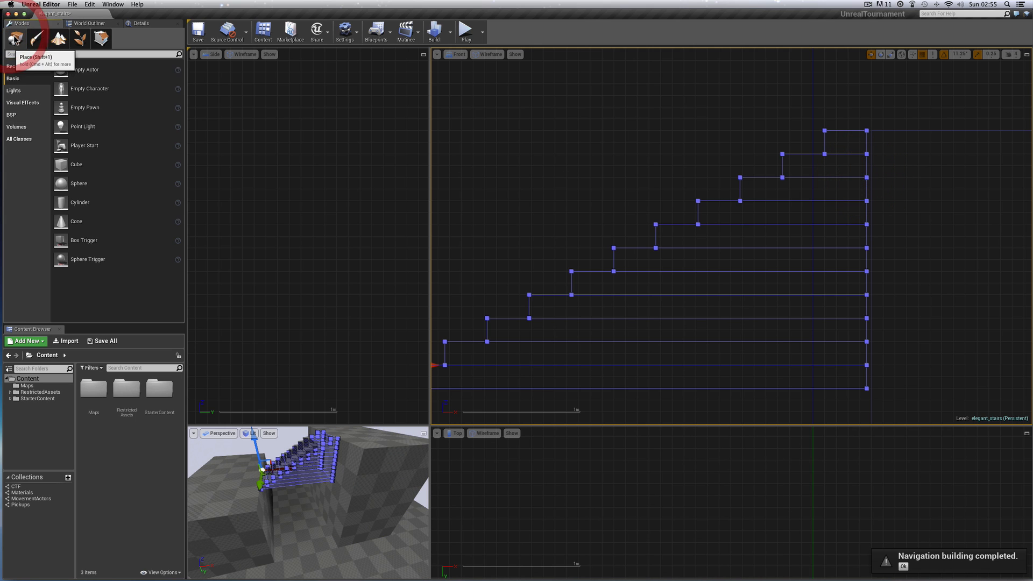
{"action": "left_click", "coordinate": [774, 176]}
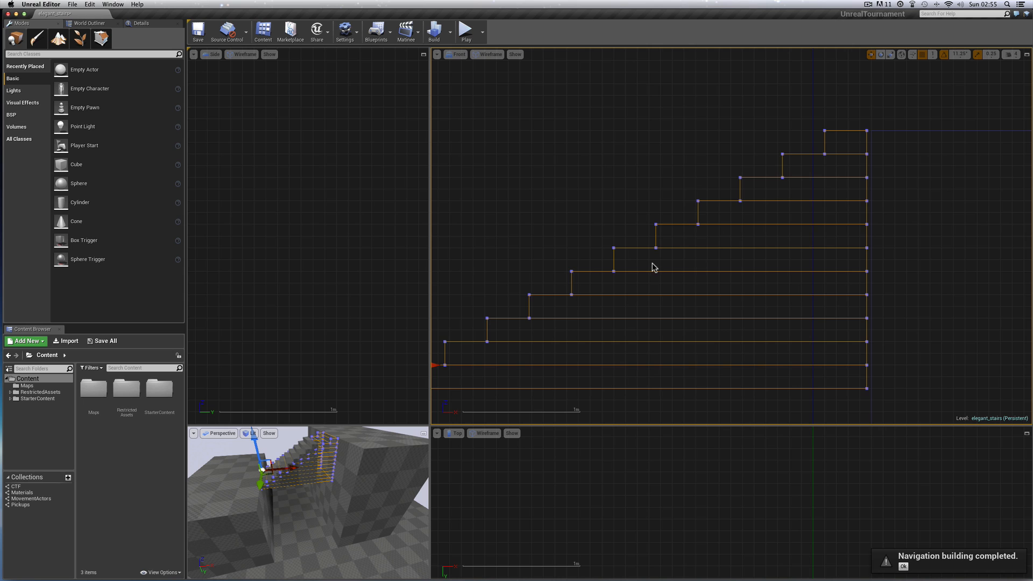
{"action": "scroll", "coordinate": [653, 265], "scroll_direction": "left", "scroll_amount": 5}
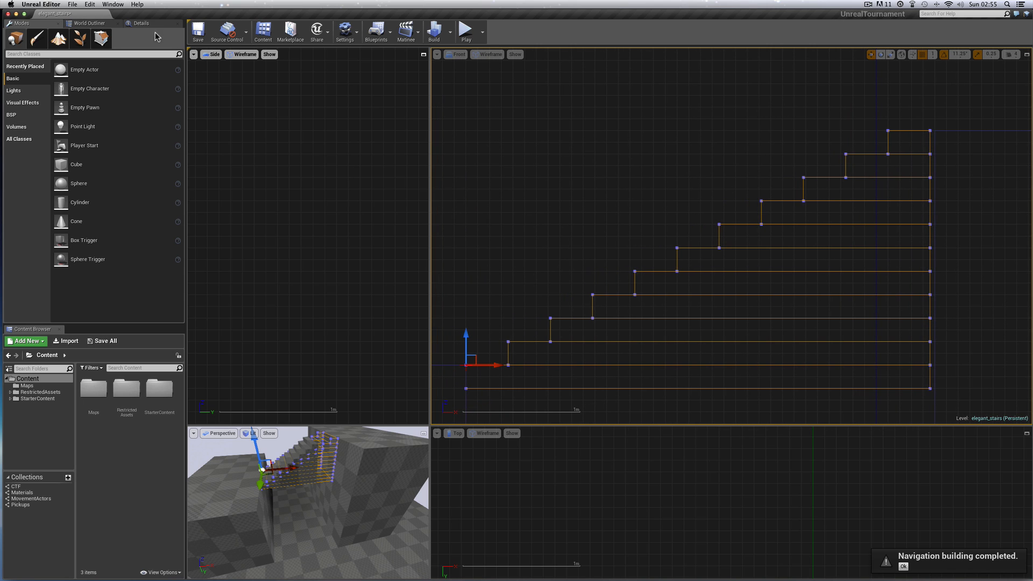
{"action": "left_click", "coordinate": [141, 23]}
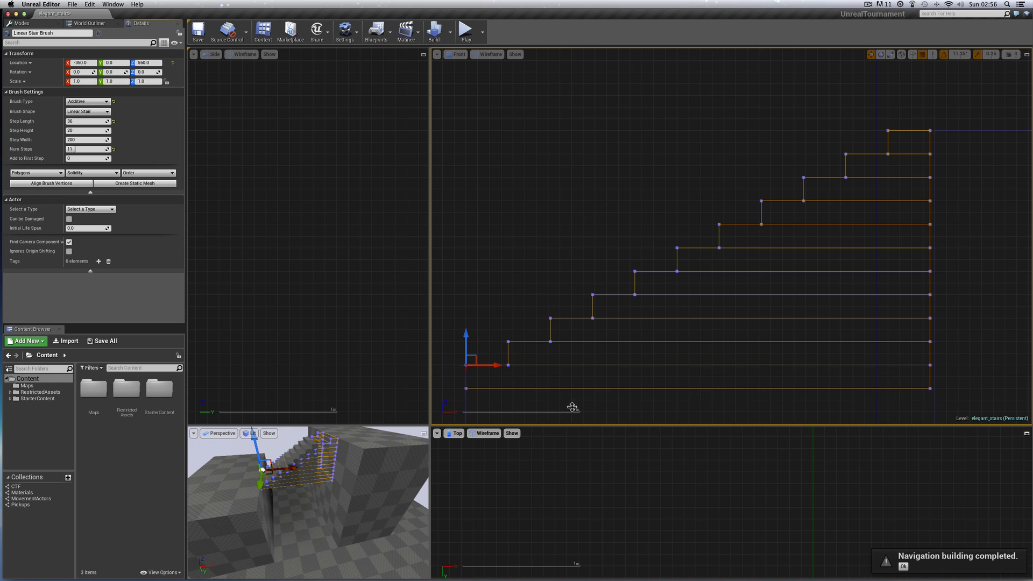
Try stretching the staircase toward the taller box with an X scale of 1.1, and reduce it to 1.01.
{"action": "left_click", "coordinate": [84, 82]}
{"action": "left_click", "coordinate": [84, 81]}
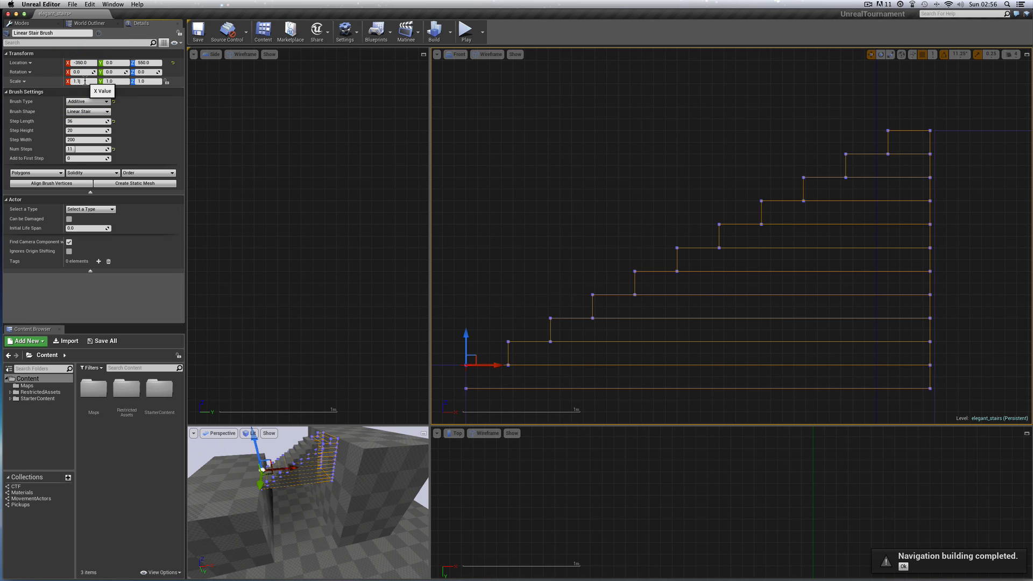
{"action": "key", "text": "Return"}
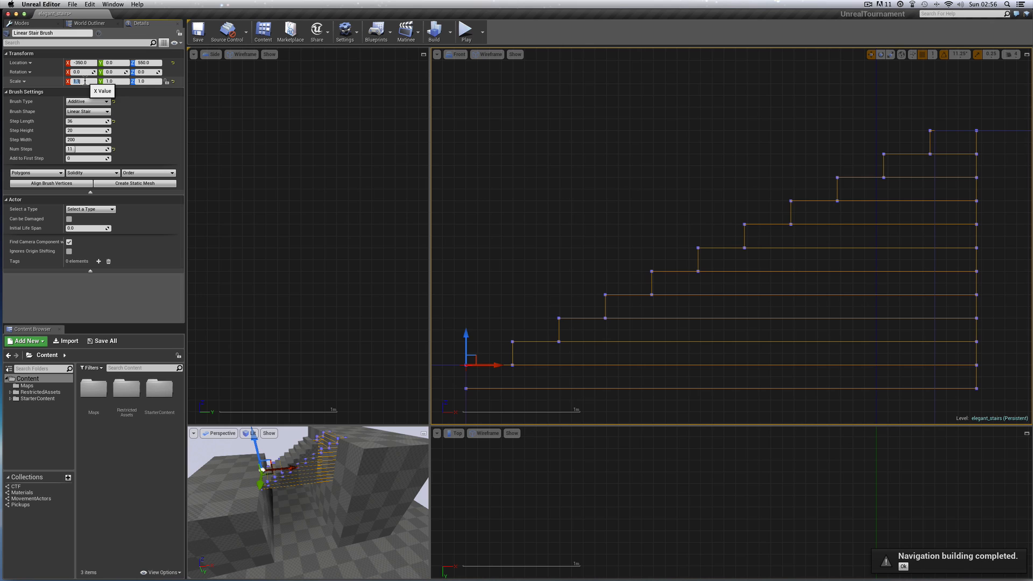
{"action": "left_click", "coordinate": [85, 81]}
{"action": "key", "text": "Return"}
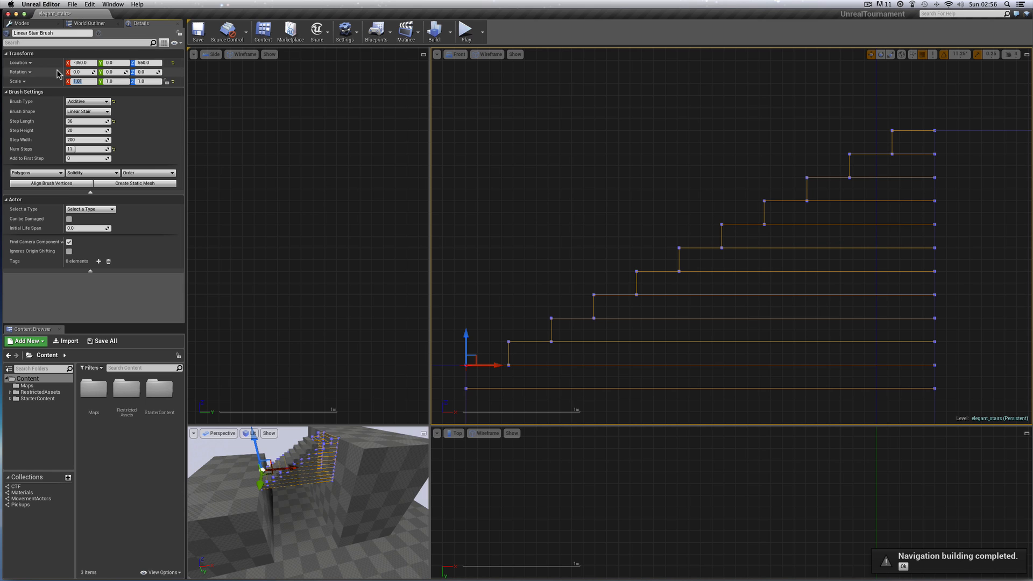
Try slightly larger X scales of 1.015, 1.018 and 1.02 on the staircase.
{"action": "left_click", "coordinate": [86, 80]}
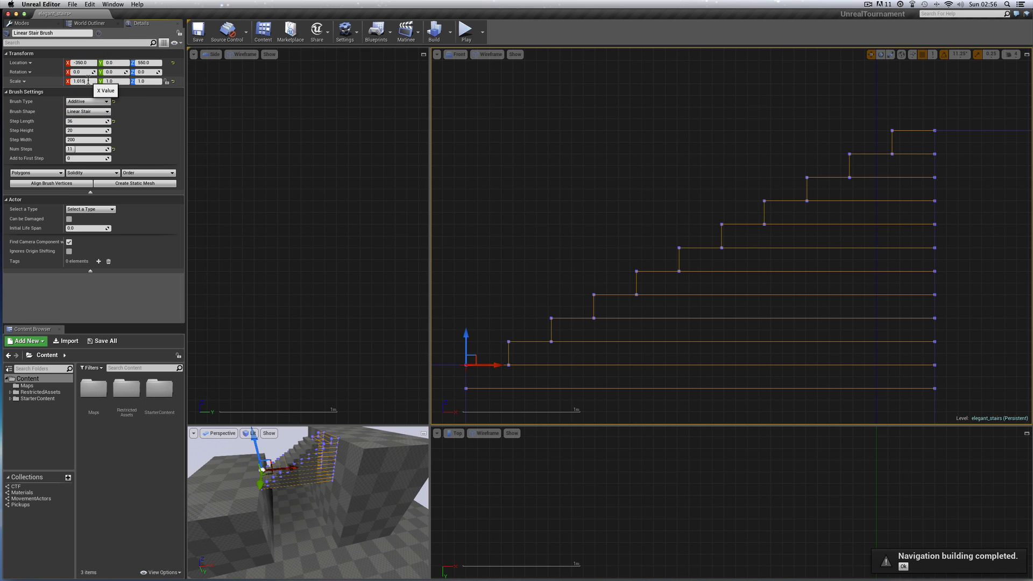
{"action": "key", "text": "Return"}
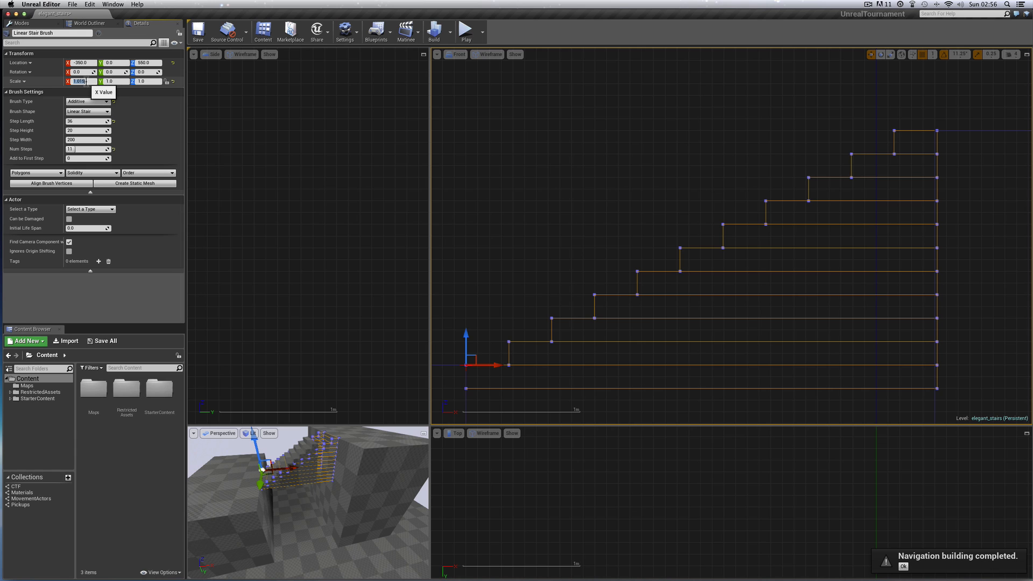
{"action": "left_click", "coordinate": [86, 81]}
{"action": "type", "text": "8"}
{"action": "key", "text": "Return"}
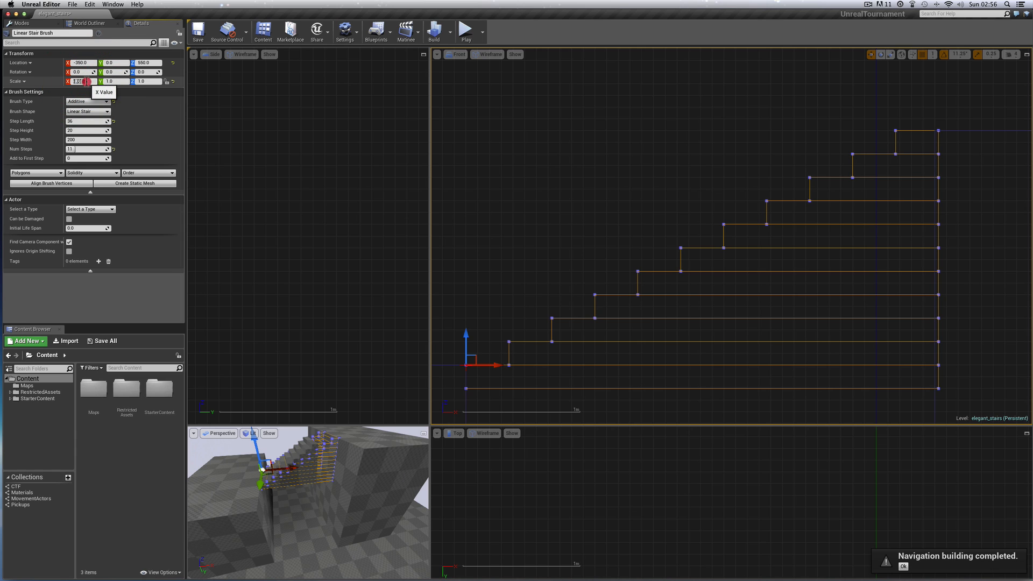
{"action": "left_click", "coordinate": [87, 81]}
{"action": "key", "text": "Return"}
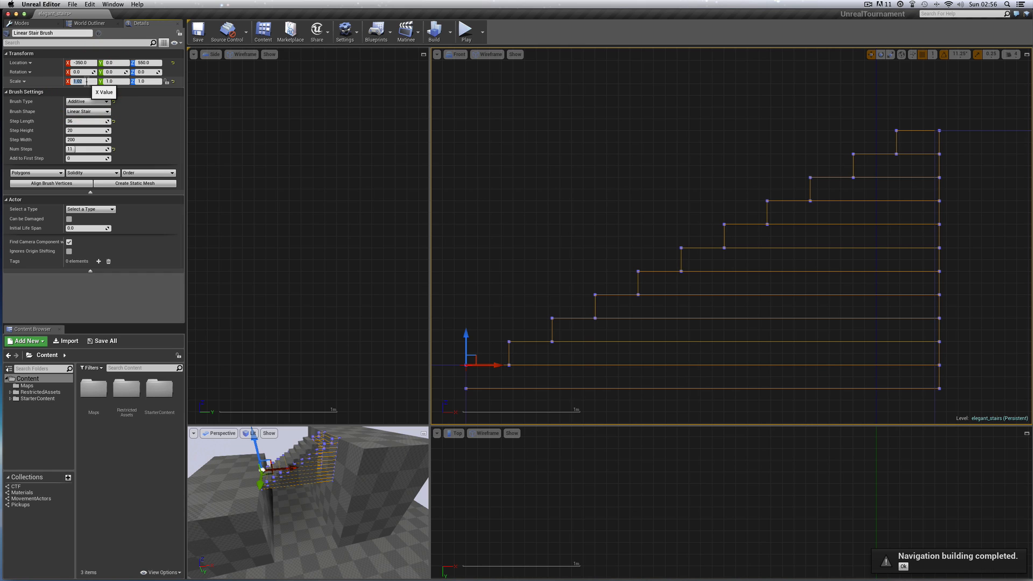
Try a much larger X scale on the staircase, and return it to 1.01.
{"action": "left_click", "coordinate": [78, 81]}
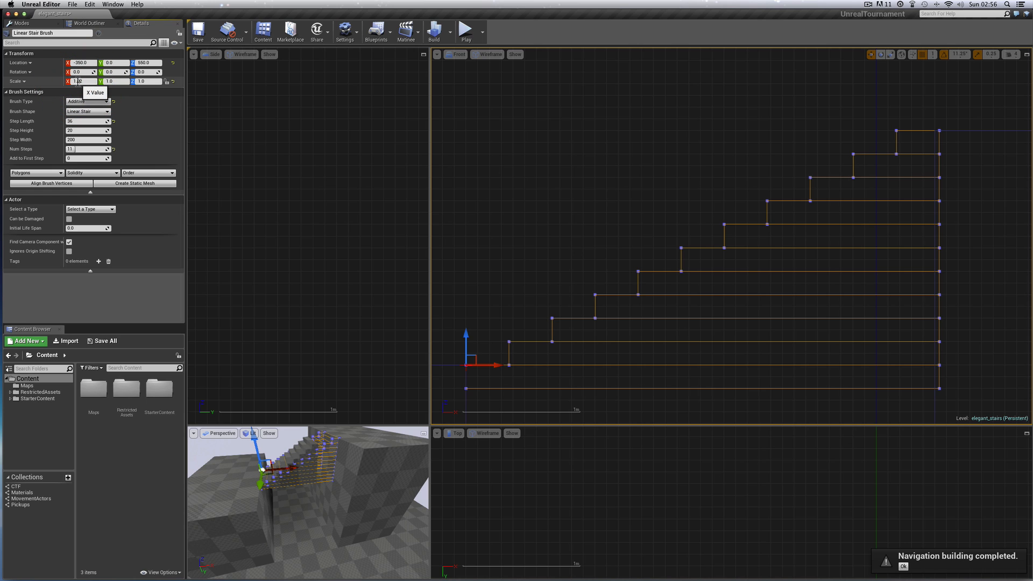
{"action": "left_click", "coordinate": [79, 81]}
{"action": "key", "text": "Return"}
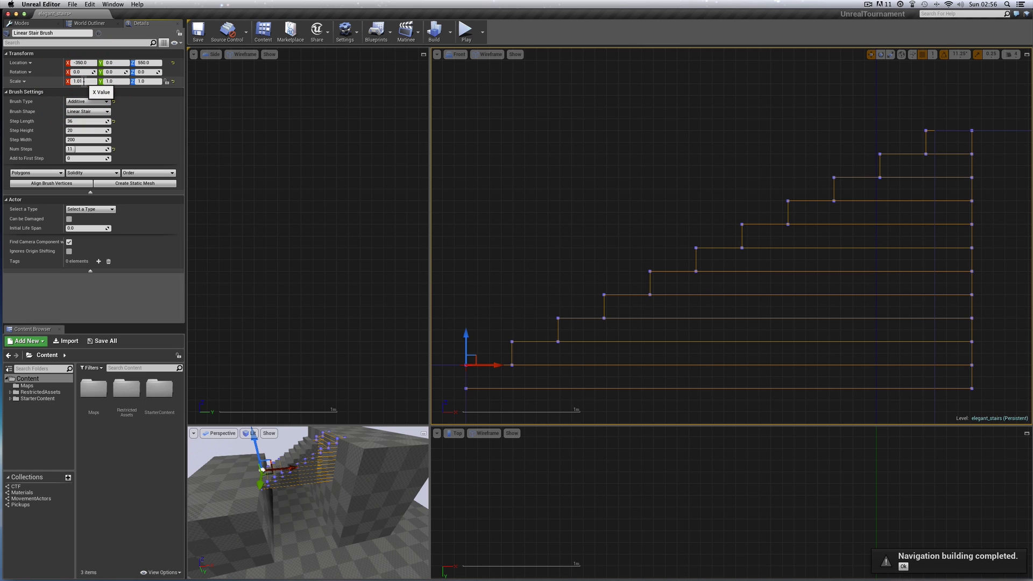
{"action": "type", "text": "1.01"}
{"action": "key", "text": "Return"}
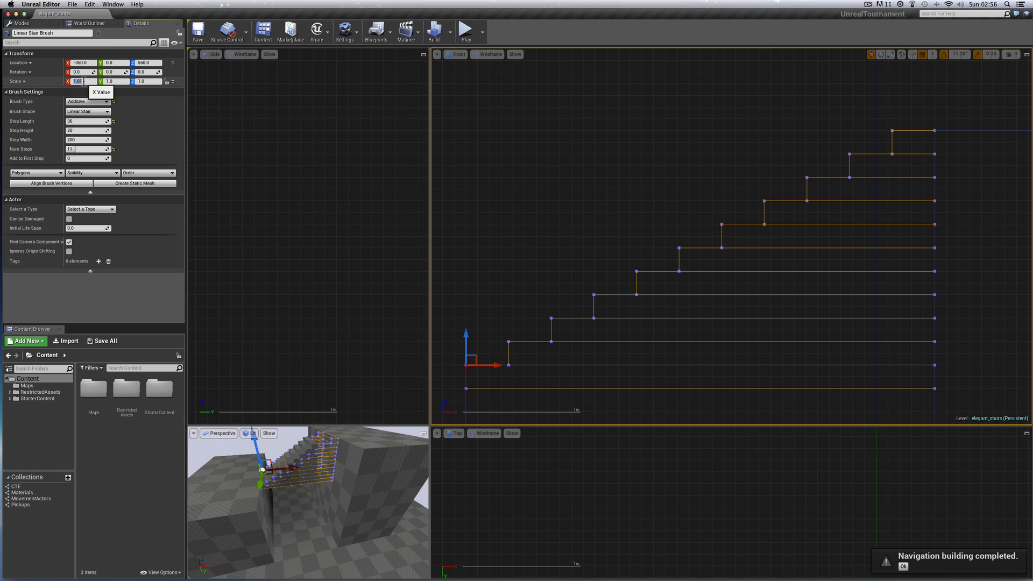
Try smaller X scales of 1.001 and 1.003 on the staircase.
{"action": "left_click", "coordinate": [83, 81]}
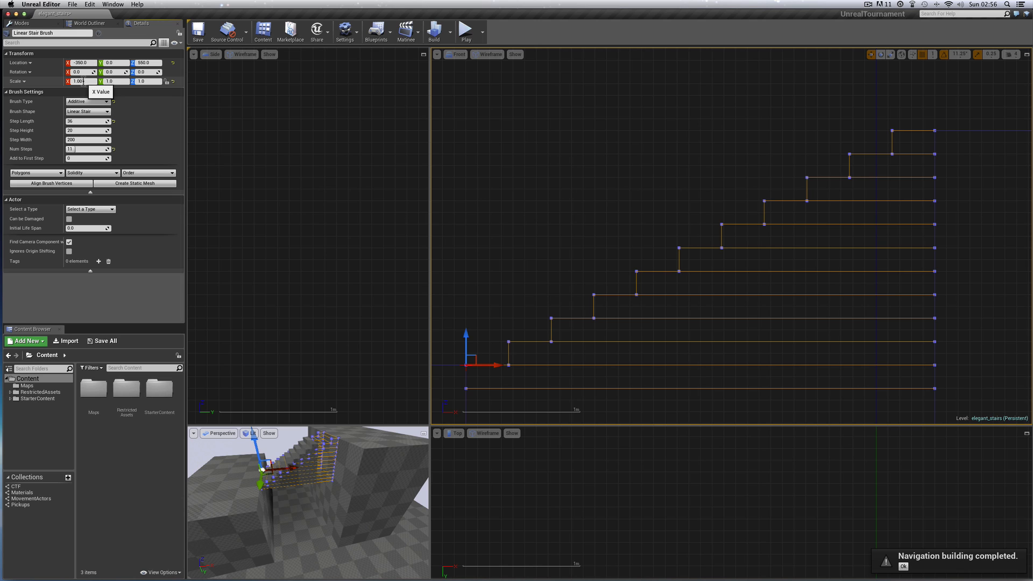
{"action": "key", "text": "Return"}
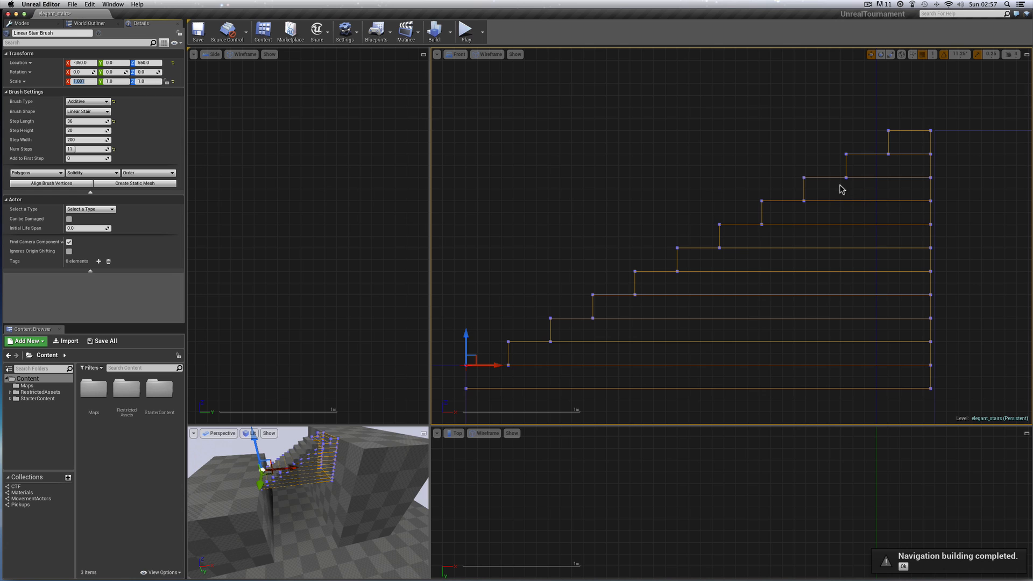
{"action": "left_click", "coordinate": [91, 80]}
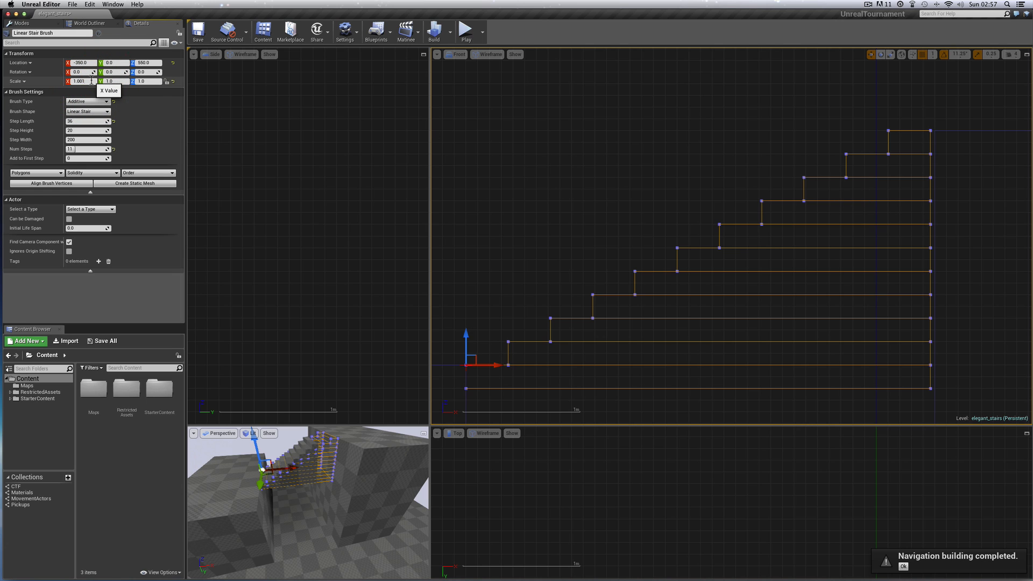
{"action": "key", "text": "Return"}
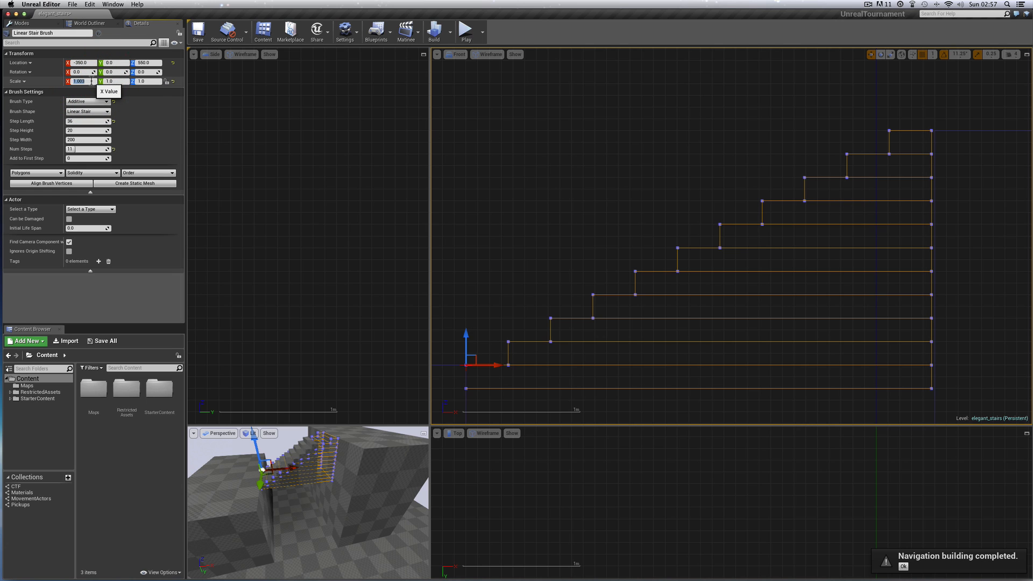
Try X scales of 1.004 and 1.005 on the staircase, examining its upper end closely against the taller box's face.
{"action": "right_click_drag", "start_coordinate": [978, 194], "coordinate": [1025, 195]}
{"action": "scroll", "coordinate": [978, 195], "scroll_direction": "right", "scroll_amount": 10}
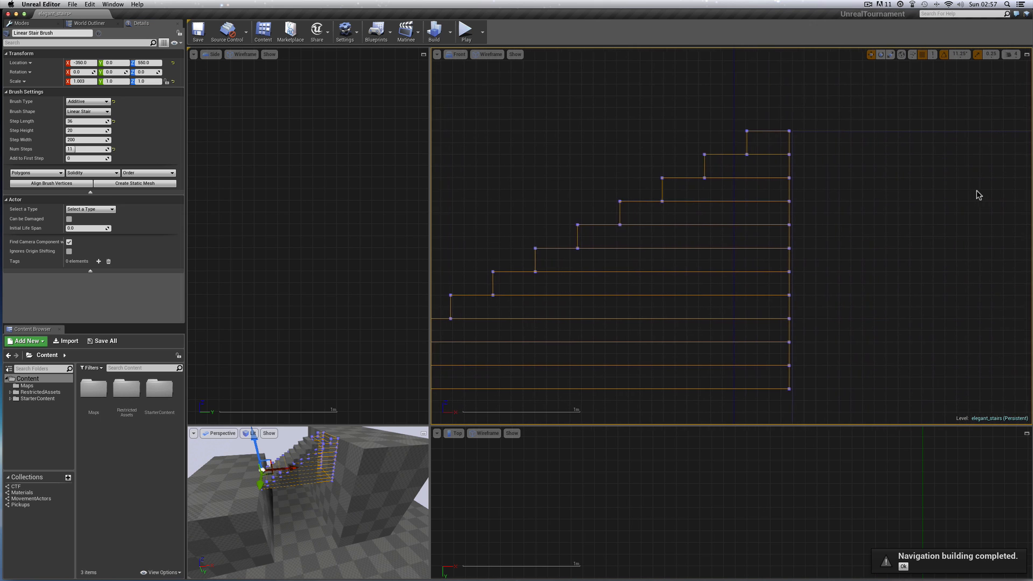
{"action": "scroll", "coordinate": [978, 195], "scroll_direction": "right", "scroll_amount": 3}
{"action": "scroll", "coordinate": [730, 240], "scroll_direction": "up", "scroll_amount": 5}
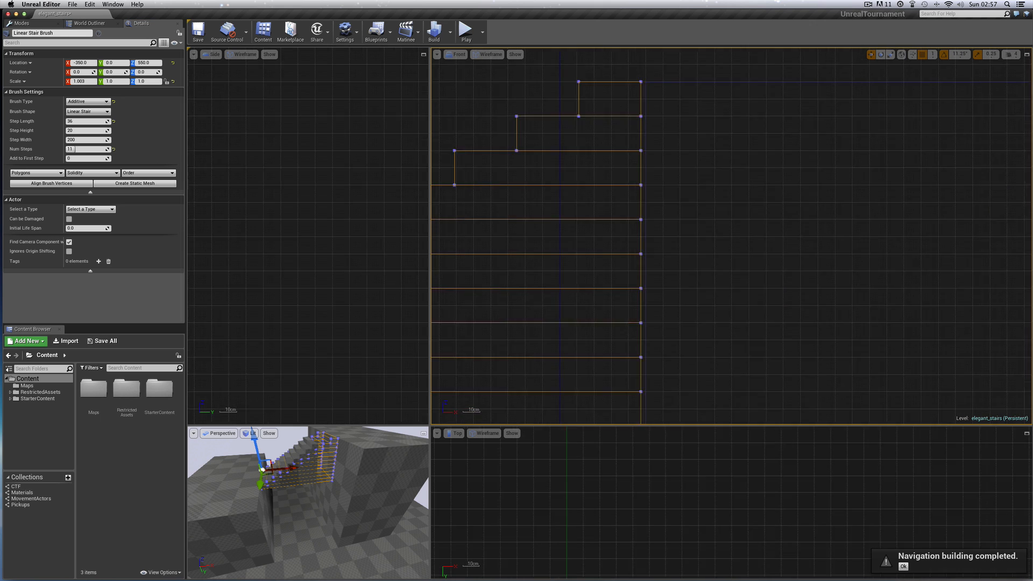
{"action": "scroll", "coordinate": [682, 225], "scroll_direction": "left", "scroll_amount": 3}
{"action": "scroll", "coordinate": [684, 225], "scroll_direction": "up", "scroll_amount": 2}
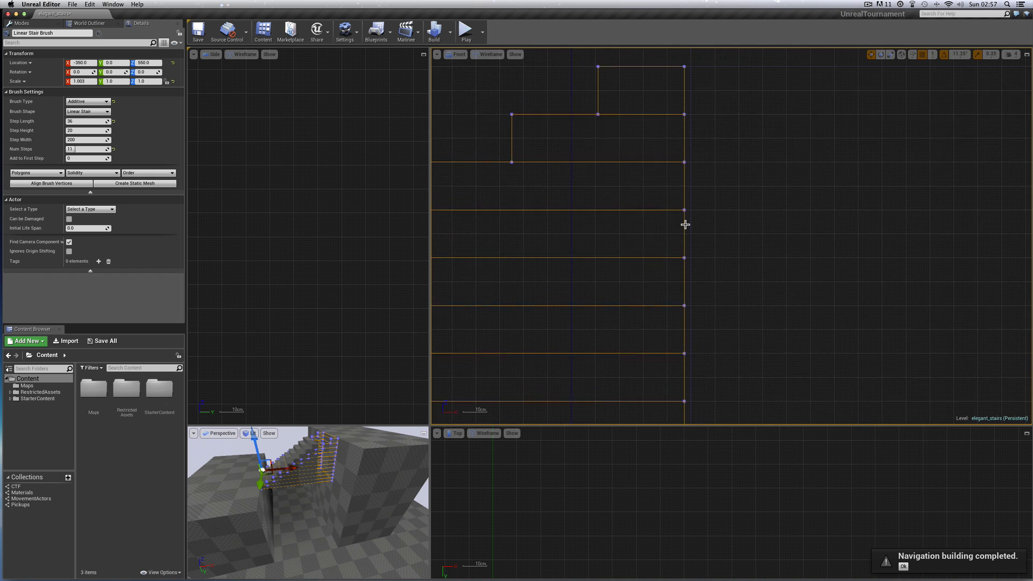
{"action": "scroll", "coordinate": [684, 224], "scroll_direction": "up", "scroll_amount": 1}
{"action": "left_click", "coordinate": [88, 81]}
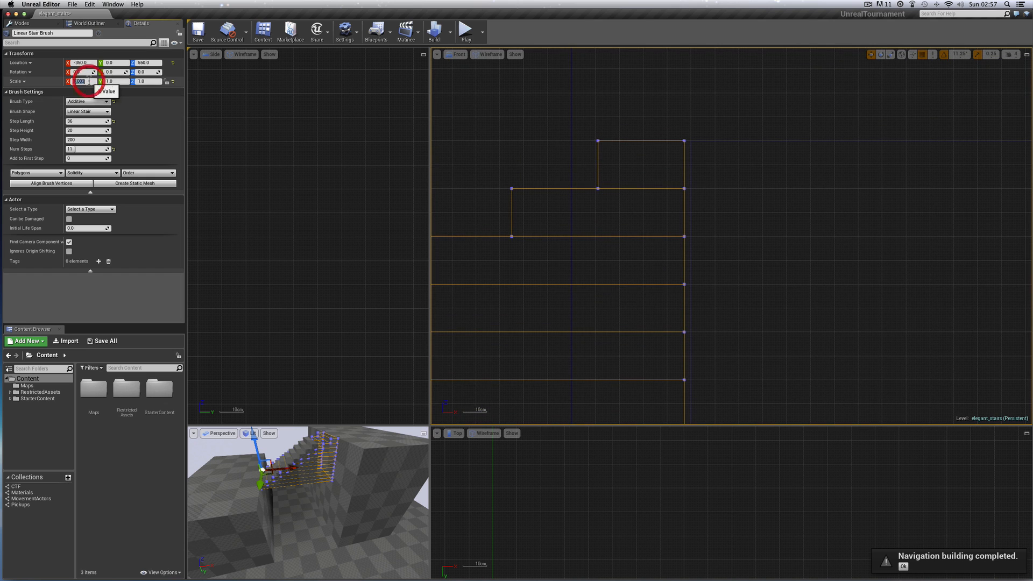
{"action": "left_click", "coordinate": [89, 82]}
{"action": "key", "text": "Return"}
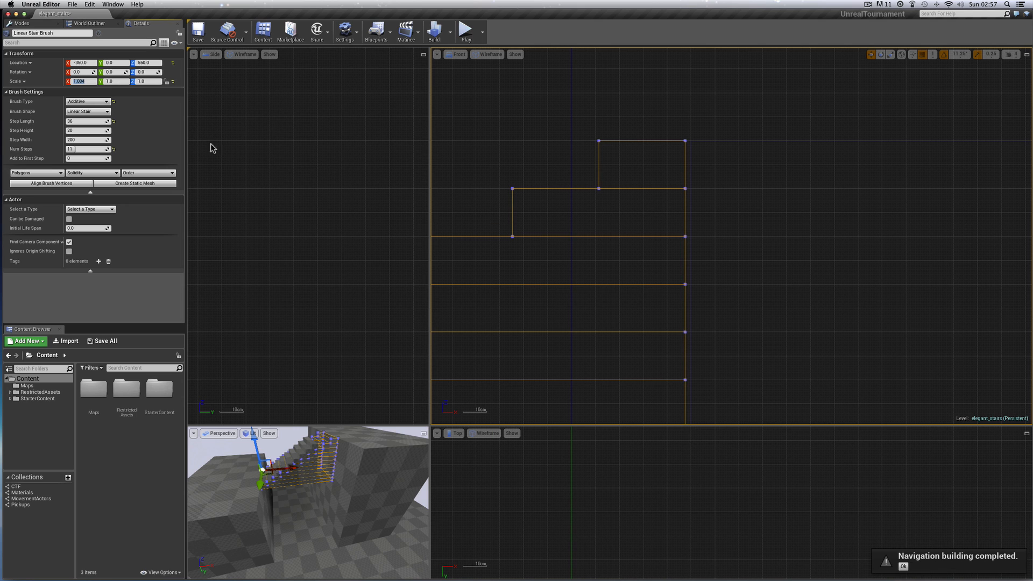
{"action": "left_click", "coordinate": [89, 84]}
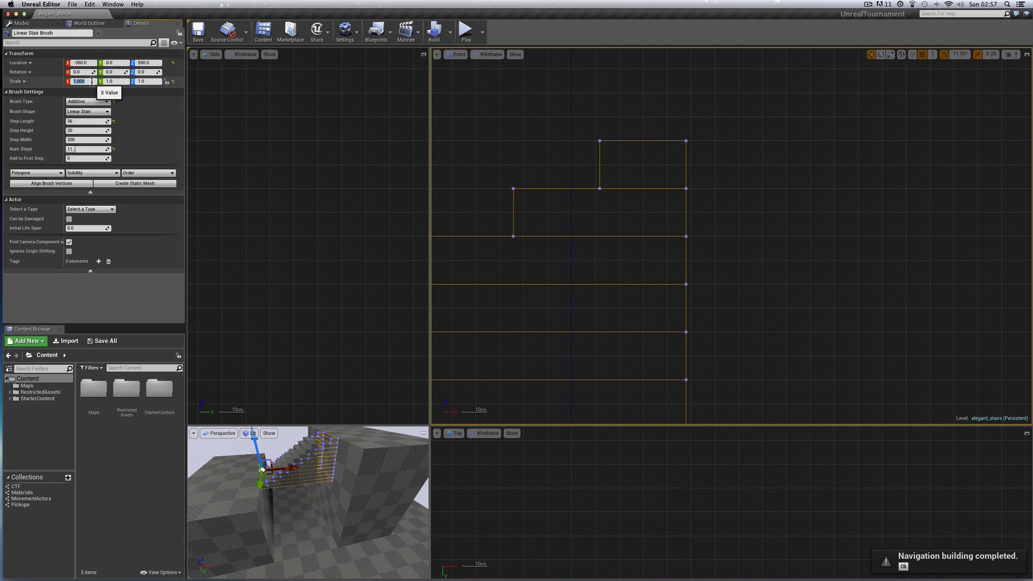
Raise the staircase's X scale through 1.007 and 1.009 to a final value of 1.01.
{"action": "double_click", "coordinate": [92, 82]}
{"action": "type", "text": "1.00"}
{"action": "key", "text": "Return"}
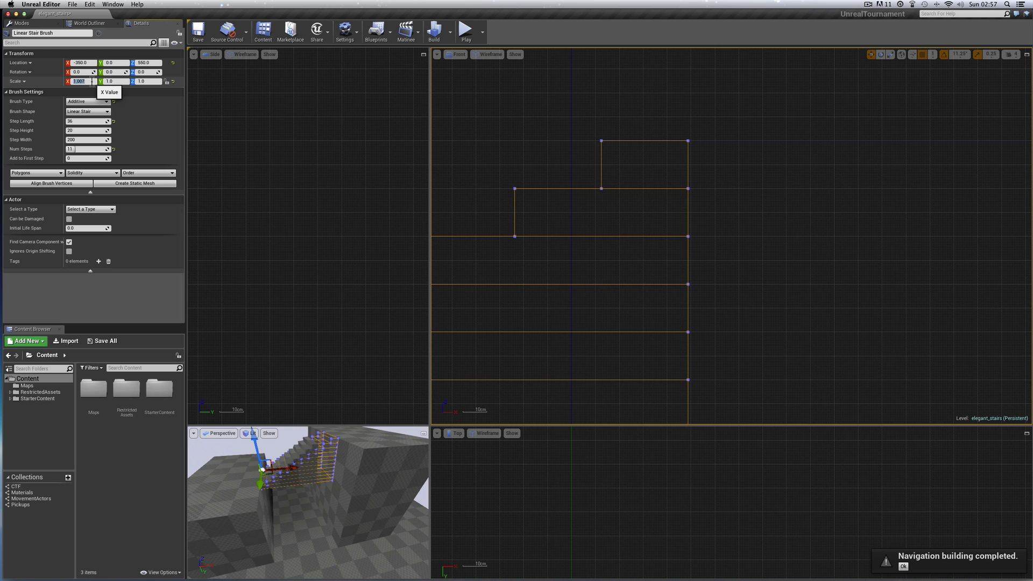
{"action": "left_click", "coordinate": [89, 82]}
{"action": "key", "text": "Return"}
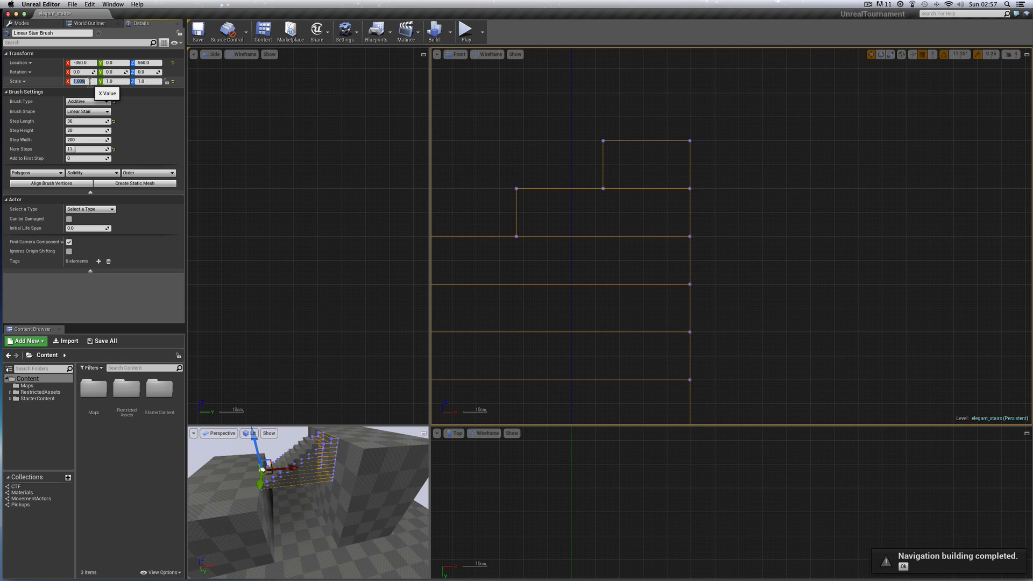
{"action": "left_click", "coordinate": [89, 82]}
{"action": "key", "text": "Return"}
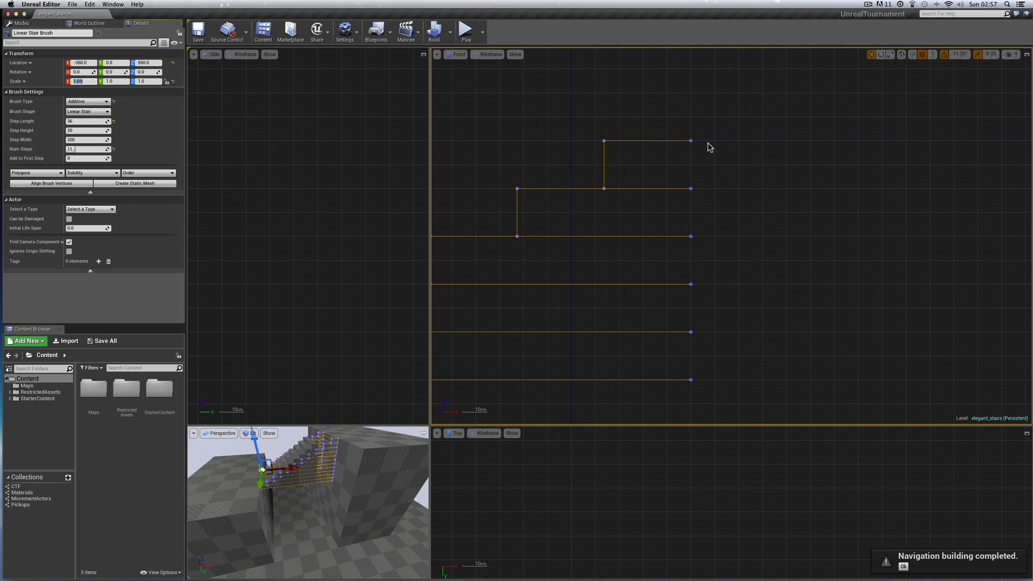
Select the taller box and the staircase in turn to compare their touching edges, and inspect the whole staircase.
{"action": "left_click", "coordinate": [693, 159]}
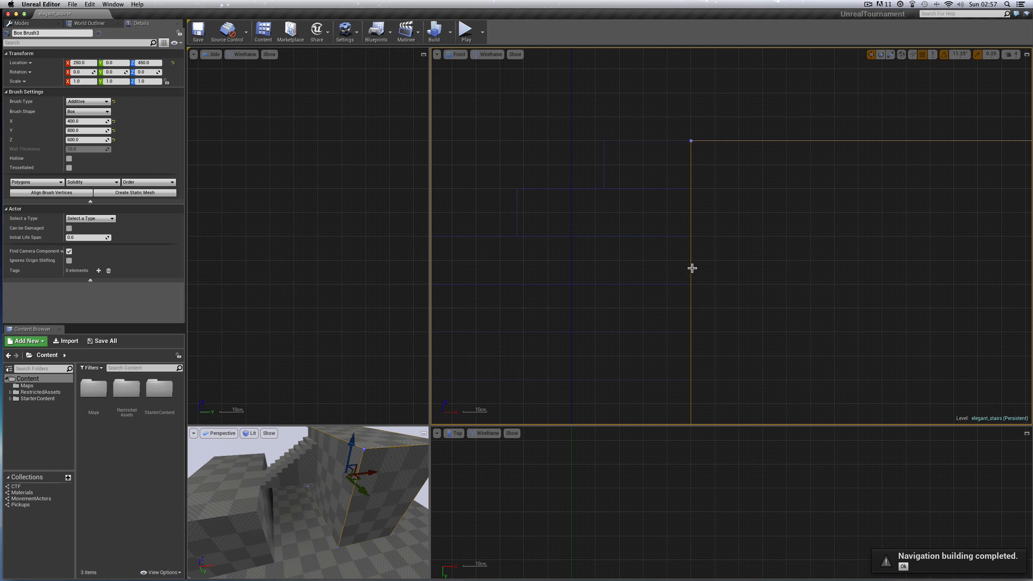
{"action": "left_click", "coordinate": [630, 188]}
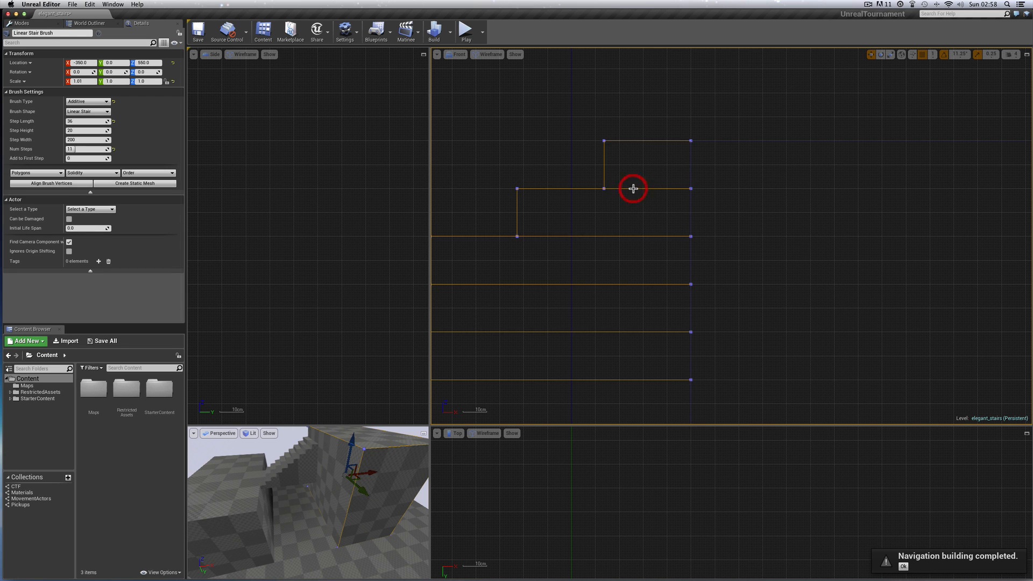
{"action": "scroll", "coordinate": [759, 222], "scroll_direction": "down", "scroll_amount": 8}
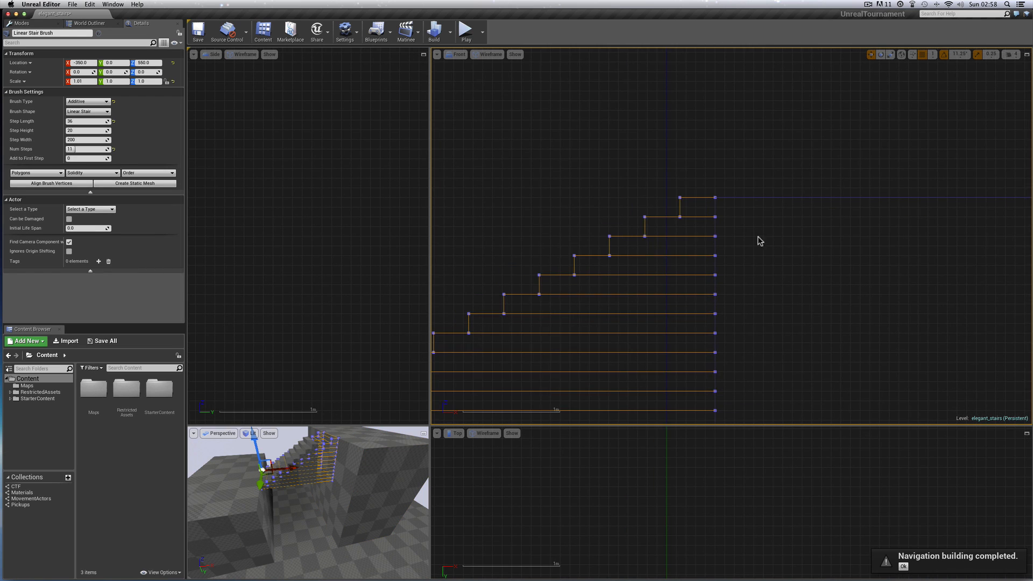
{"action": "right_click_drag", "start_coordinate": [758, 237], "coordinate": [724, 271]}
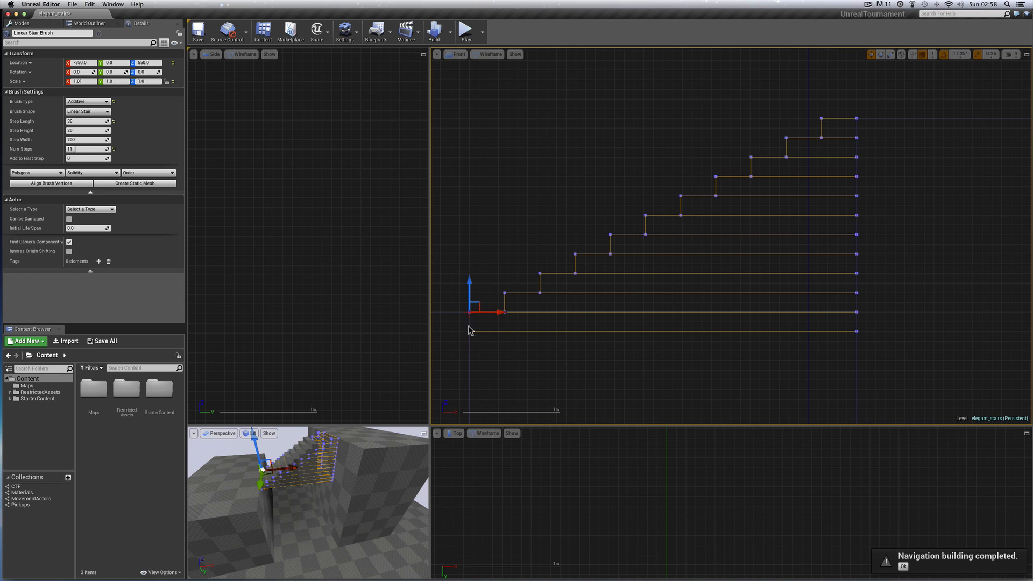
Build the level and save it, giving the perspective viewport more room among the four views.
{"action": "right_click_drag", "start_coordinate": [466, 338], "coordinate": [460, 339]}
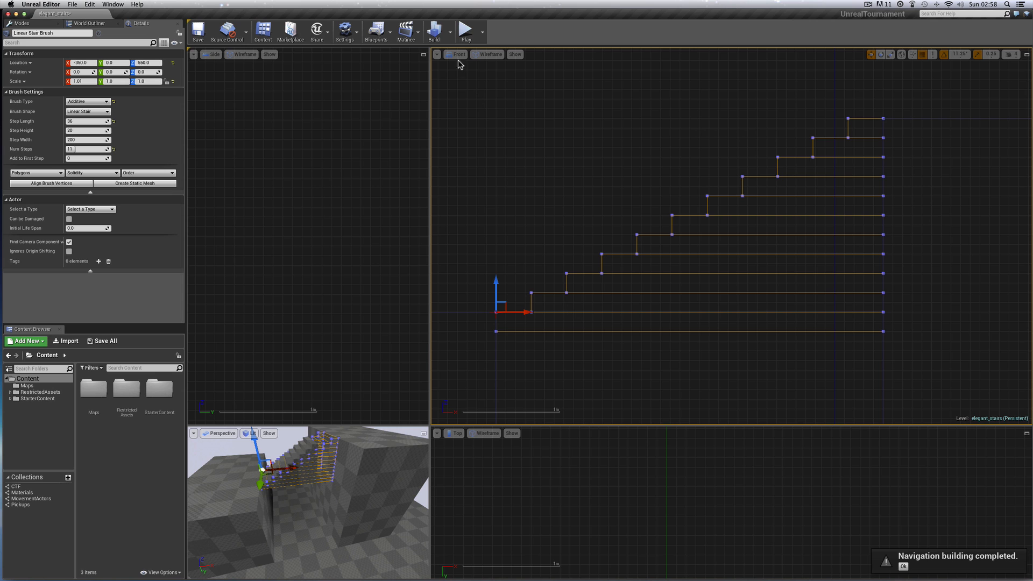
{"action": "left_click", "coordinate": [433, 31]}
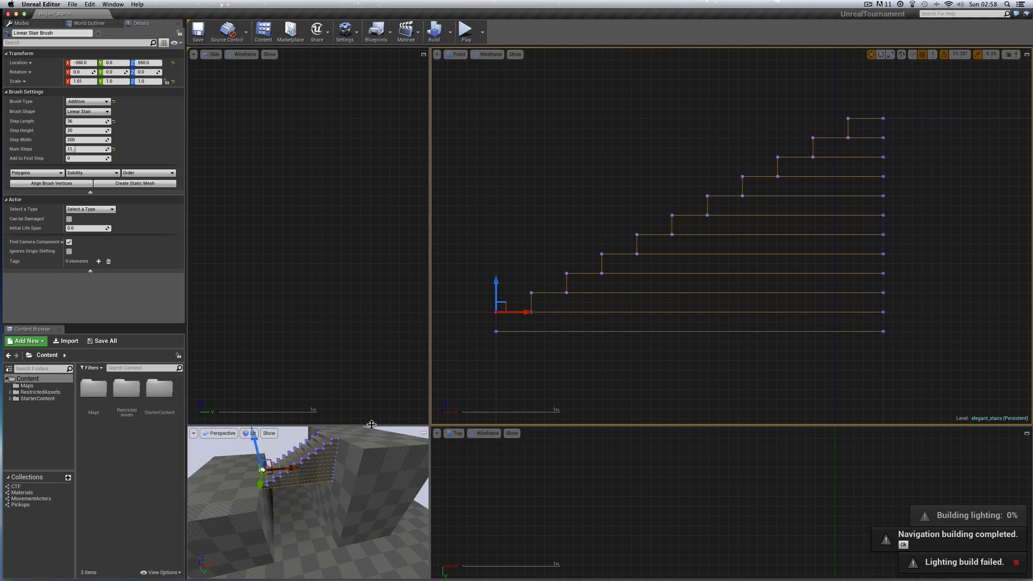
{"action": "left_click_drag", "start_coordinate": [371, 427], "coordinate": [380, 303]}
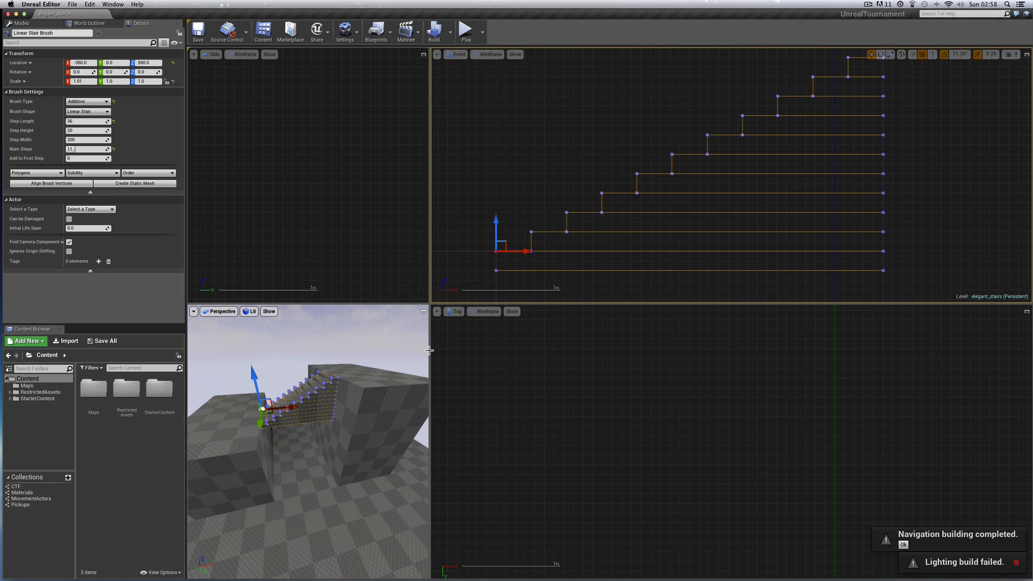
{"action": "left_click_drag", "start_coordinate": [429, 348], "coordinate": [578, 349]}
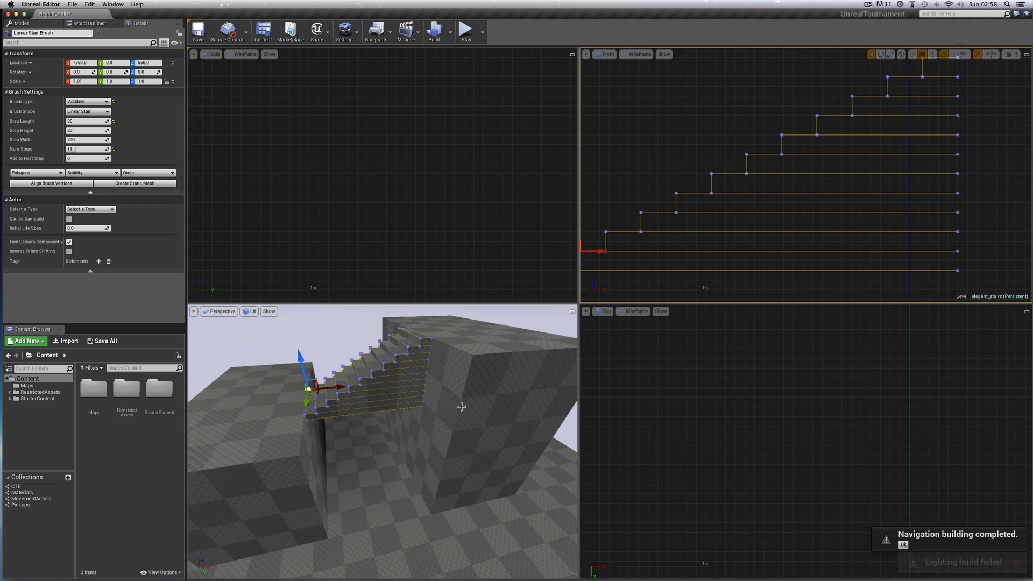
{"action": "left_click_drag", "start_coordinate": [413, 303], "coordinate": [414, 228]}
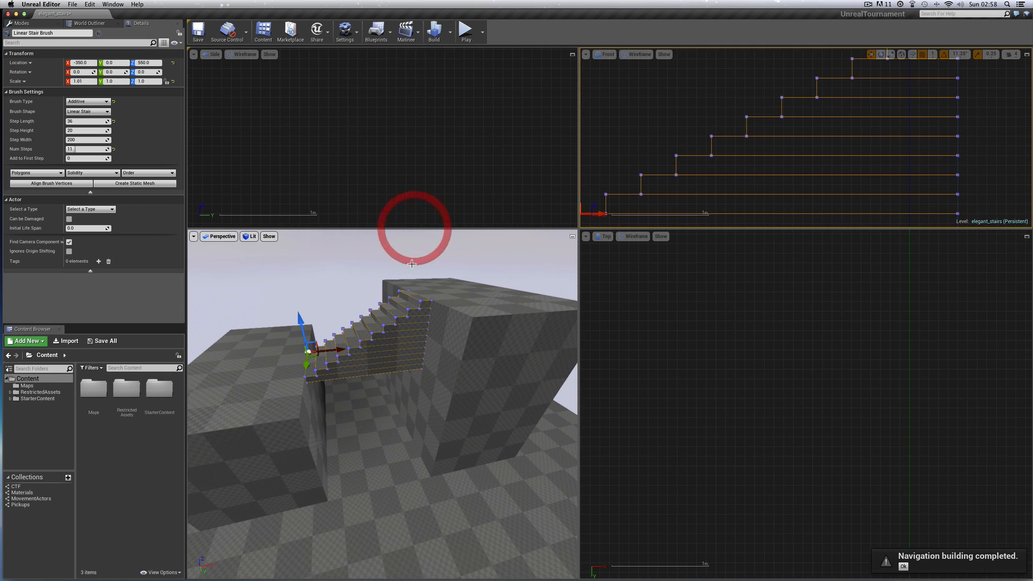
{"action": "left_click", "coordinate": [72, 4]}
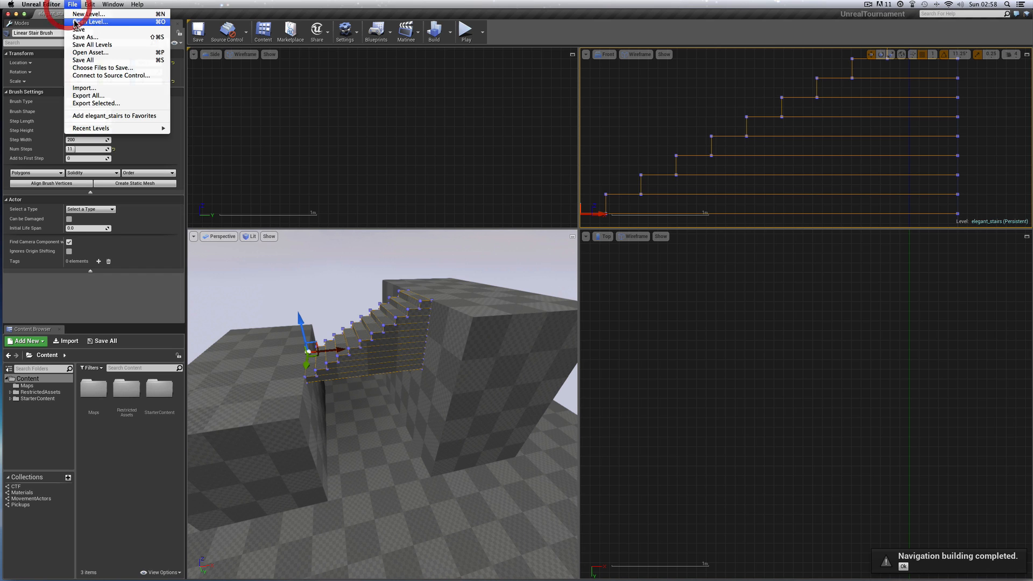
{"action": "left_click", "coordinate": [81, 30]}
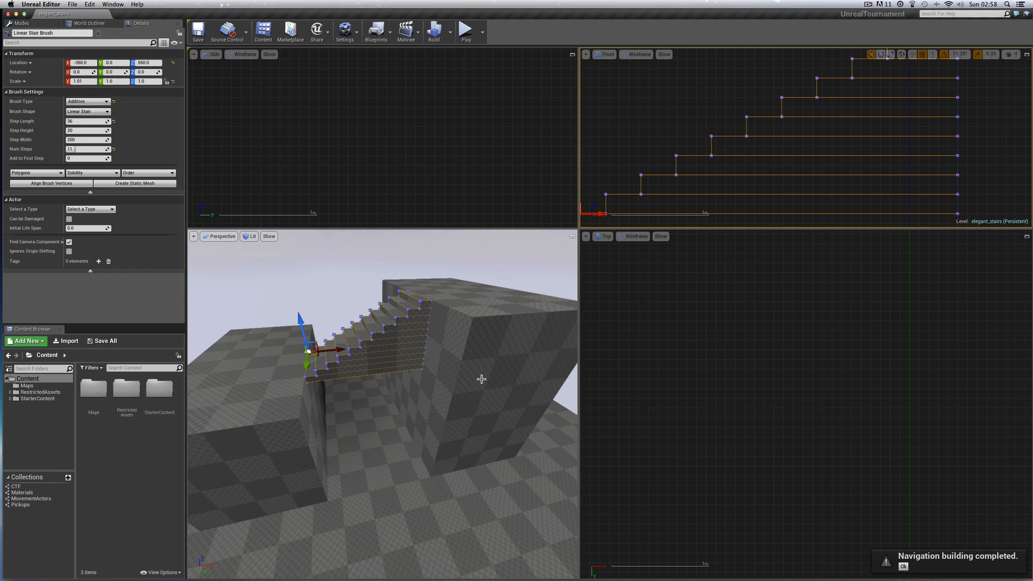
Set the staircase's step width to 300.
{"action": "mouse_move", "coordinate": [417, 400]}
{"action": "left_mouse_down"}
{"action": "mouse_move", "coordinate": [438, 400]}
{"action": "mouse_move", "coordinate": [409, 400]}
{"action": "left_mouse_up"}
{"action": "middle_click_drag", "start_coordinate": [383, 395], "coordinate": [376, 434]}
{"action": "middle_click_drag", "start_coordinate": [484, 409], "coordinate": [484, 378]}
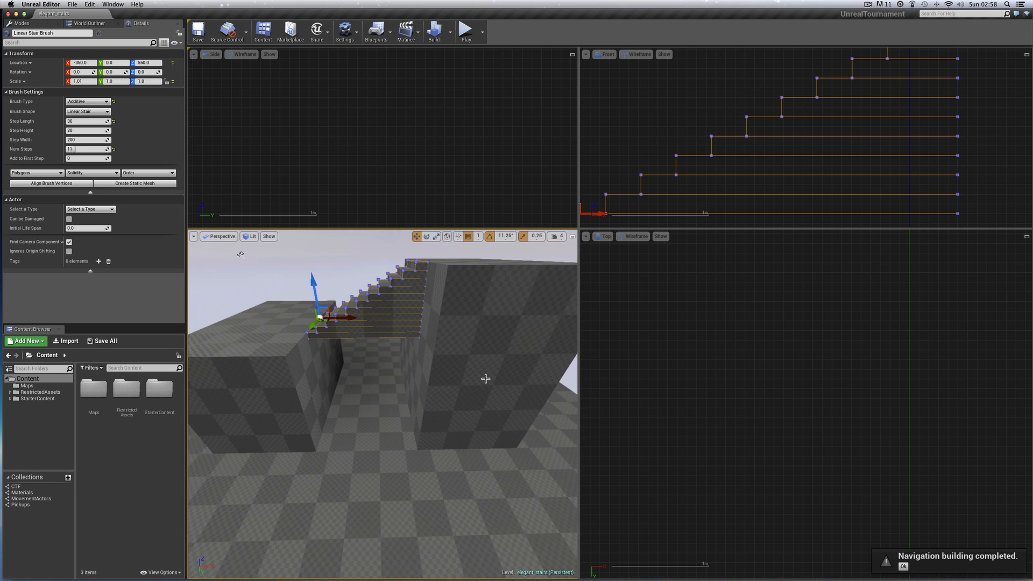
{"action": "right_click_drag", "start_coordinate": [774, 325], "coordinate": [789, 383]}
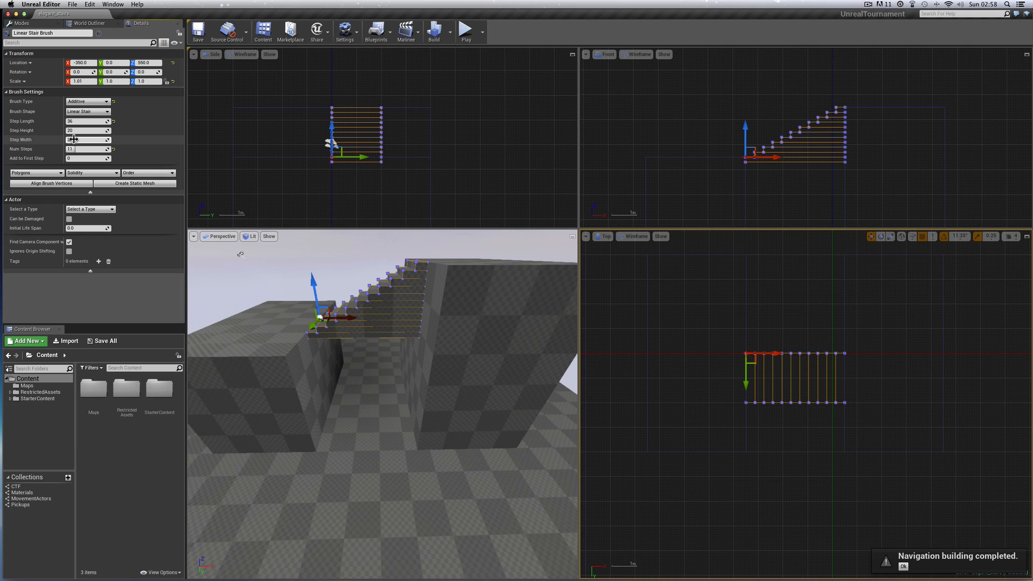
{"action": "key", "text": "Return"}
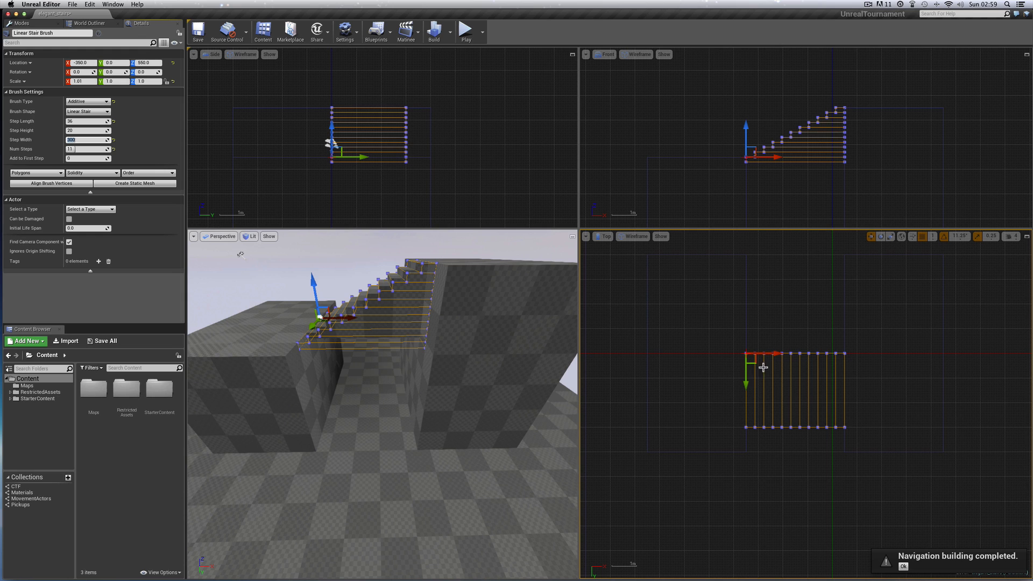
Move the widened staircase in the top view along the Y axis to Y -200.
{"action": "left_click_drag", "start_coordinate": [746, 381], "coordinate": [749, 334]}
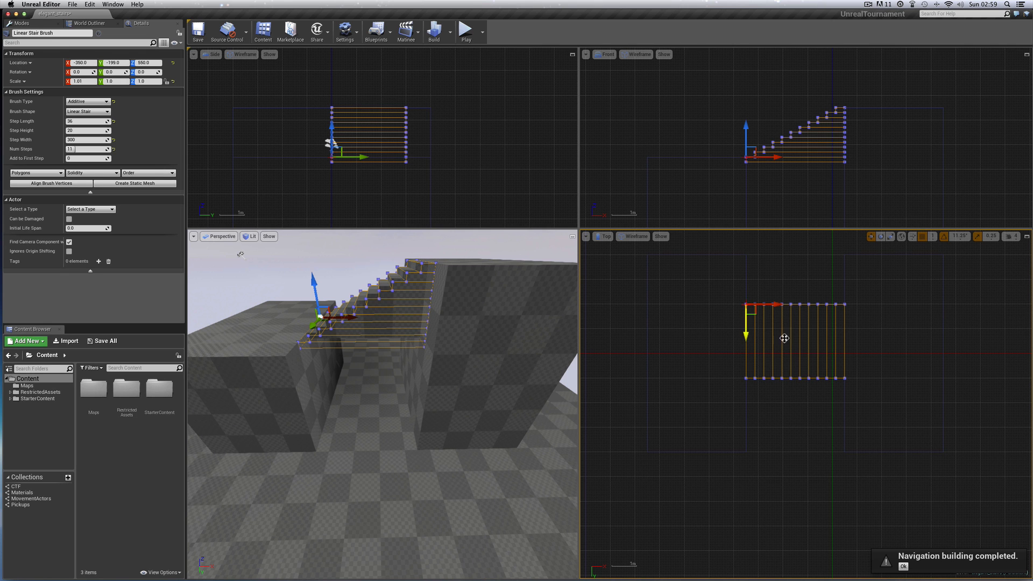
{"action": "scroll", "coordinate": [900, 391], "scroll_direction": "up", "scroll_amount": 5}
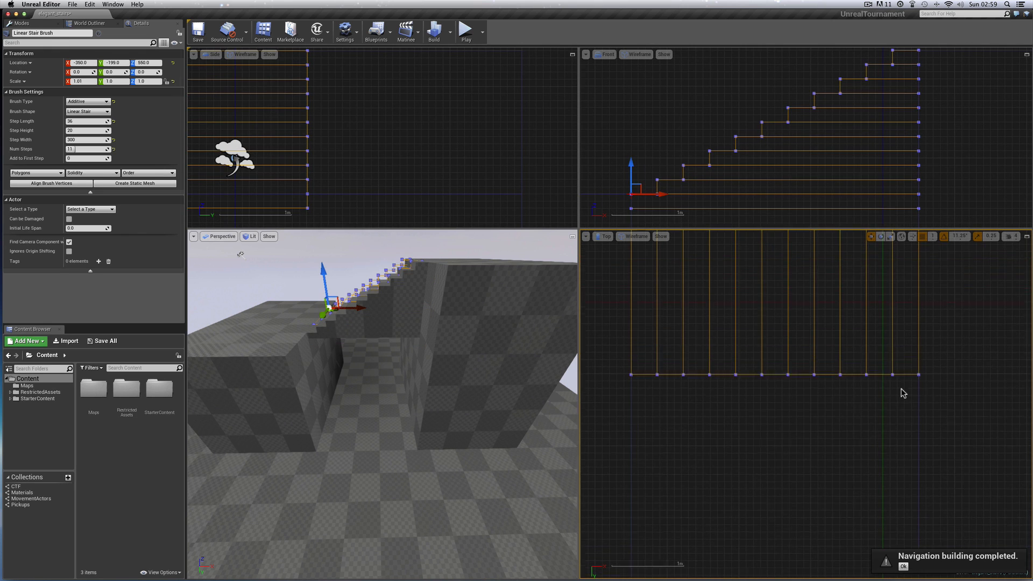
{"action": "right_click_drag", "start_coordinate": [900, 391], "coordinate": [922, 375]}
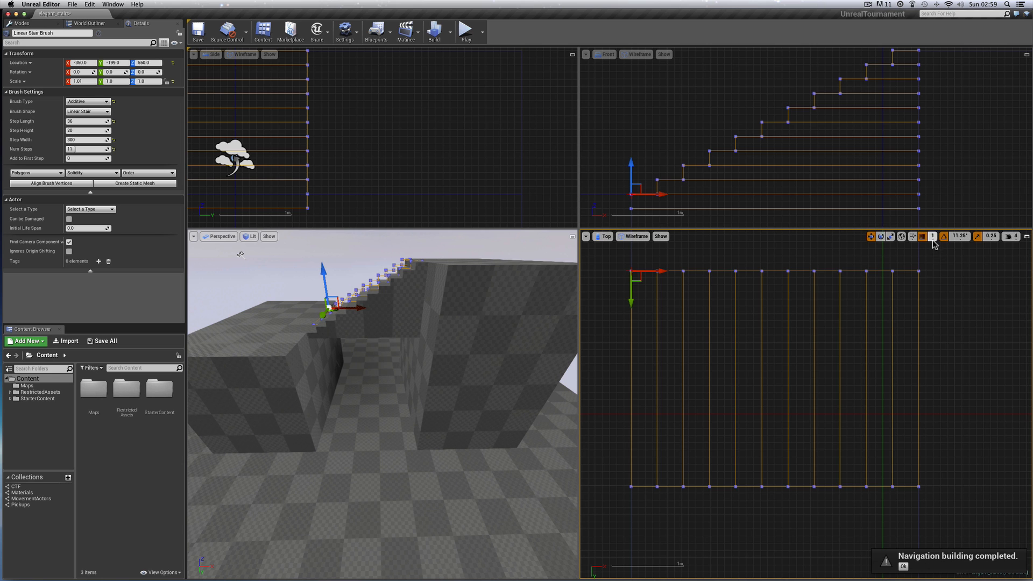
{"action": "scroll", "coordinate": [945, 347], "scroll_direction": "up", "scroll_amount": 2}
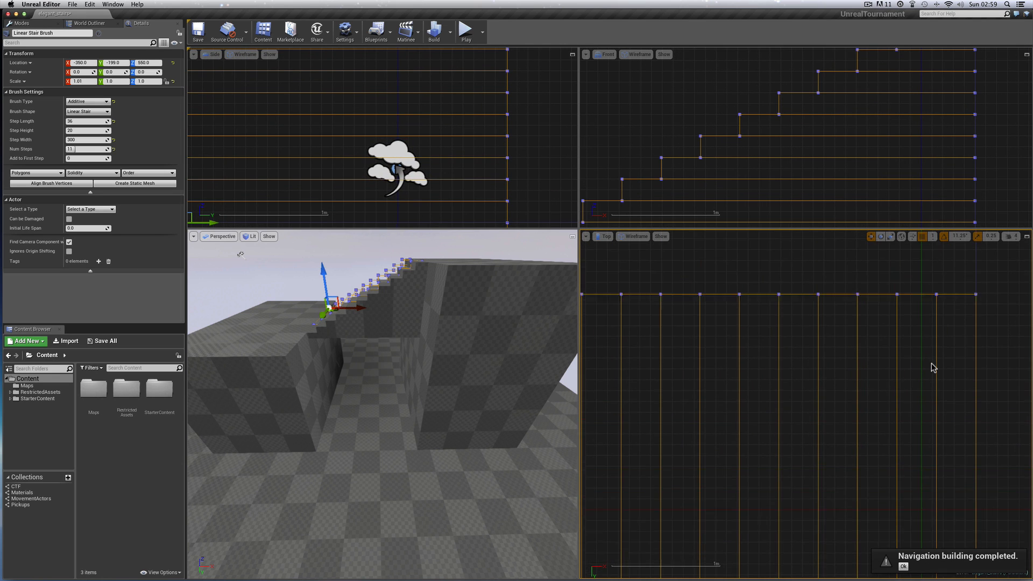
{"action": "right_click_drag", "start_coordinate": [931, 364], "coordinate": [932, 386]}
{"action": "right_click_drag", "start_coordinate": [747, 334], "coordinate": [805, 338]}
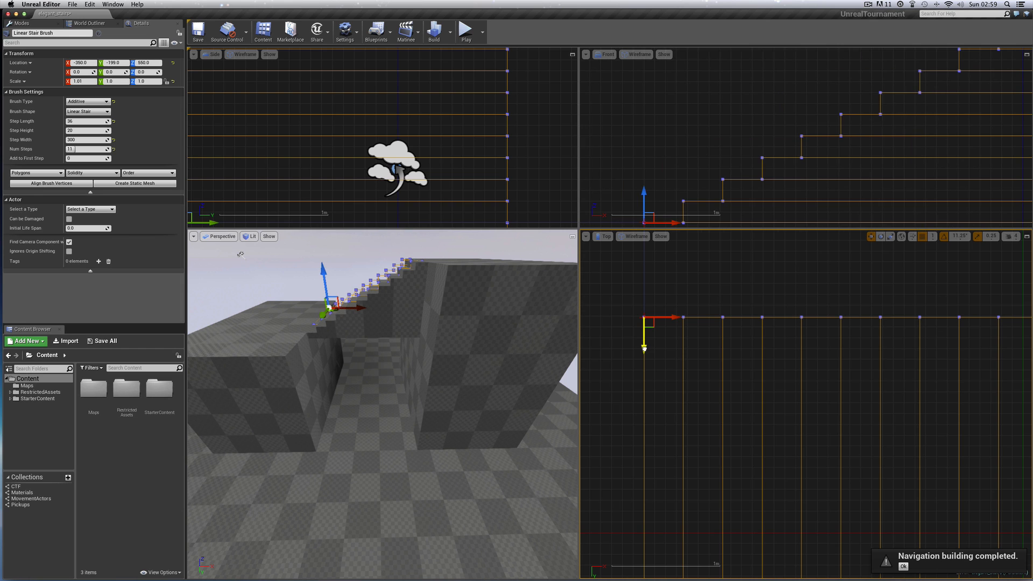
{"action": "left_click_drag", "start_coordinate": [644, 348], "coordinate": [644, 347]}
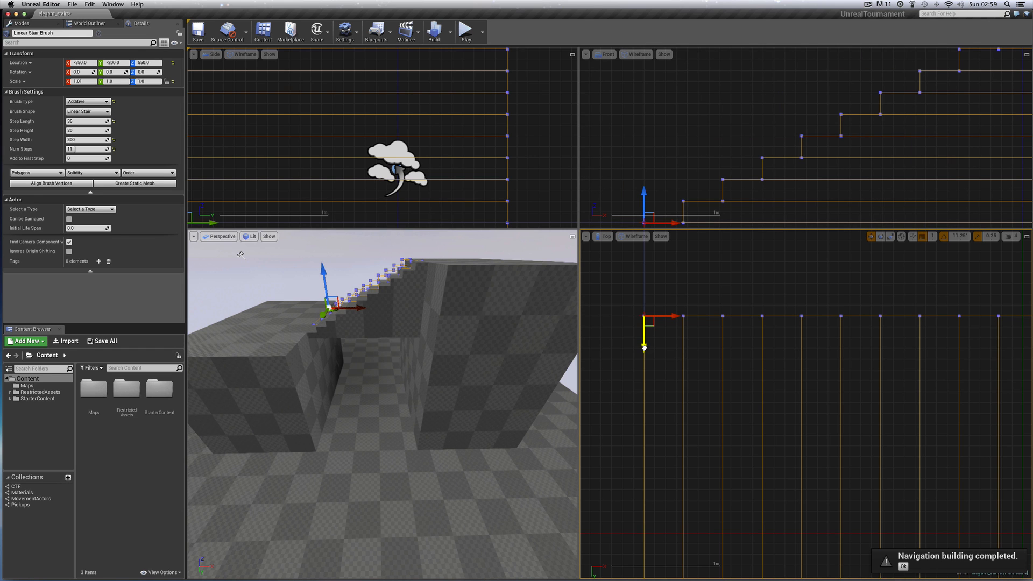
Change the position grid snap to 10 after trying 5.
{"action": "scroll", "coordinate": [816, 299], "scroll_direction": "up", "scroll_amount": 3}
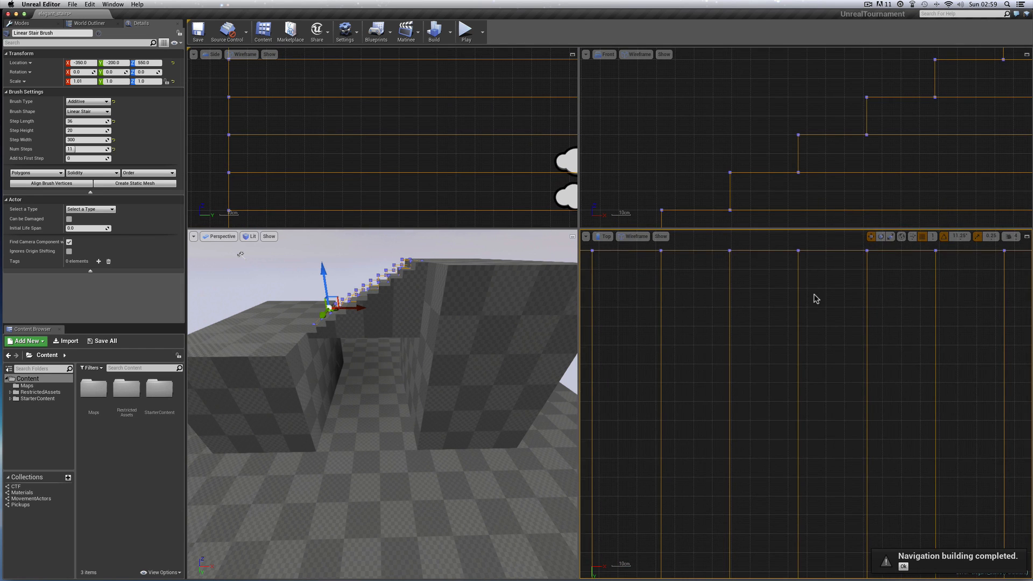
{"action": "left_click", "coordinate": [932, 236]}
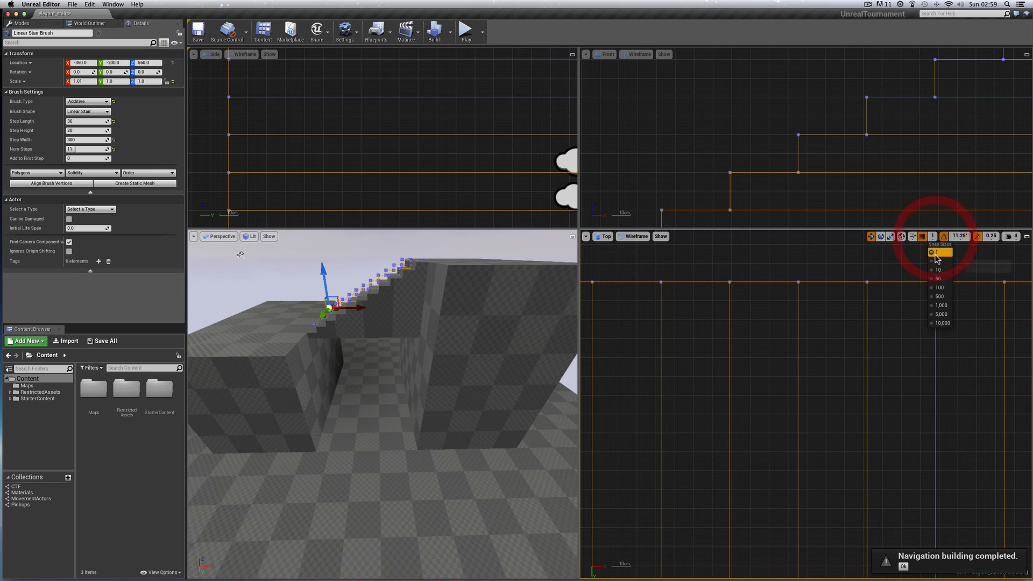
{"action": "left_click", "coordinate": [936, 260]}
{"action": "left_click", "coordinate": [934, 237]}
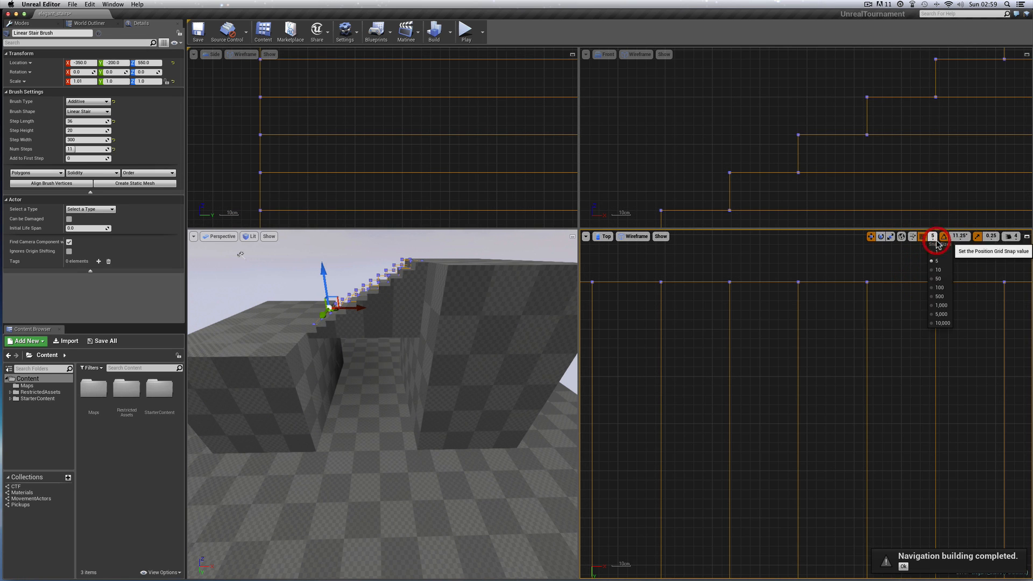
{"action": "left_click", "coordinate": [937, 269]}
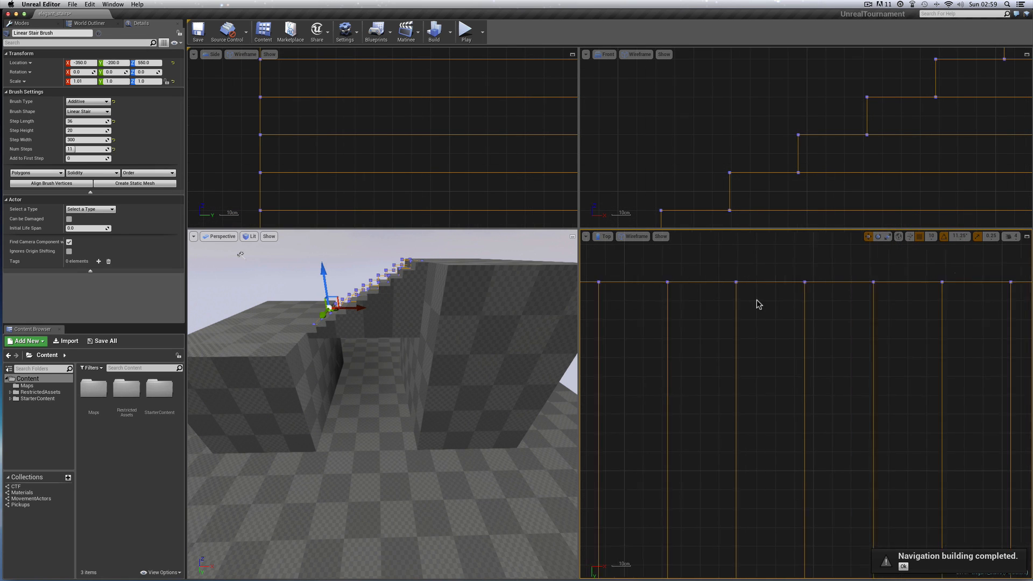
Move the staircase to Y -150, centring it across the width of the boxes, and rebuild the level.
{"action": "scroll", "coordinate": [758, 304], "scroll_direction": "left", "scroll_amount": 5}
{"action": "scroll", "coordinate": [735, 314], "scroll_direction": "down", "scroll_amount": 2}
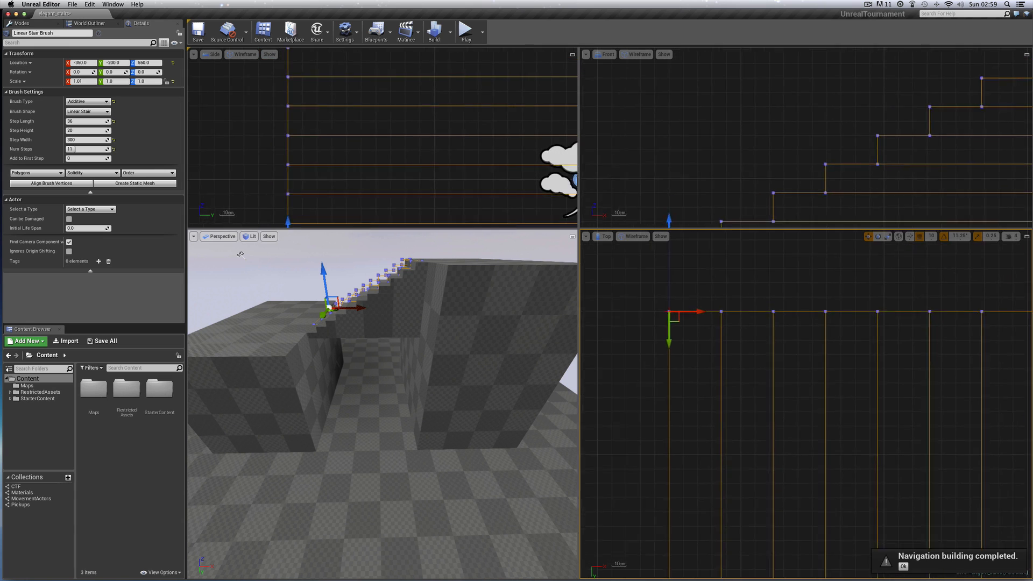
{"action": "scroll", "coordinate": [749, 315], "scroll_direction": "down", "scroll_amount": 4}
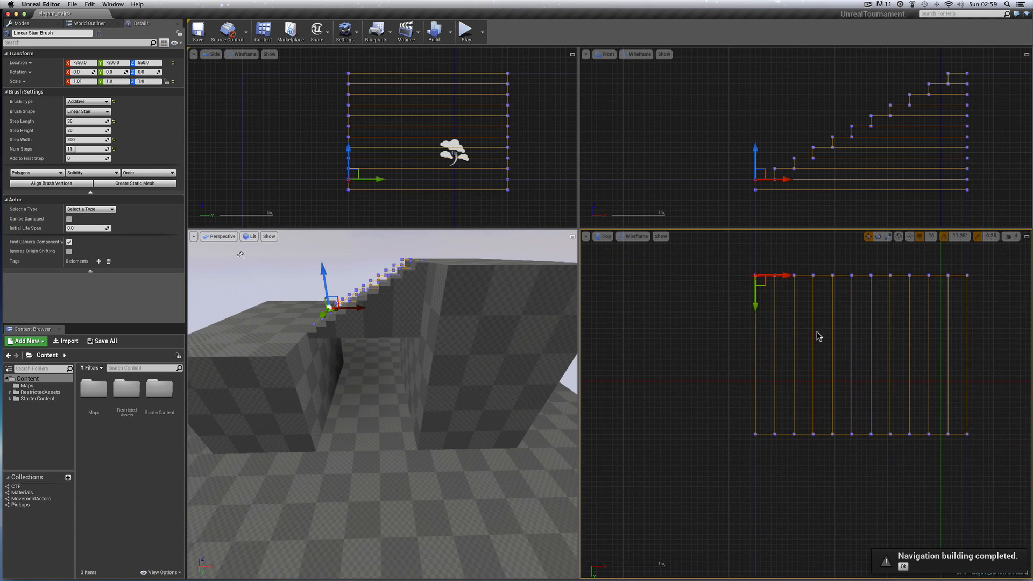
{"action": "scroll", "coordinate": [818, 336], "scroll_direction": "down", "scroll_amount": 5}
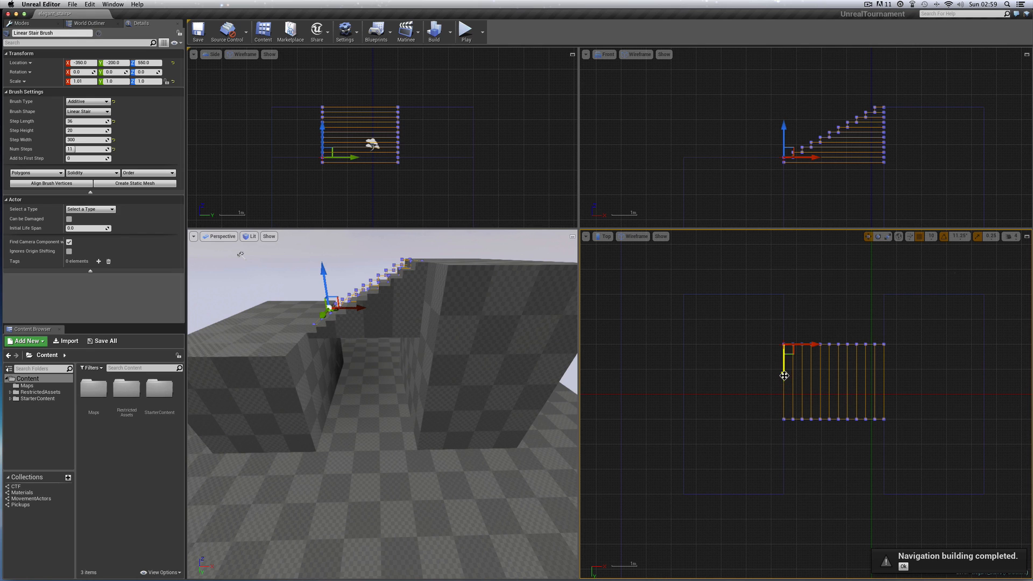
{"action": "left_click_drag", "start_coordinate": [784, 376], "coordinate": [784, 388]}
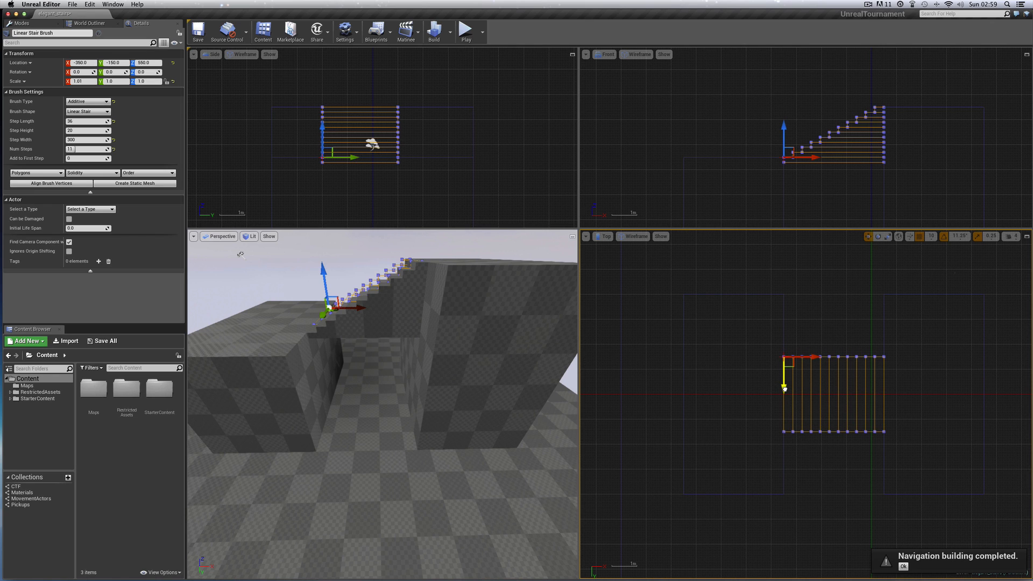
{"action": "left_click_drag", "start_coordinate": [784, 387], "coordinate": [784, 388]}
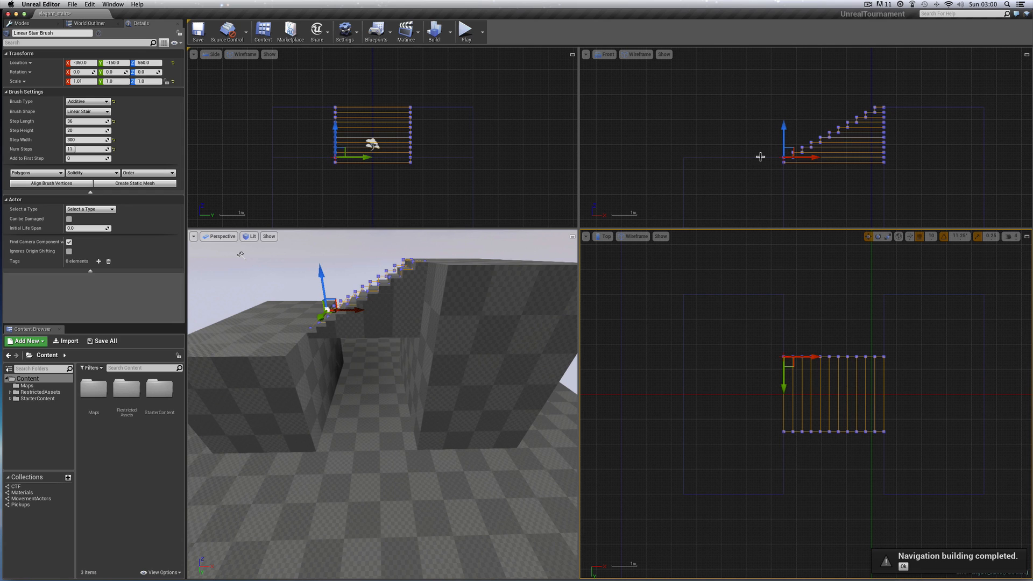
{"action": "left_click", "coordinate": [434, 41]}
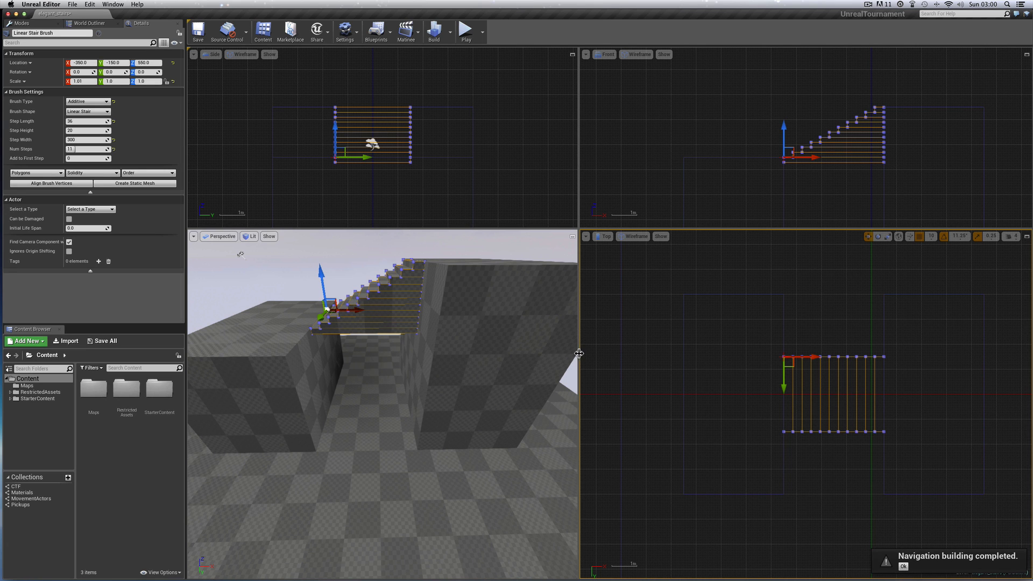
Examine the centred staircase and the passage beneath it between the two boxes in an enlarged perspective viewport.
{"action": "left_click_drag", "start_coordinate": [579, 353], "coordinate": [636, 350]}
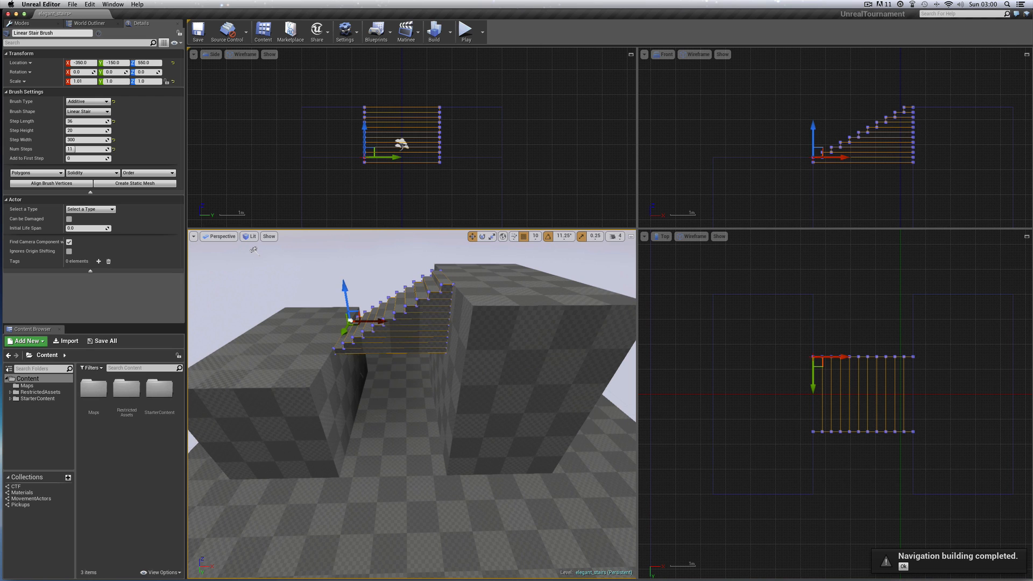
{"action": "middle_click_drag", "start_coordinate": [379, 404], "coordinate": [381, 462]}
{"action": "mouse_move", "coordinate": [379, 404]}
{"action": "left_mouse_down"}
{"action": "mouse_move", "coordinate": [395, 333]}
{"action": "mouse_move", "coordinate": [381, 390]}
{"action": "left_mouse_up"}
{"action": "middle_click_drag", "start_coordinate": [379, 407], "coordinate": [379, 468]}
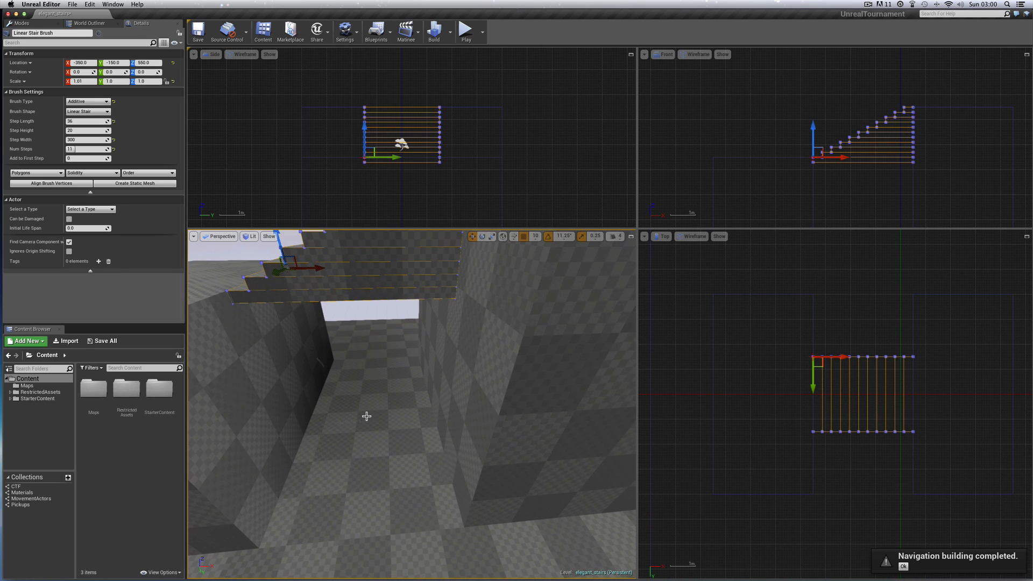
{"action": "middle_click_drag", "start_coordinate": [379, 403], "coordinate": [379, 331]}
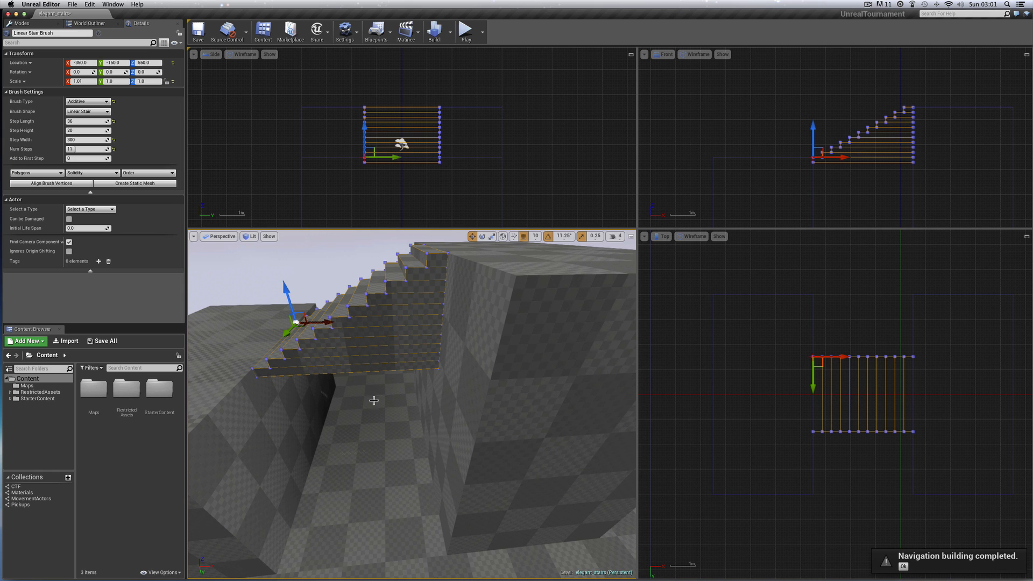
{"action": "middle_click_drag", "start_coordinate": [373, 400], "coordinate": [374, 462]}
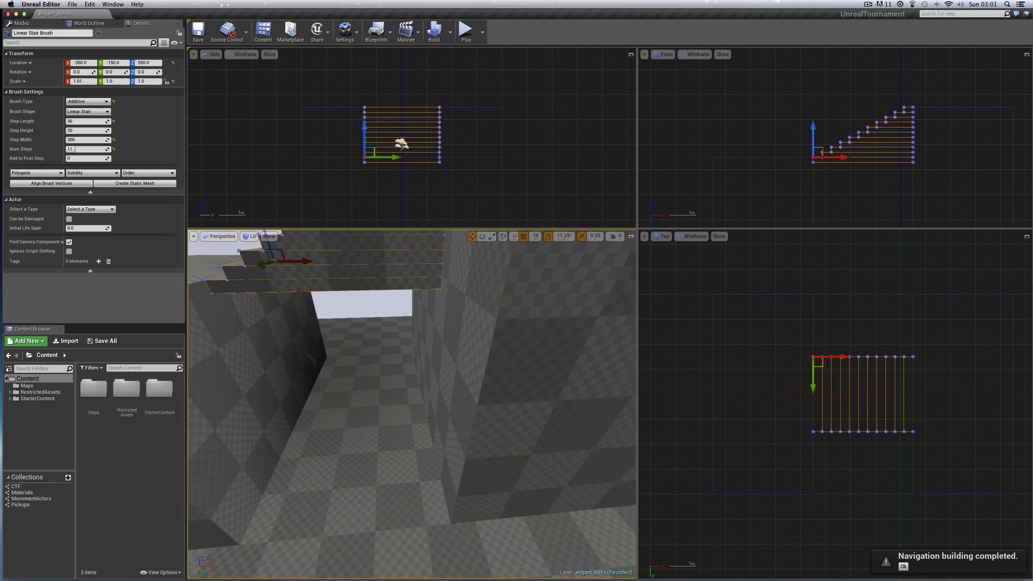
{"action": "left_click_drag", "start_coordinate": [373, 399], "coordinate": [365, 447]}
{"action": "middle_click_drag", "start_coordinate": [373, 400], "coordinate": [373, 371]}
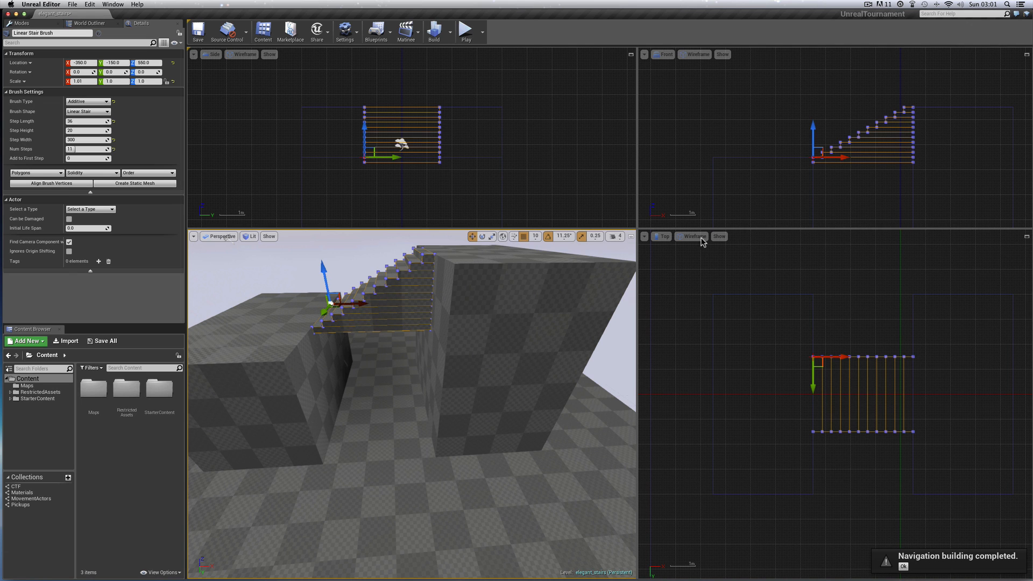
Enlarge the front viewport and duplicate the staircase, placing the copy along the X axis at X -290.
{"action": "left_click_drag", "start_coordinate": [637, 204], "coordinate": [369, 207]}
{"action": "left_click_drag", "start_coordinate": [631, 234], "coordinate": [606, 401]}
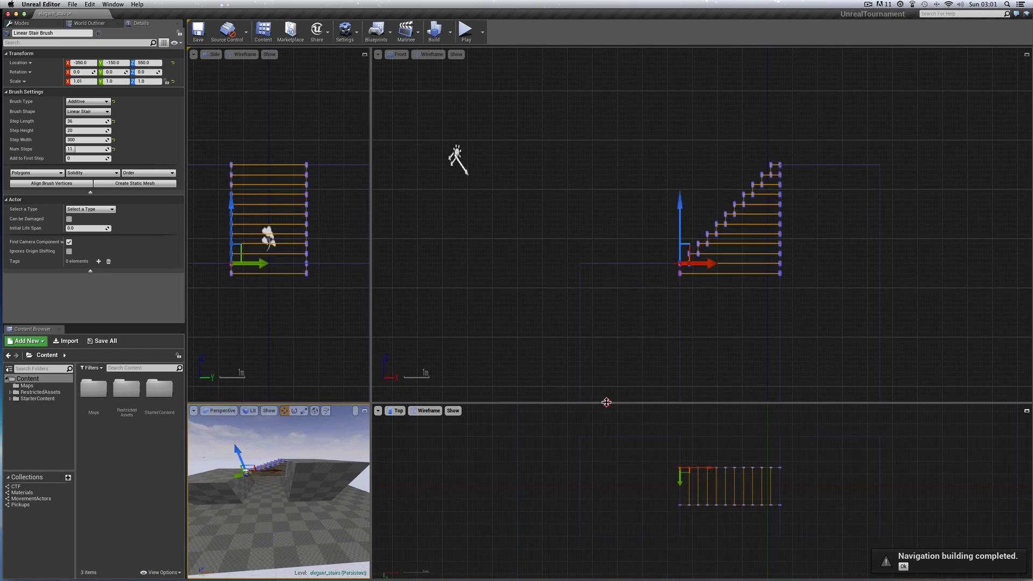
{"action": "scroll", "coordinate": [861, 320], "scroll_direction": "up", "scroll_amount": 5}
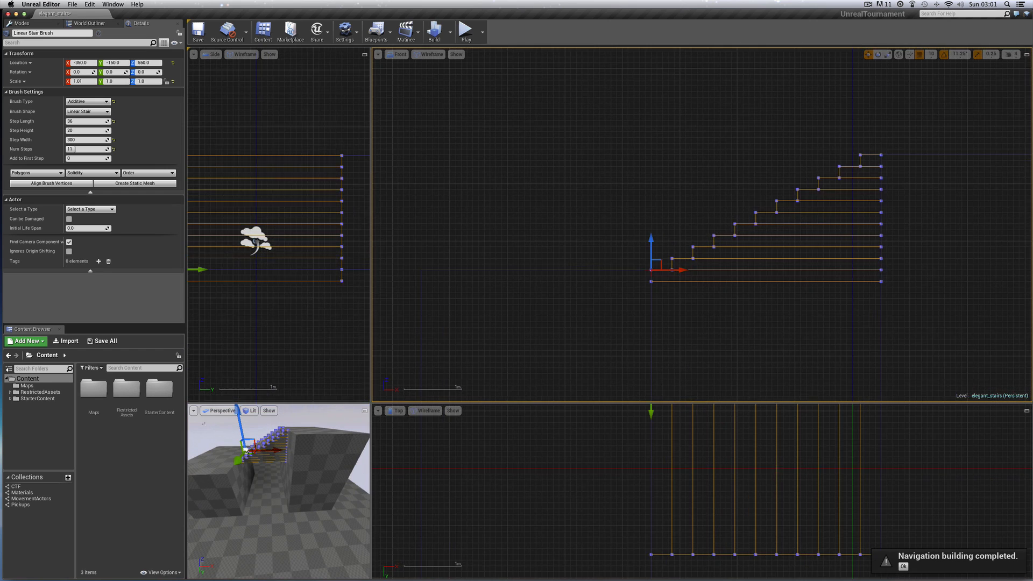
{"action": "right_click_drag", "start_coordinate": [850, 319], "coordinate": [738, 319]}
{"action": "right_click_drag", "start_coordinate": [886, 168], "coordinate": [887, 195]}
{"action": "right_click_drag", "start_coordinate": [603, 242], "coordinate": [607, 241]}
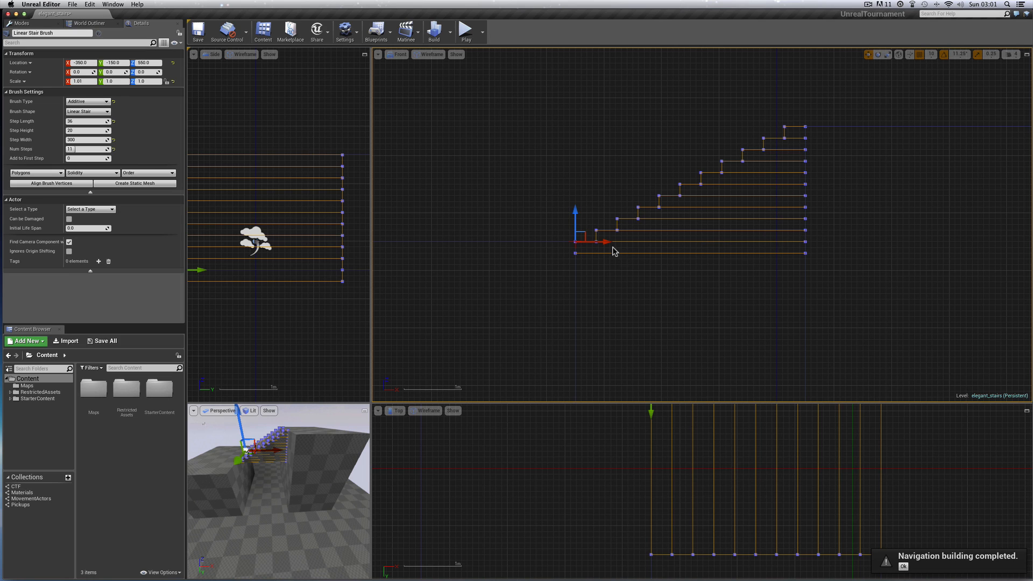
{"action": "left_click_drag", "start_coordinate": [605, 241], "coordinate": [640, 242], "text": "alt"}
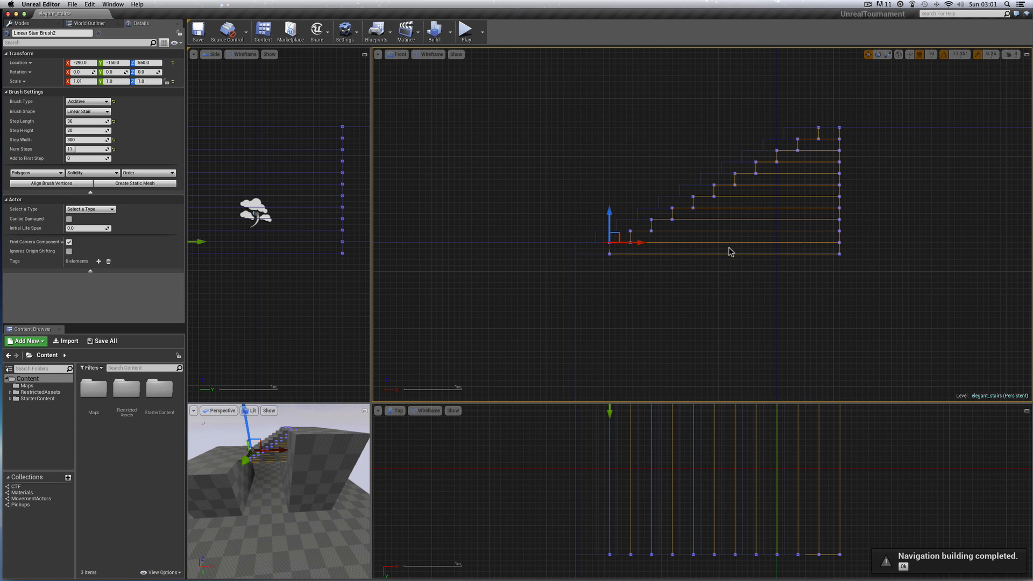
Resize the four viewports to enlarge the perspective view and frame the stairs and both boxes in it.
{"action": "left_click", "coordinate": [365, 410]}
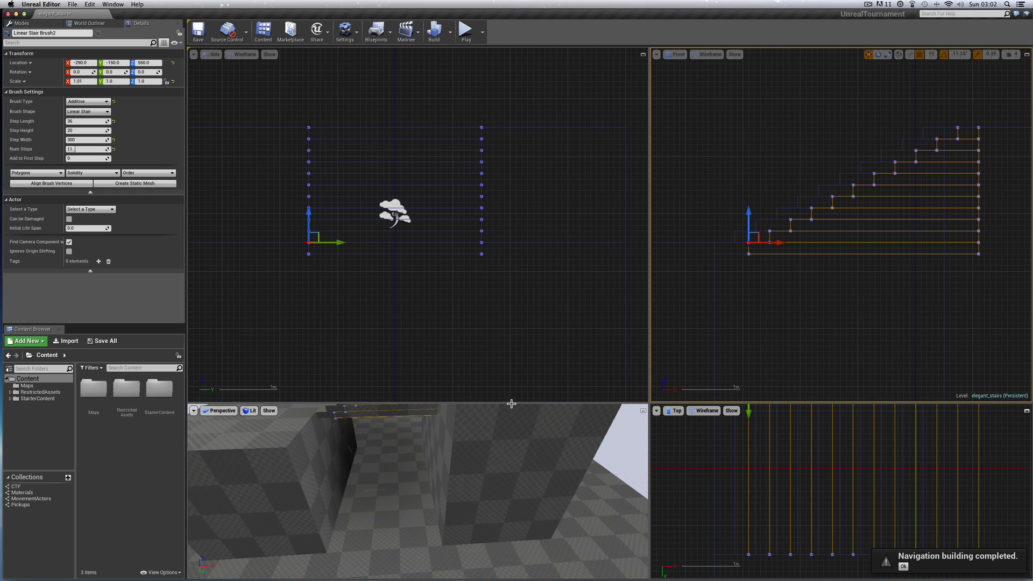
{"action": "left_click_drag", "start_coordinate": [506, 403], "coordinate": [505, 290]}
{"action": "scroll", "coordinate": [424, 379], "scroll_direction": "up", "scroll_amount": 5}
{"action": "mouse_move", "coordinate": [405, 414]}
{"action": "right_mouse_down"}
{"action": "mouse_move", "coordinate": [405, 403]}
{"action": "mouse_move", "coordinate": [404, 415]}
{"action": "right_mouse_up"}
{"action": "left_click_drag", "start_coordinate": [405, 414], "coordinate": [407, 366]}
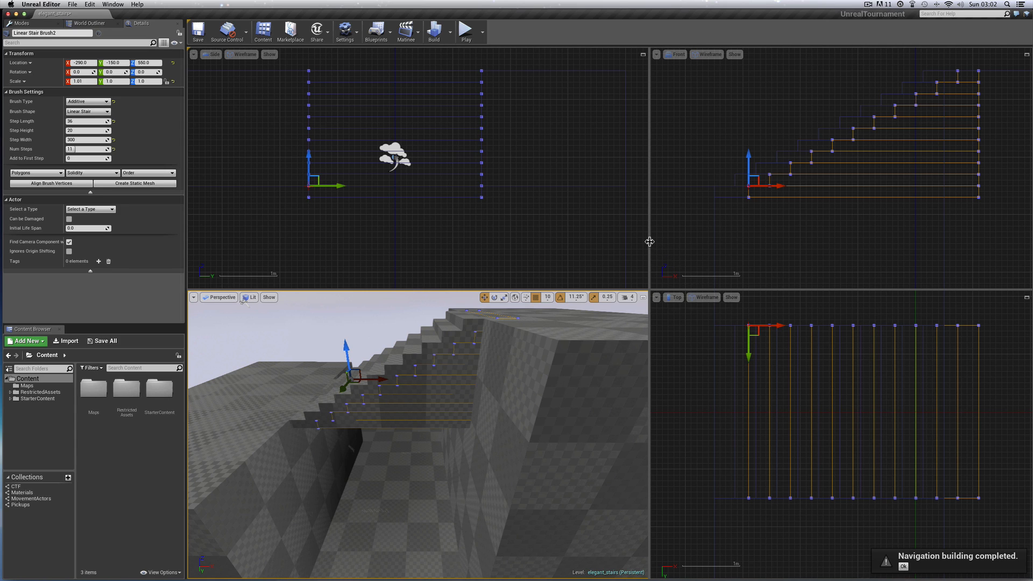
{"action": "left_click_drag", "start_coordinate": [649, 239], "coordinate": [528, 238]}
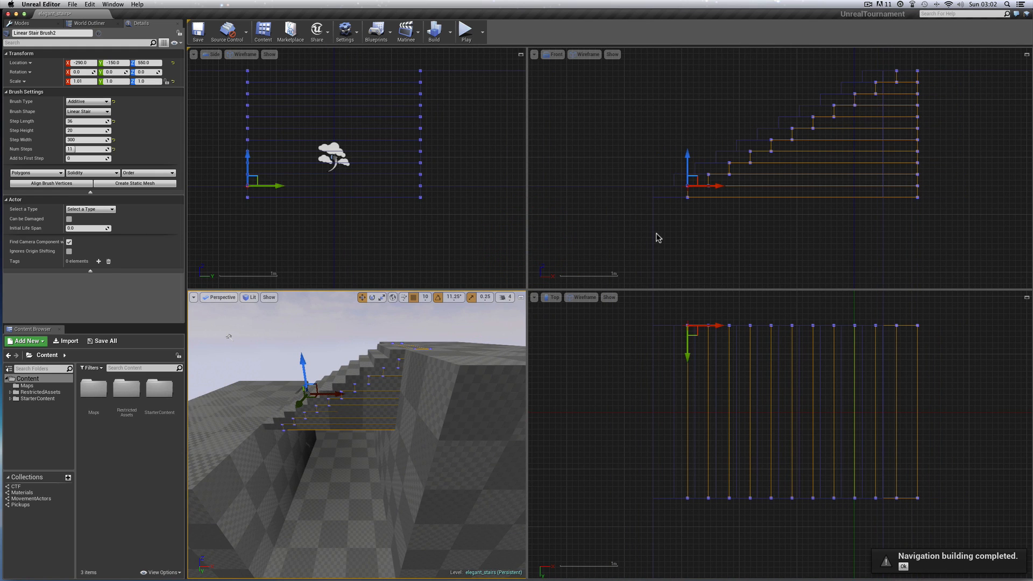
Enlarge the front viewport and examine where the duplicated staircase overlaps the taller box, with both brushes selected.
{"action": "scroll", "coordinate": [658, 238], "scroll_direction": "right", "scroll_amount": 3}
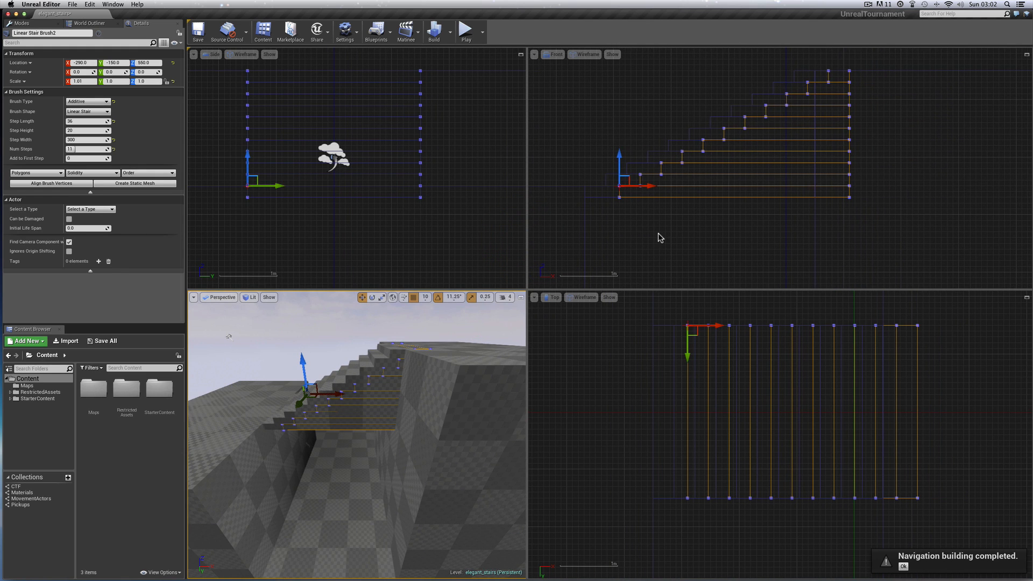
{"action": "scroll", "coordinate": [660, 237], "scroll_direction": "up", "scroll_amount": 3}
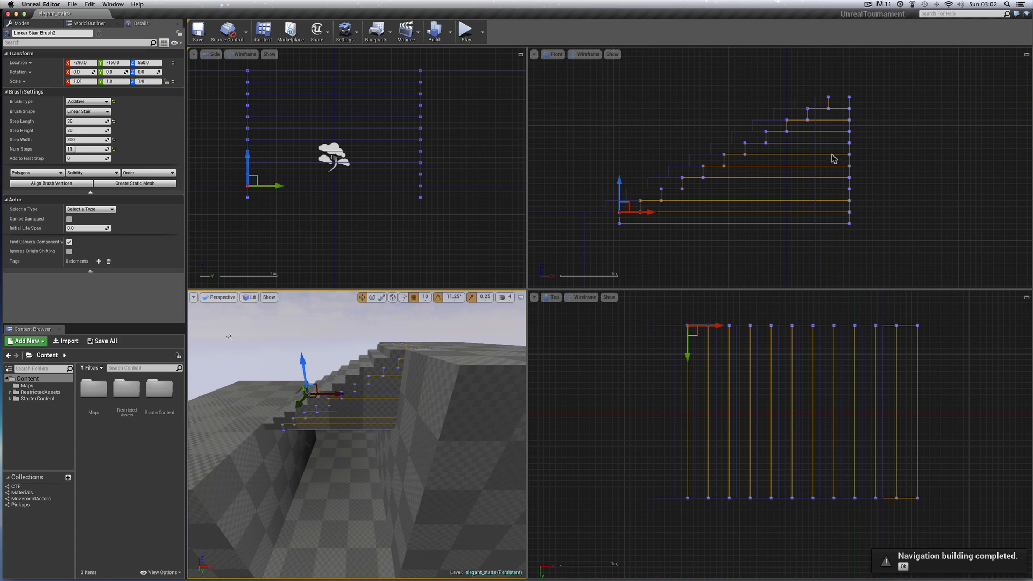
{"action": "left_click", "coordinate": [815, 232], "text": "ctrl"}
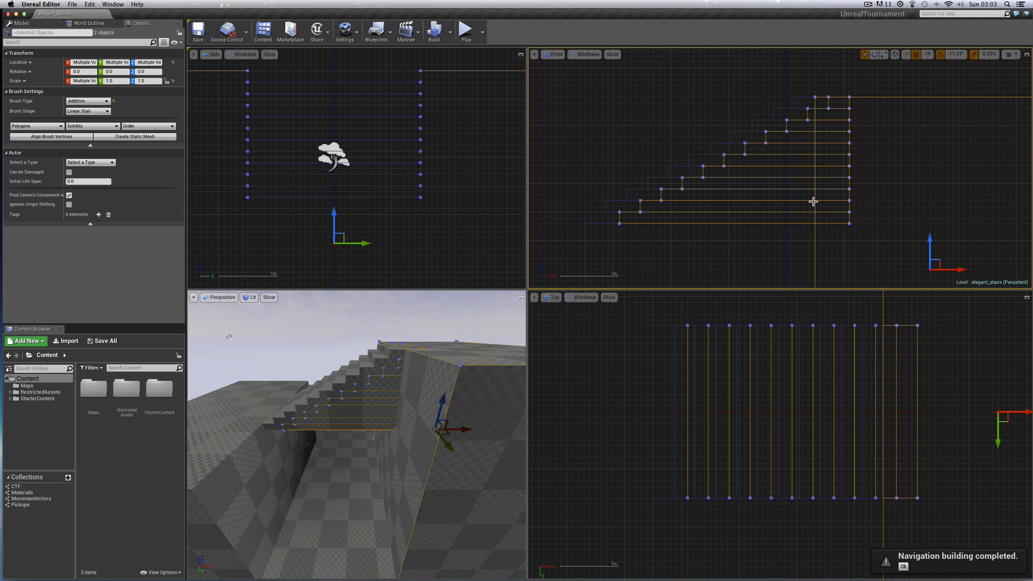
{"action": "right_click_drag", "start_coordinate": [833, 100], "coordinate": [837, 100]}
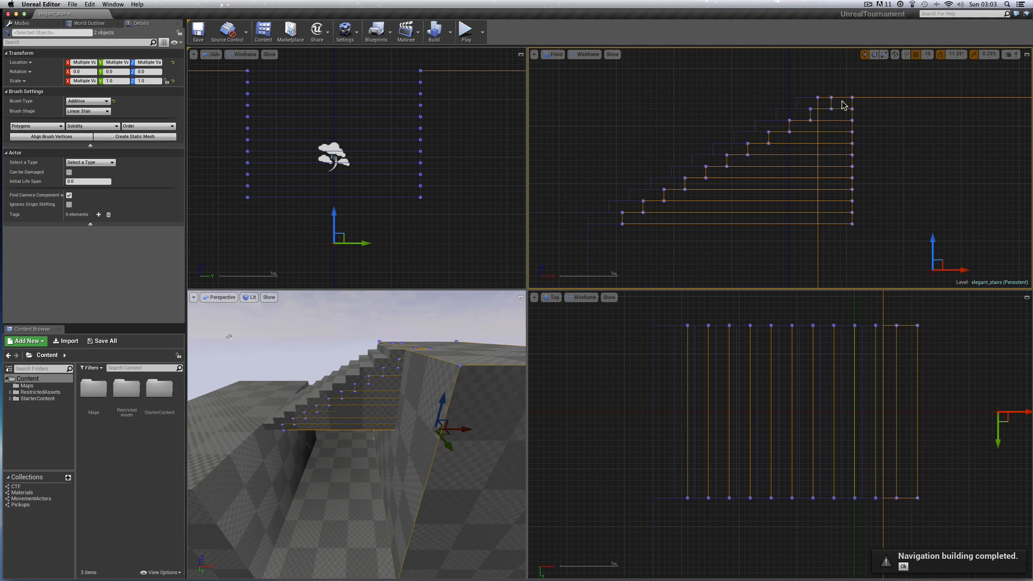
{"action": "scroll", "coordinate": [871, 197], "scroll_direction": "up", "scroll_amount": 2}
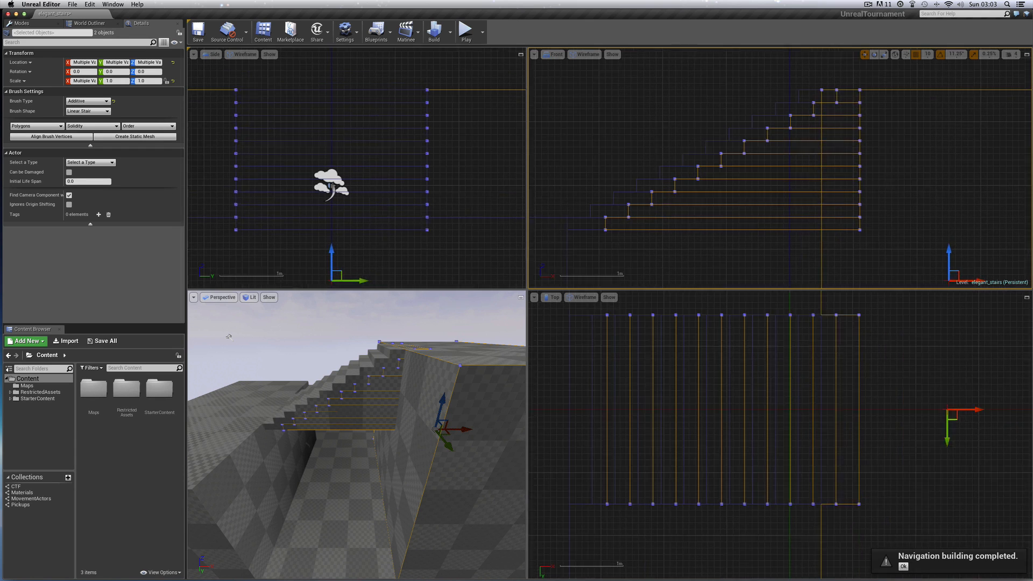
{"action": "left_click_drag", "start_coordinate": [844, 289], "coordinate": [845, 371]}
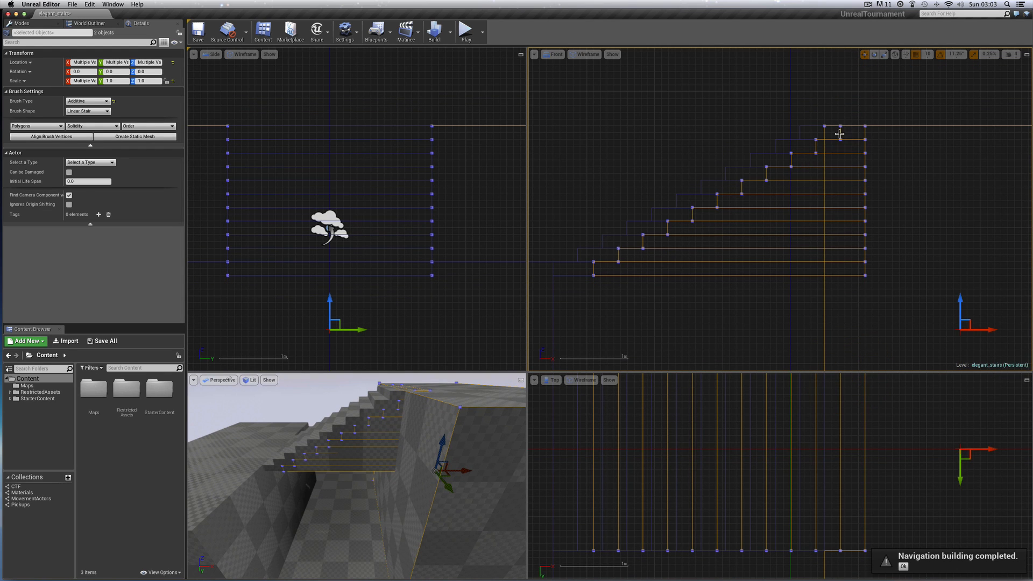
Set the duplicated staircase's number of steps to 10.
{"action": "left_click", "coordinate": [800, 167]}
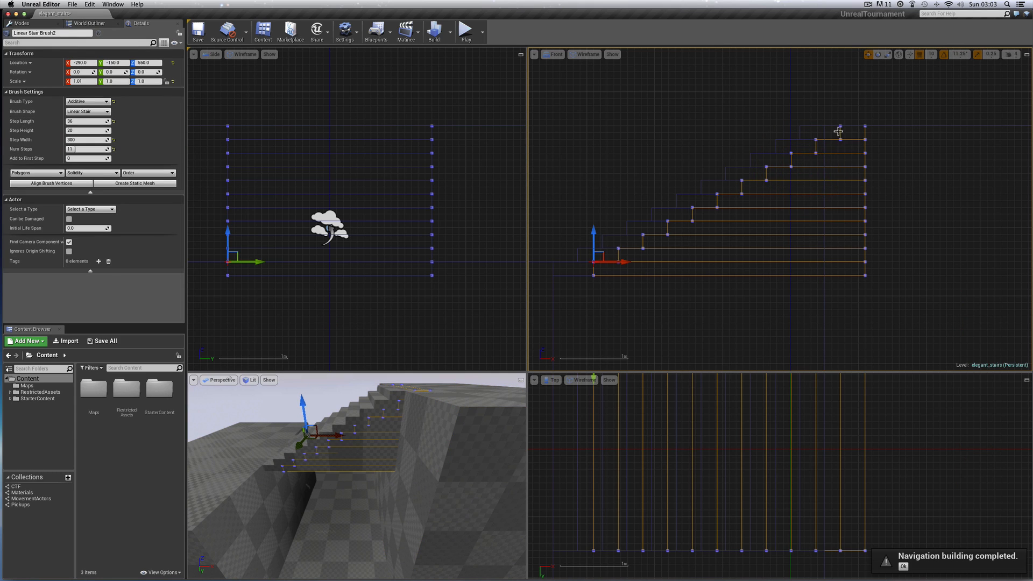
{"action": "left_click", "coordinate": [72, 149]}
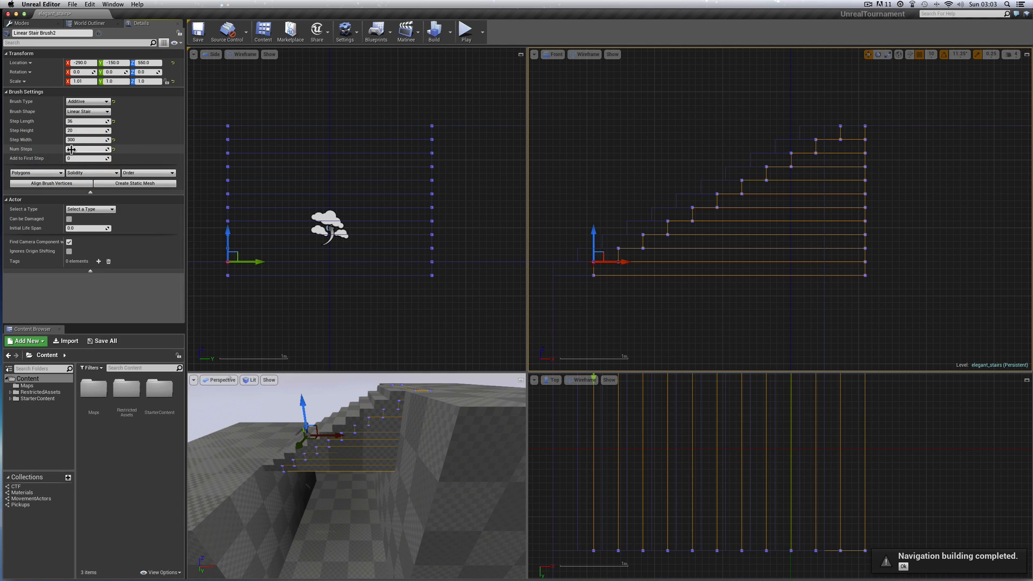
{"action": "key", "text": "Return"}
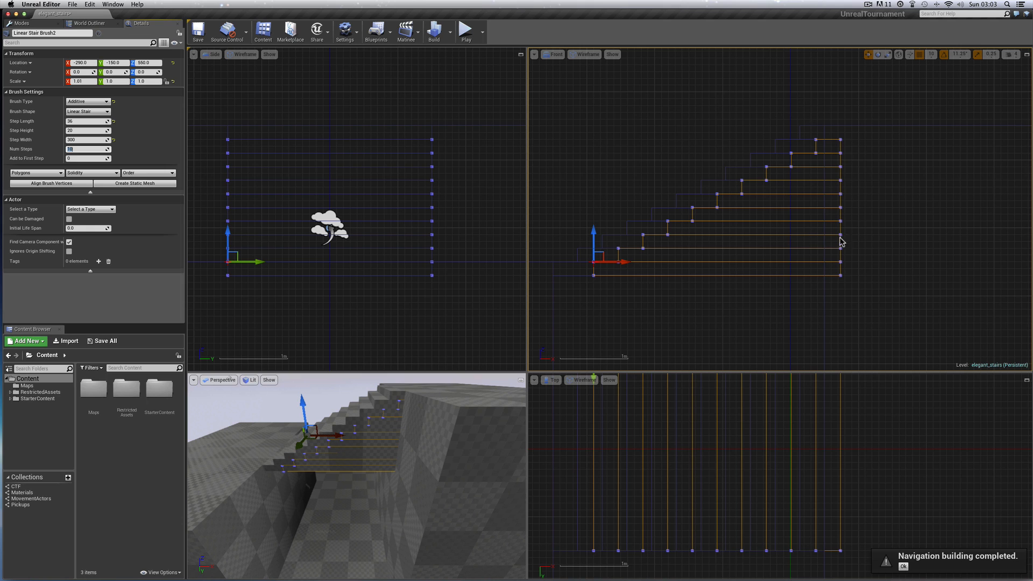
Compare the taller box's edge and the original staircase with the duplicate by selecting each in the front view.
{"action": "left_click", "coordinate": [823, 281]}
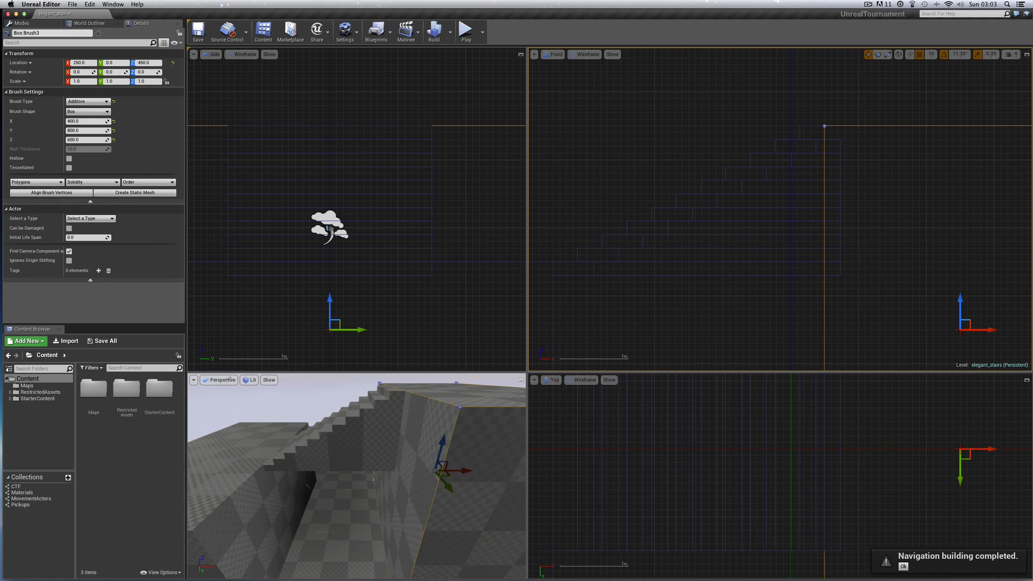
{"action": "left_click", "coordinate": [824, 127]}
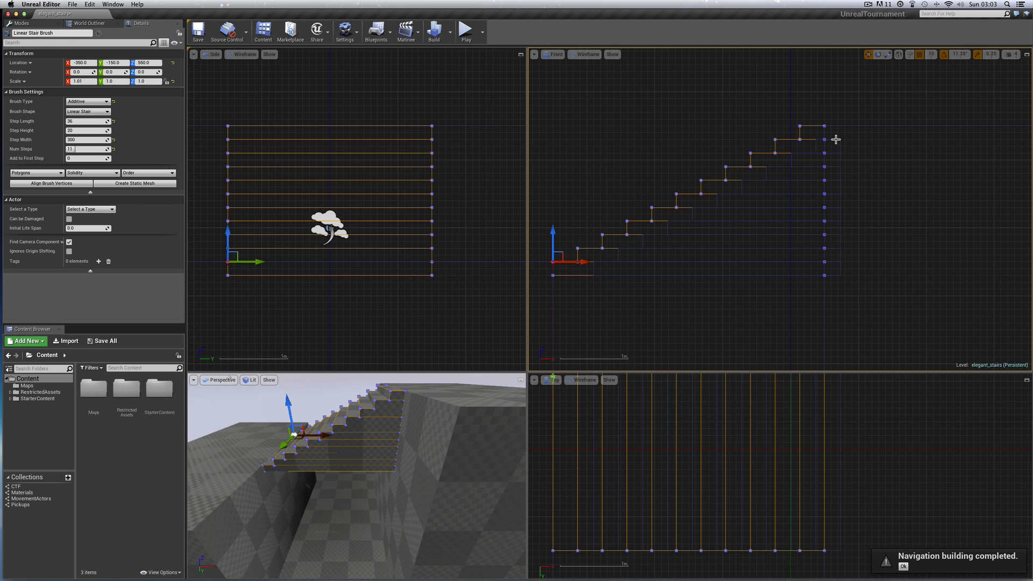
{"action": "left_click", "coordinate": [835, 139]}
{"action": "scroll", "coordinate": [903, 194], "scroll_direction": "up", "scroll_amount": 4}
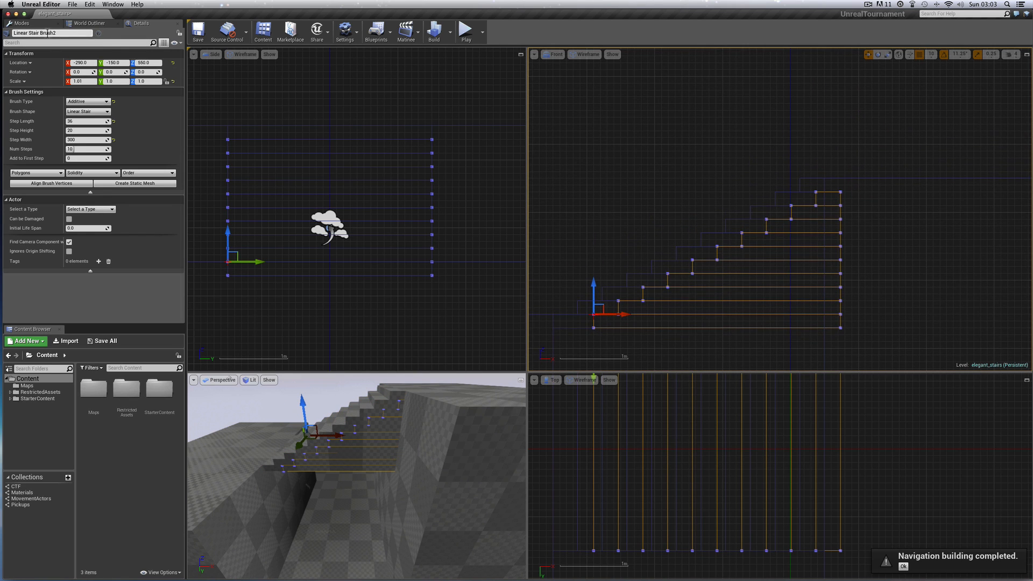
Switch to Geometry Editing and select all vertices along the duplicated staircase's tall vertical end.
{"action": "left_click", "coordinate": [22, 23]}
{"action": "left_click", "coordinate": [102, 39]}
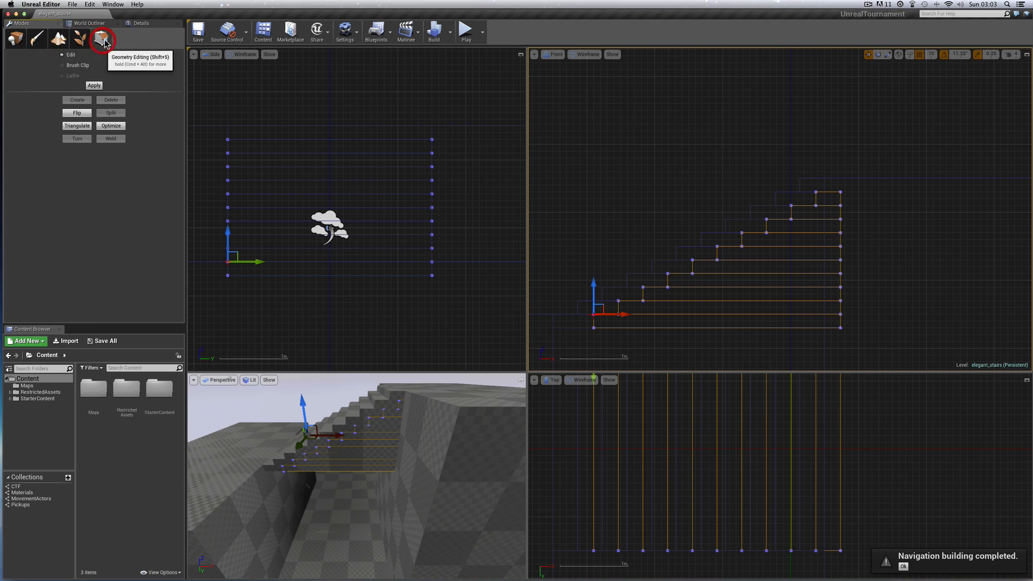
{"action": "left_click", "coordinate": [838, 192]}
{"action": "right_click_drag", "start_coordinate": [889, 217], "coordinate": [897, 138]}
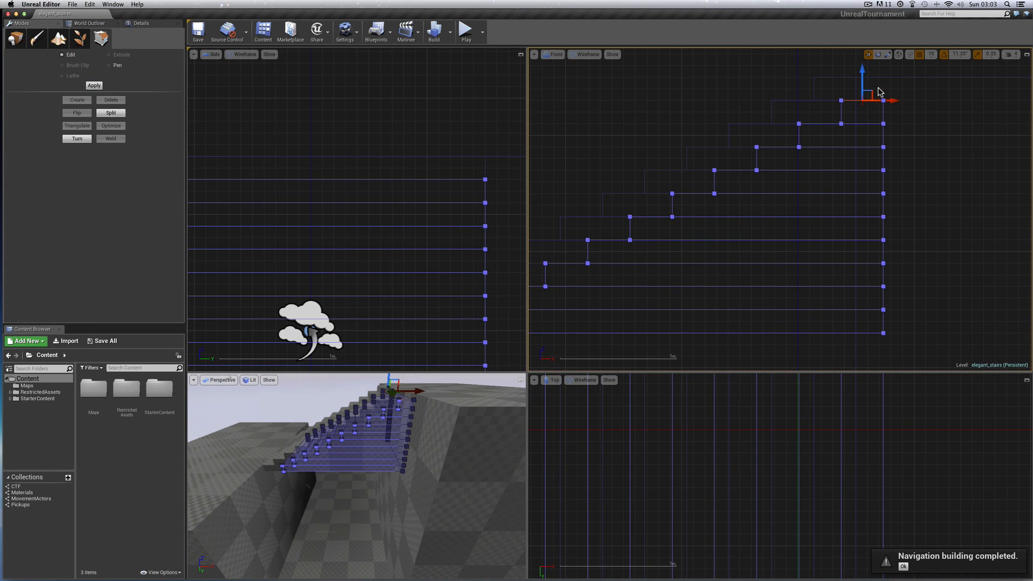
{"action": "left_click_drag", "start_coordinate": [880, 98], "coordinate": [885, 336]}
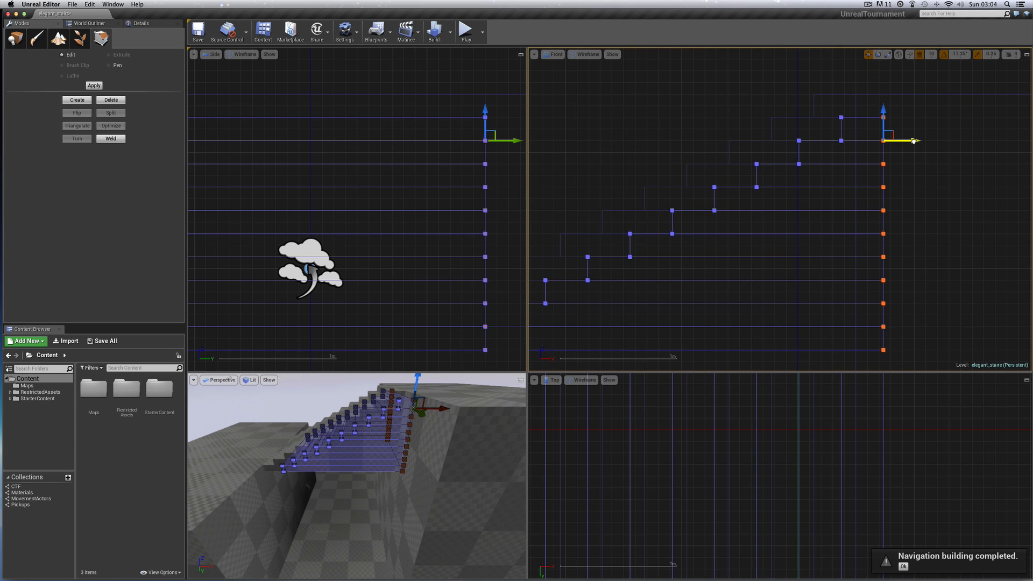
Change the position grid snap to 5 for finer movement.
{"action": "left_click_drag", "start_coordinate": [915, 141], "coordinate": [910, 140]}
{"action": "left_click", "coordinate": [931, 55]}
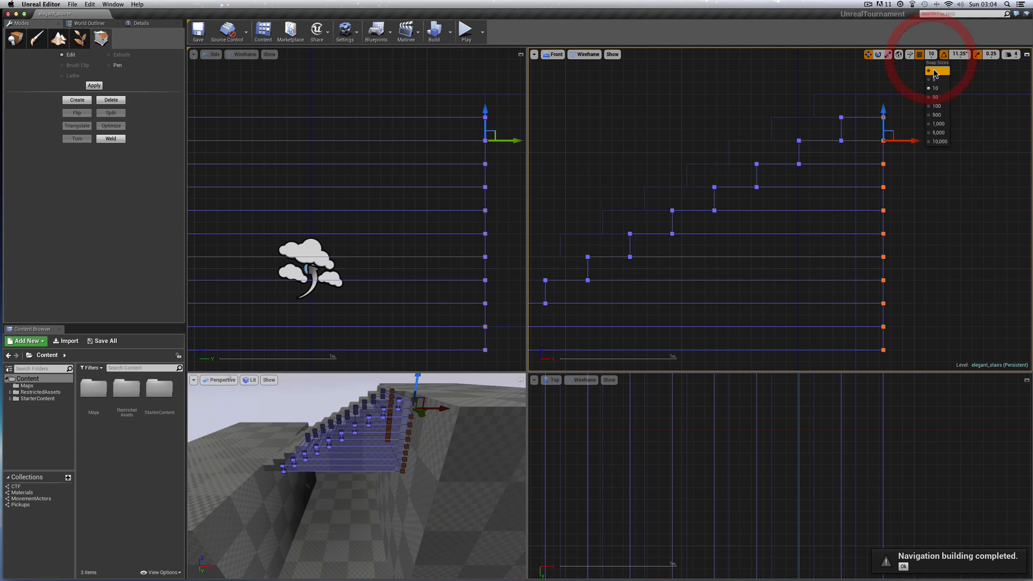
{"action": "left_click", "coordinate": [934, 79]}
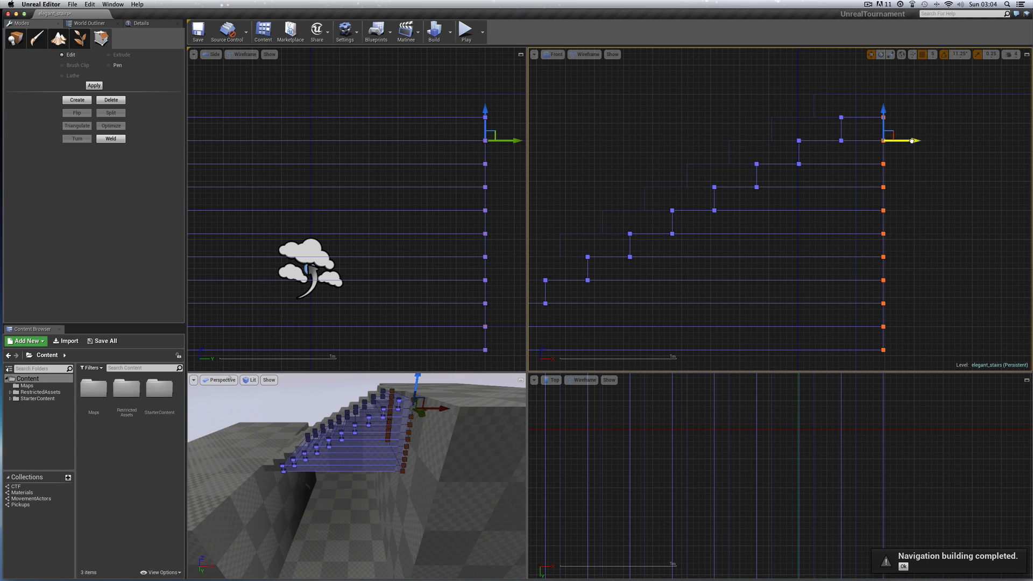
Dismiss the navigation notification, try shifting the selected end vertices inward along the X axis, and return them to their starting position.
{"action": "left_click", "coordinate": [903, 566]}
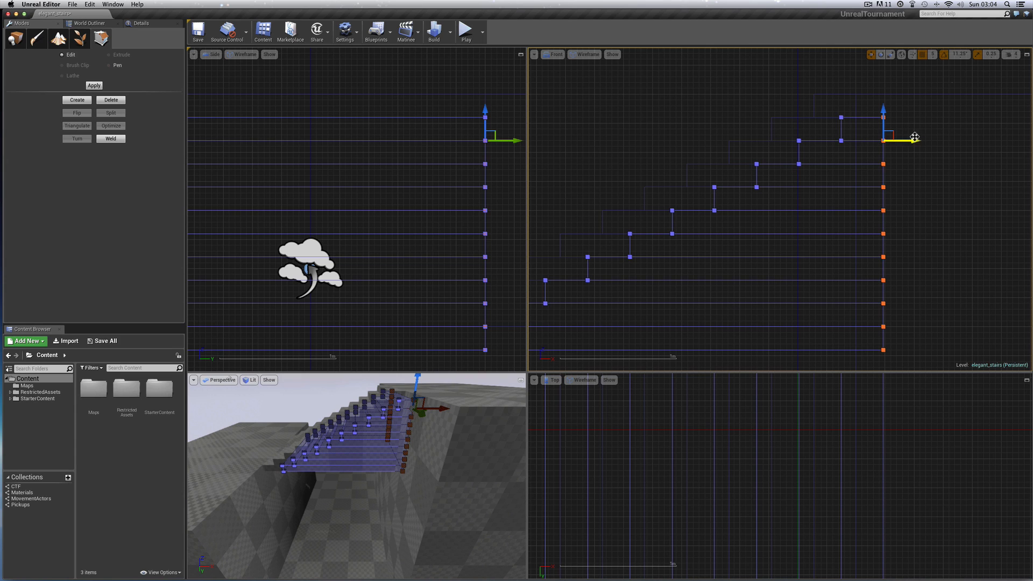
{"action": "left_click_drag", "start_coordinate": [923, 141], "coordinate": [899, 141]}
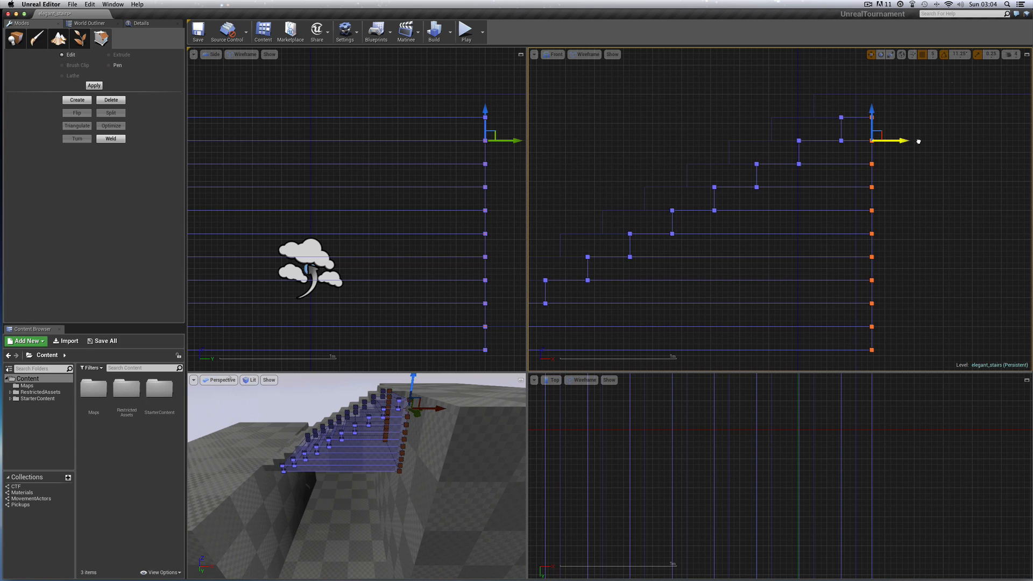
{"action": "left_click_drag", "start_coordinate": [901, 141], "coordinate": [922, 142]}
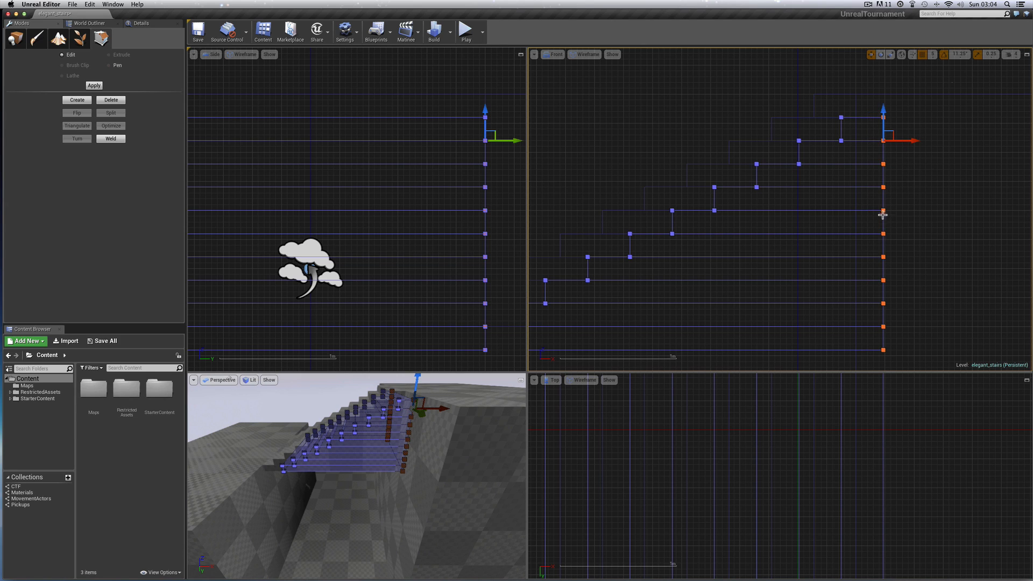
Reselect the duplicated staircase, leave Geometry Editing, and move the whole brush along the X axis to X -295.
{"action": "left_click", "coordinate": [855, 111]}
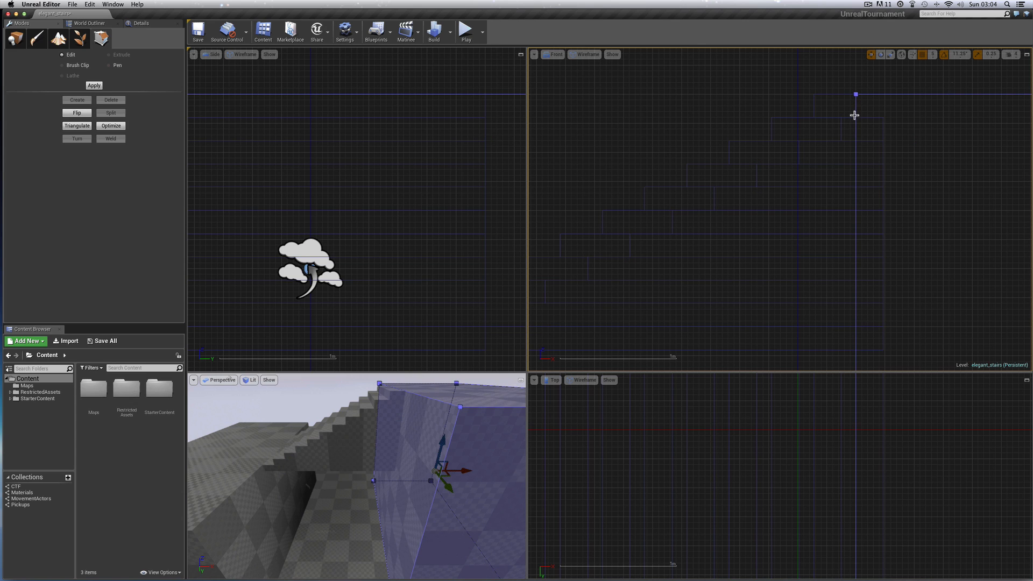
{"action": "left_click", "coordinate": [883, 140]}
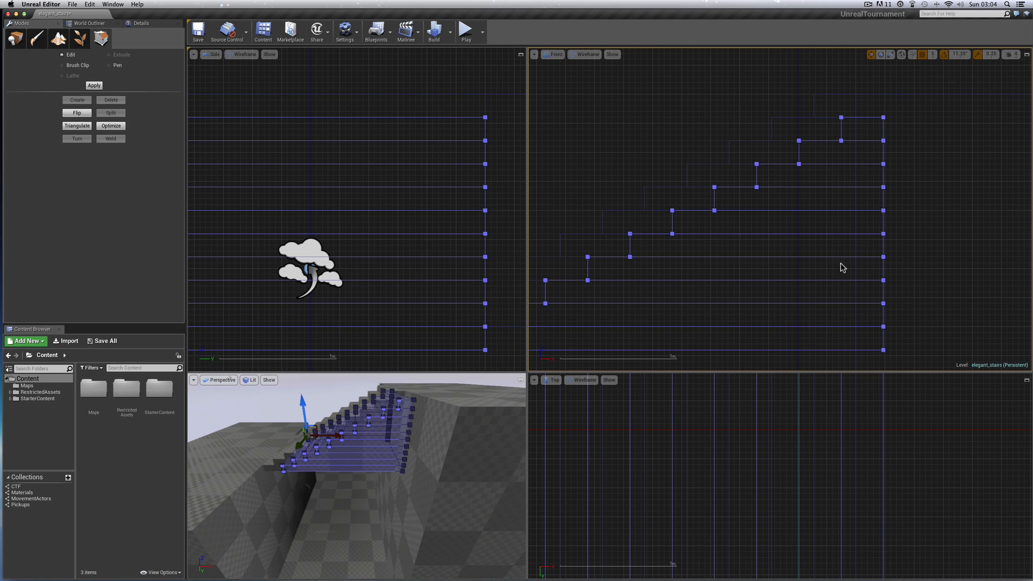
{"action": "scroll", "coordinate": [816, 255], "scroll_direction": "down", "scroll_amount": 4}
{"action": "scroll", "coordinate": [817, 256], "scroll_direction": "left", "scroll_amount": 4}
{"action": "scroll", "coordinate": [819, 260], "scroll_direction": "left", "scroll_amount": 2}
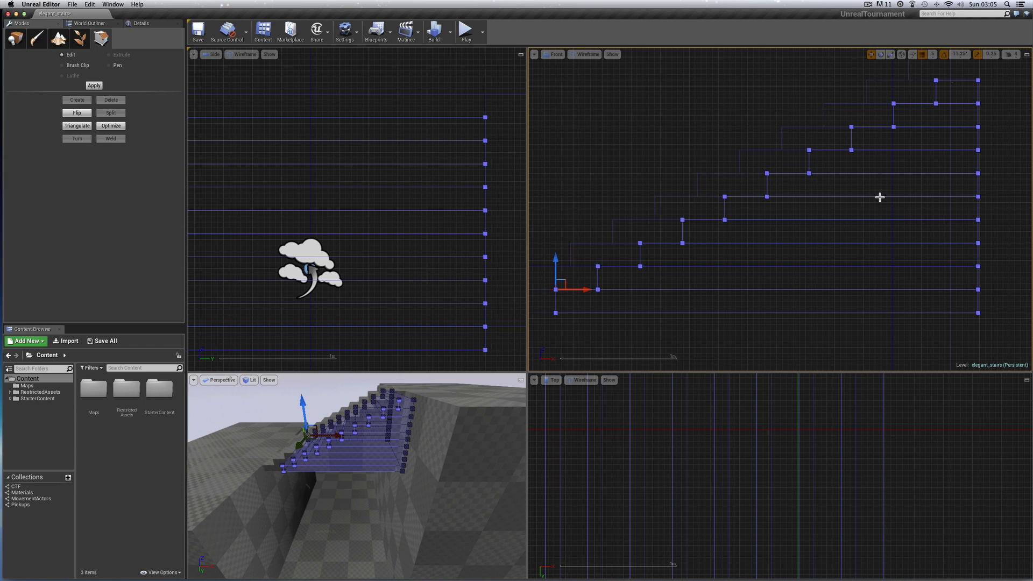
{"action": "scroll", "coordinate": [709, 297], "scroll_direction": "left", "scroll_amount": 2}
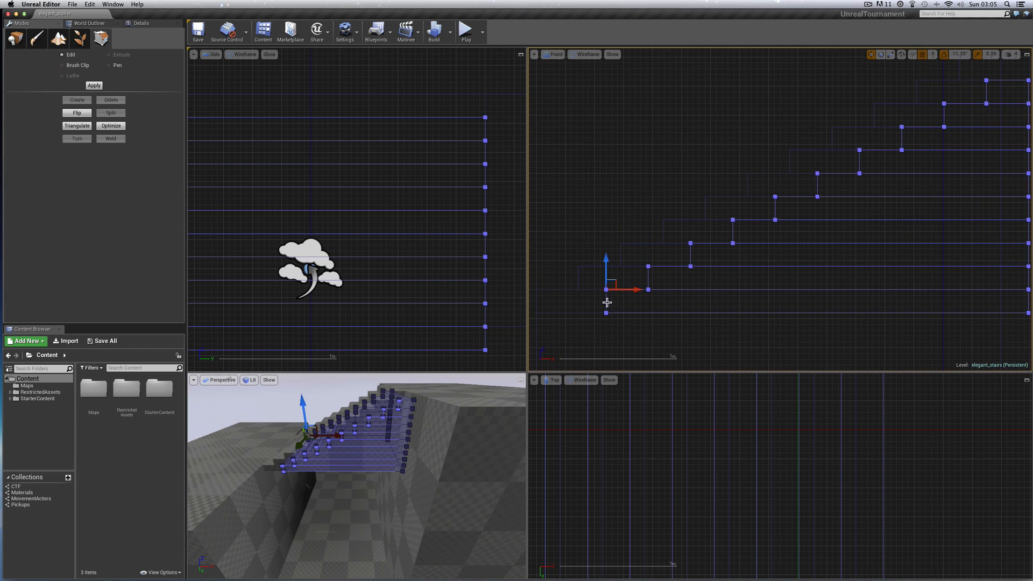
{"action": "left_click", "coordinate": [23, 45]}
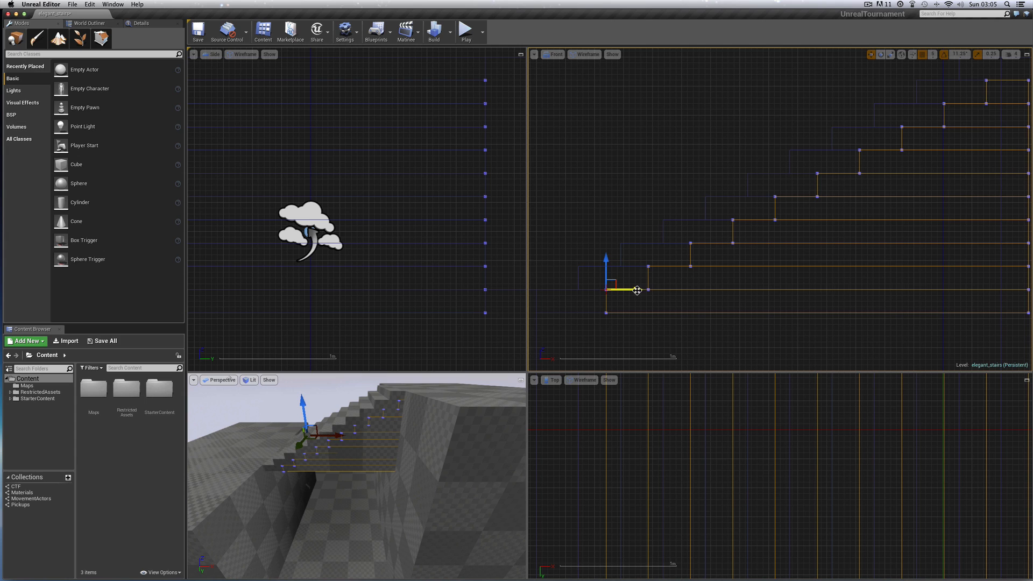
{"action": "left_click_drag", "start_coordinate": [634, 291], "coordinate": [632, 290]}
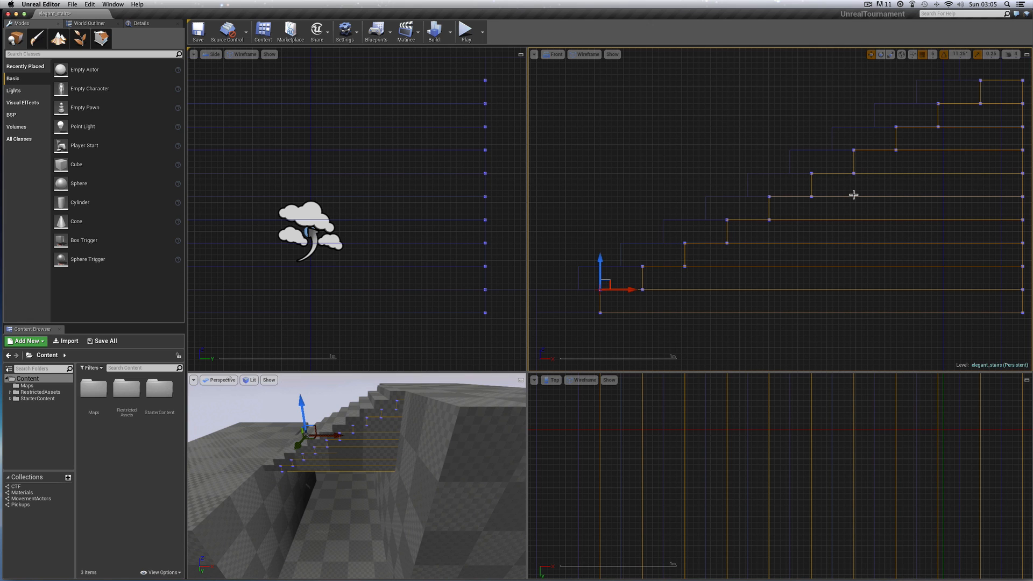
Set the duplicated staircase's X scale to 0.97 after trying 0.99.
{"action": "scroll", "coordinate": [854, 195], "scroll_direction": "left", "scroll_amount": 3}
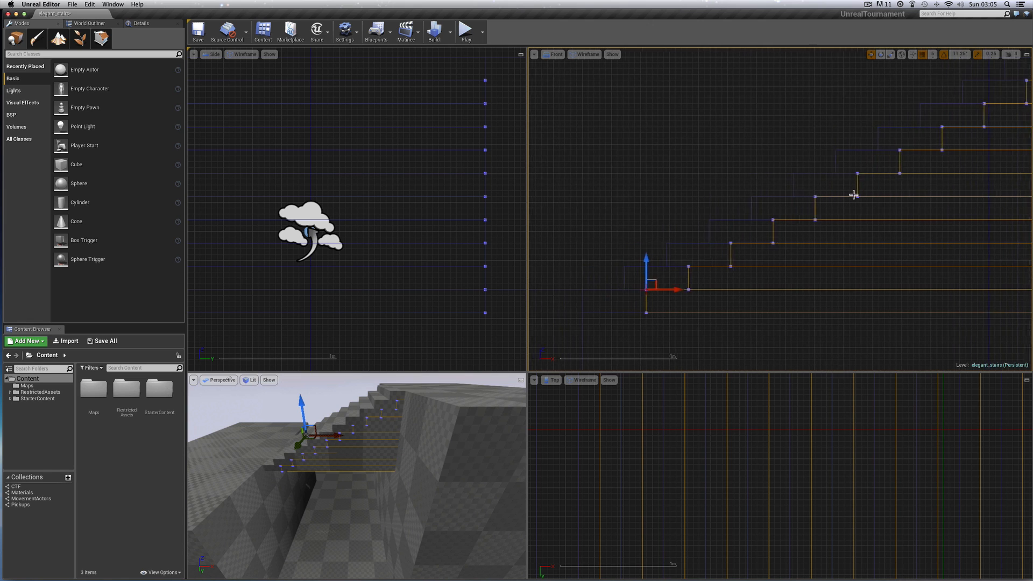
{"action": "scroll", "coordinate": [853, 195], "scroll_direction": "right", "scroll_amount": 4}
{"action": "scroll", "coordinate": [853, 194], "scroll_direction": "left", "scroll_amount": 1}
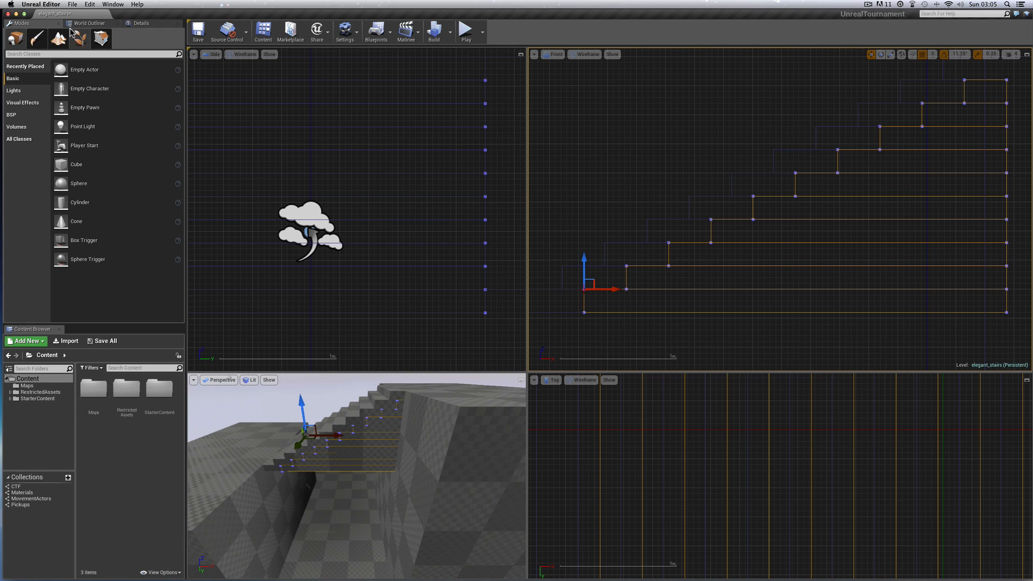
{"action": "left_click", "coordinate": [141, 23]}
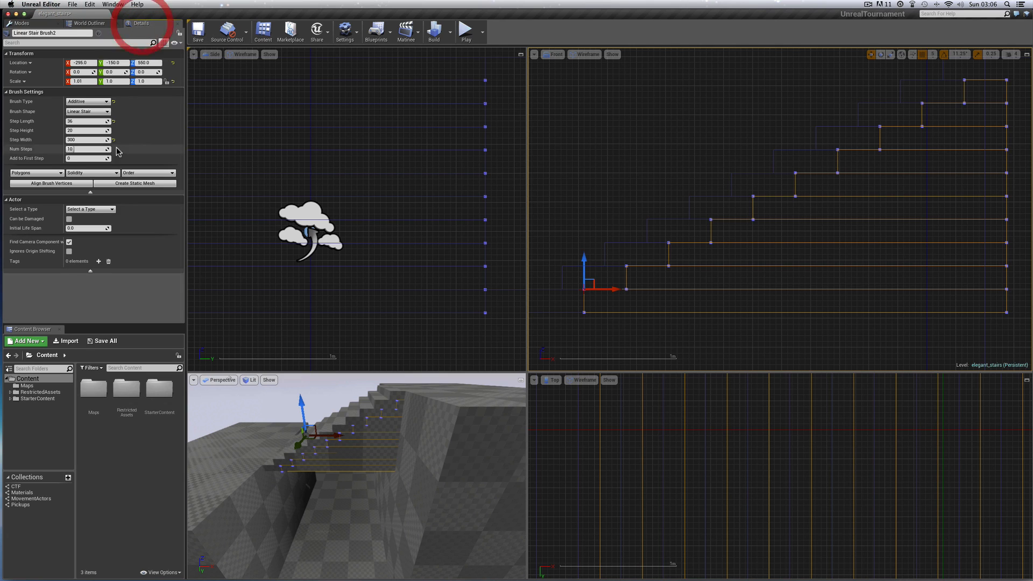
{"action": "left_click", "coordinate": [84, 81]}
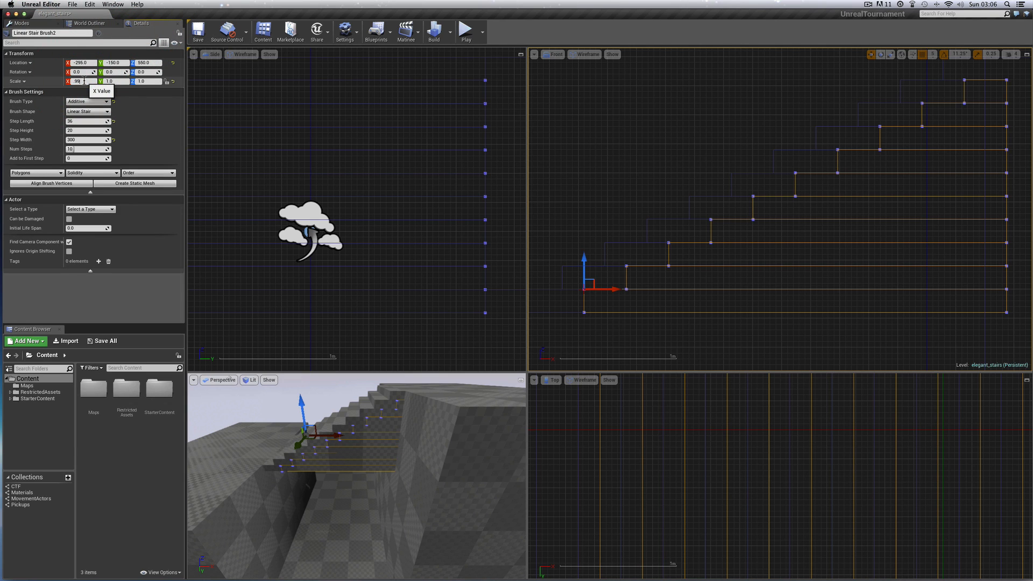
{"action": "type", "text": "0.99"}
{"action": "key", "text": "Return"}
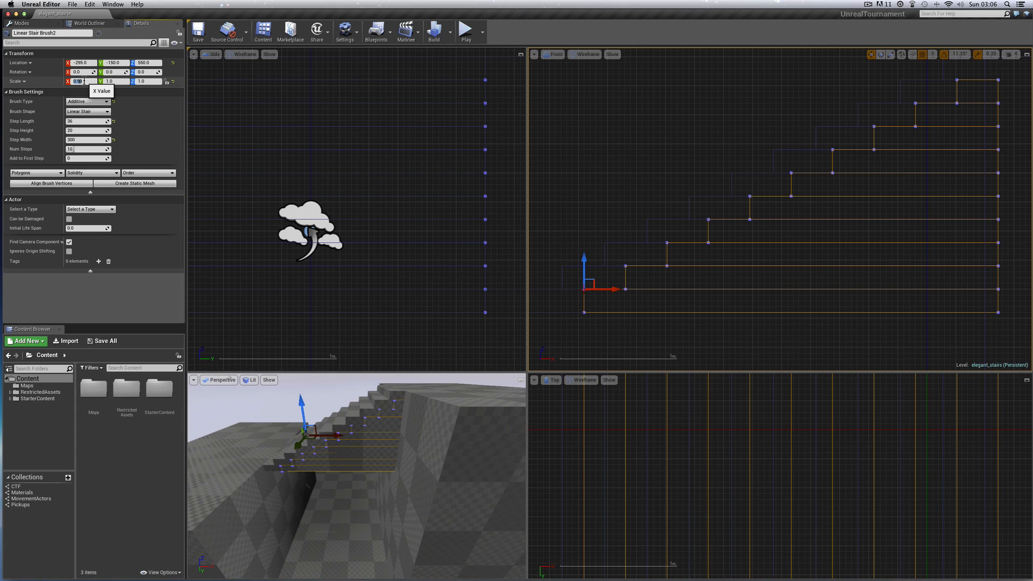
{"action": "left_click", "coordinate": [84, 81]}
{"action": "key", "text": "Return"}
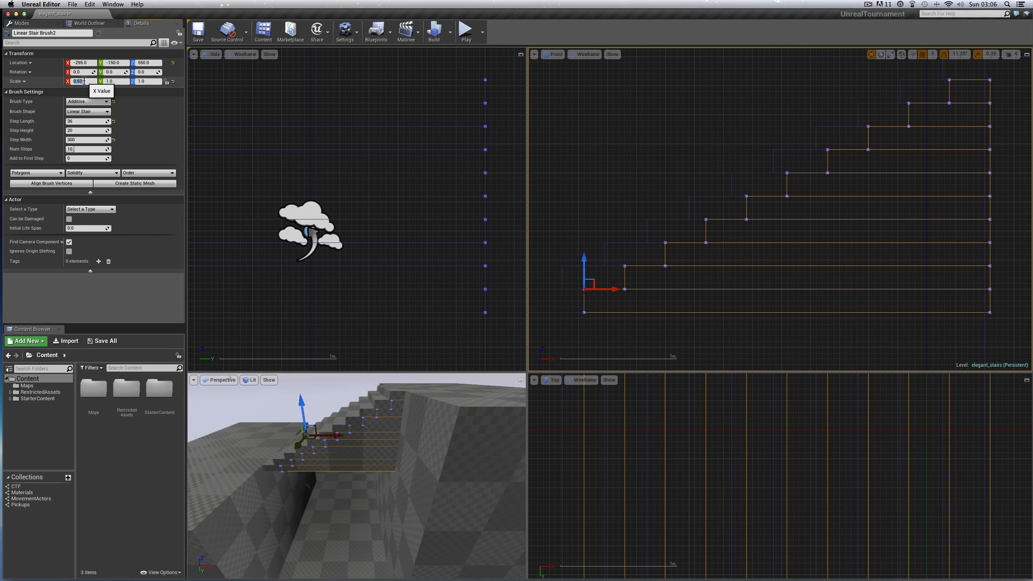
Try an X scale of 0.96 on the duplicated staircase and inspect how its tall end meets the neighbouring box.
{"action": "left_click", "coordinate": [84, 81]}
{"action": "scroll", "coordinate": [944, 236], "scroll_direction": "right", "scroll_amount": 5}
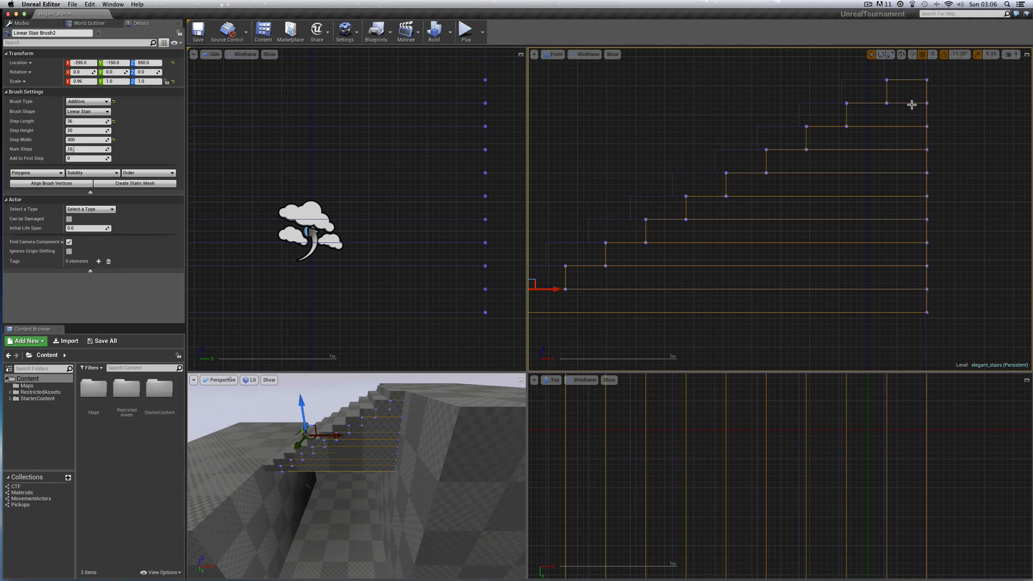
{"action": "left_click", "coordinate": [925, 329]}
{"action": "right_click_drag", "start_coordinate": [951, 308], "coordinate": [950, 367]}
{"action": "left_click", "coordinate": [925, 145]}
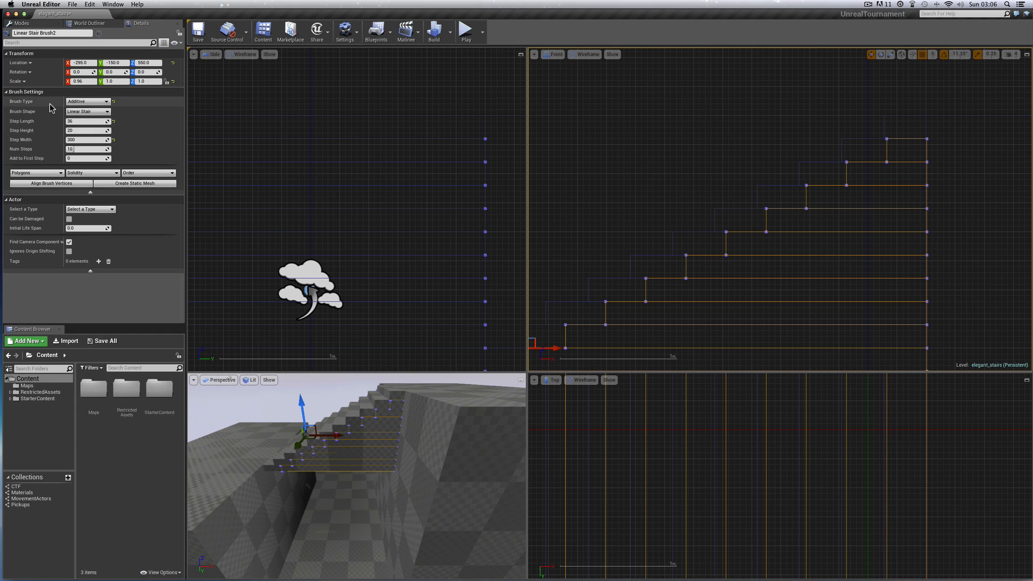
Refine the duplicated staircase's X scale to 0.958, compare its tall end with the adjoining box's edge, and reselect the staircase.
{"action": "left_click", "coordinate": [81, 81]}
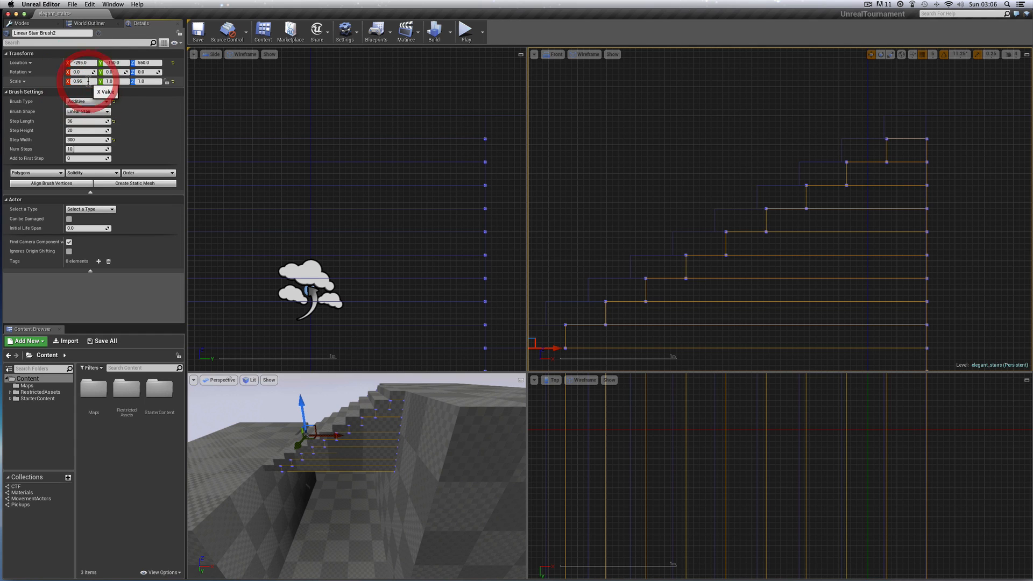
{"action": "type", "text": "0.95"}
{"action": "key", "text": "Return"}
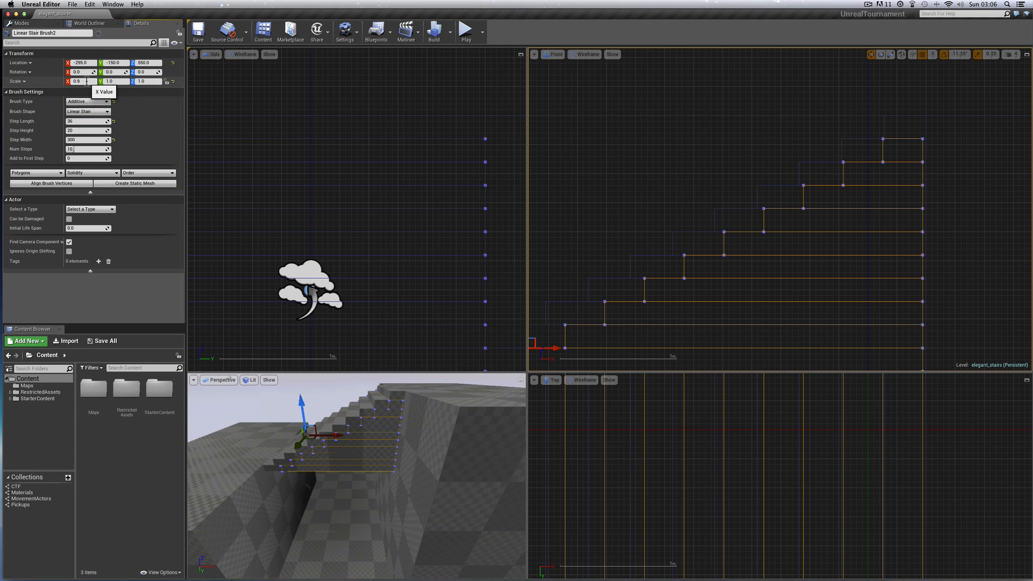
{"action": "key", "text": "Return"}
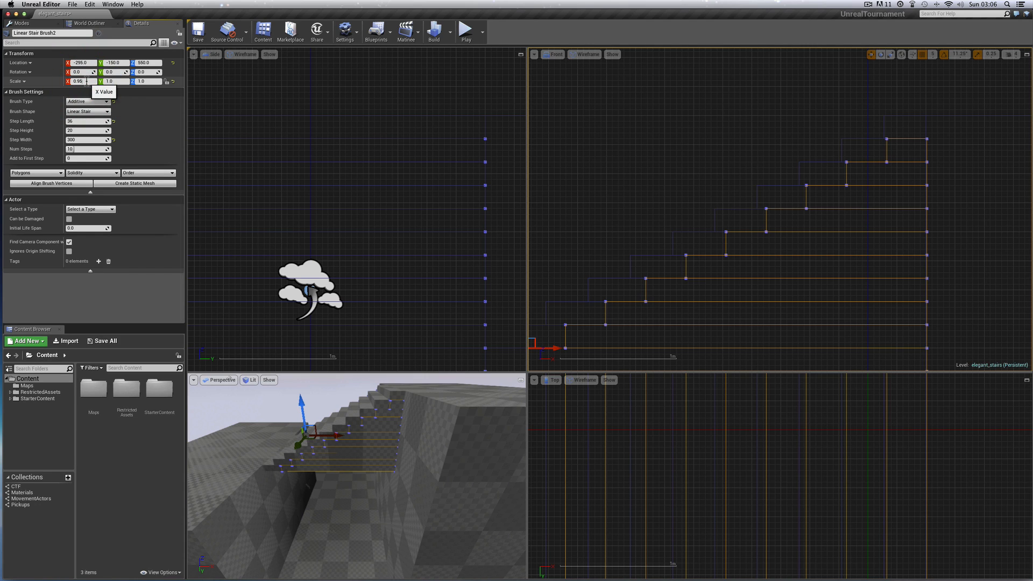
{"action": "key", "text": "Return"}
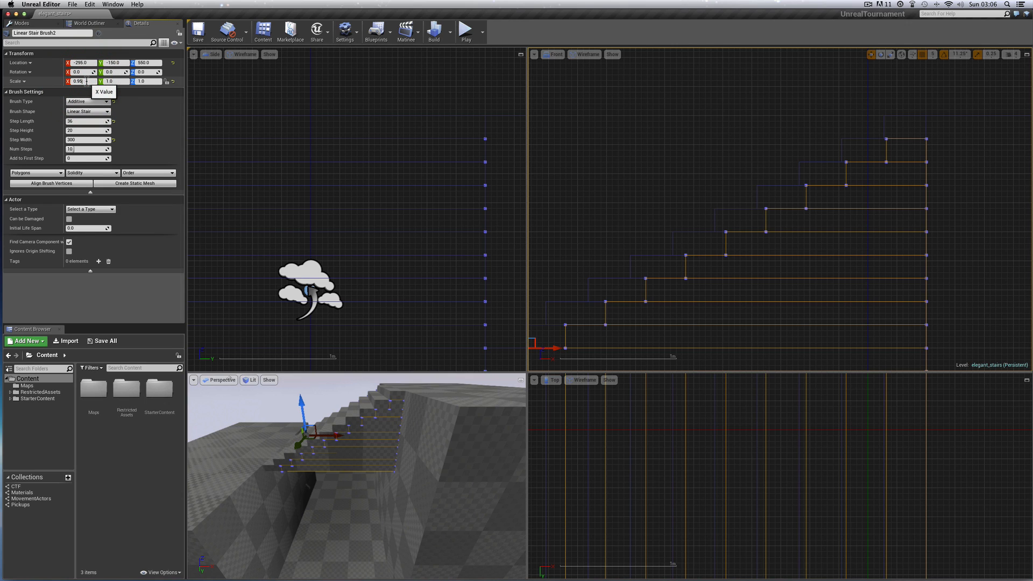
{"action": "key", "text": "Return"}
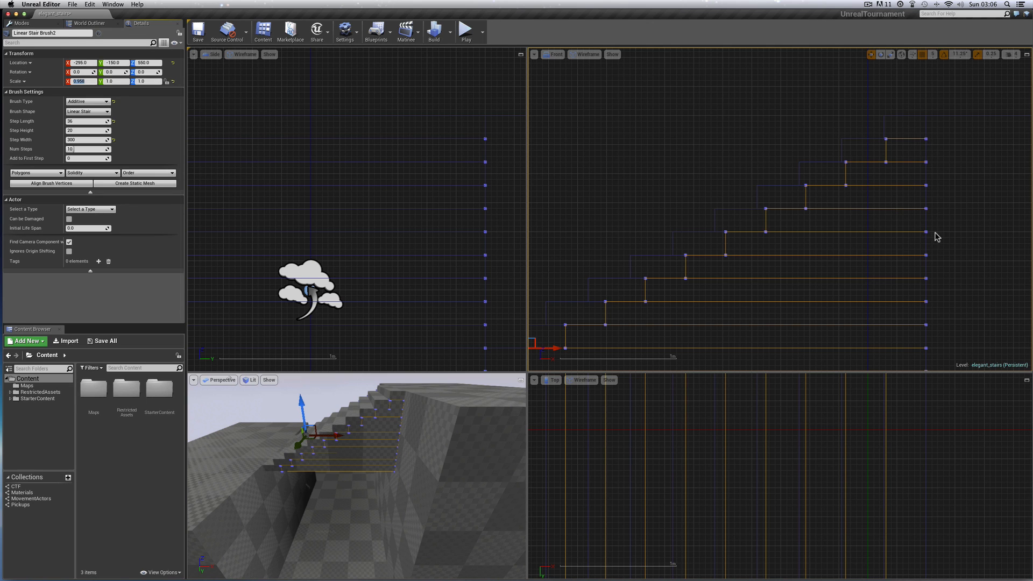
{"action": "right_click_drag", "start_coordinate": [937, 237], "coordinate": [931, 279]}
{"action": "left_click", "coordinate": [925, 347]}
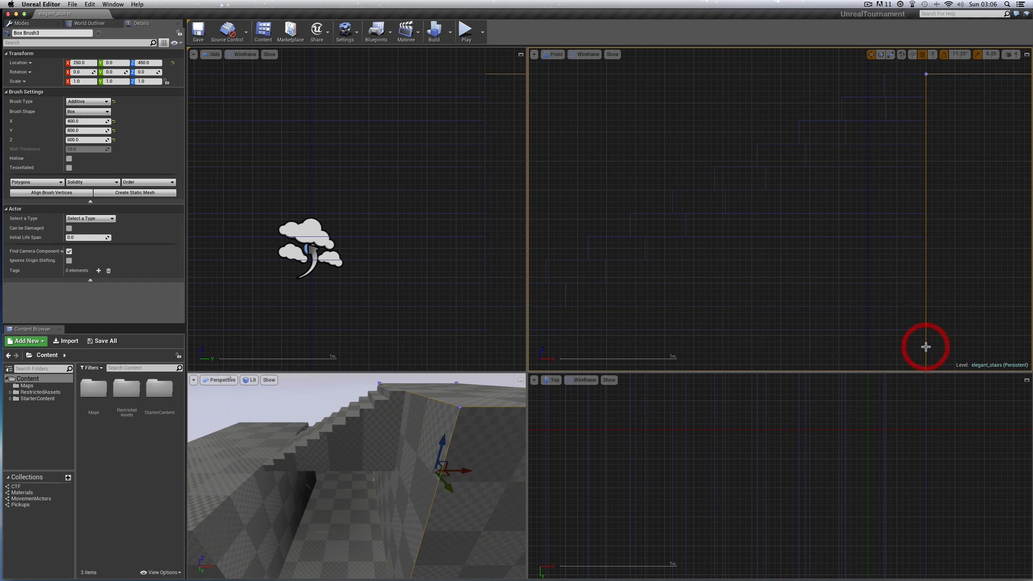
{"action": "left_click", "coordinate": [917, 120]}
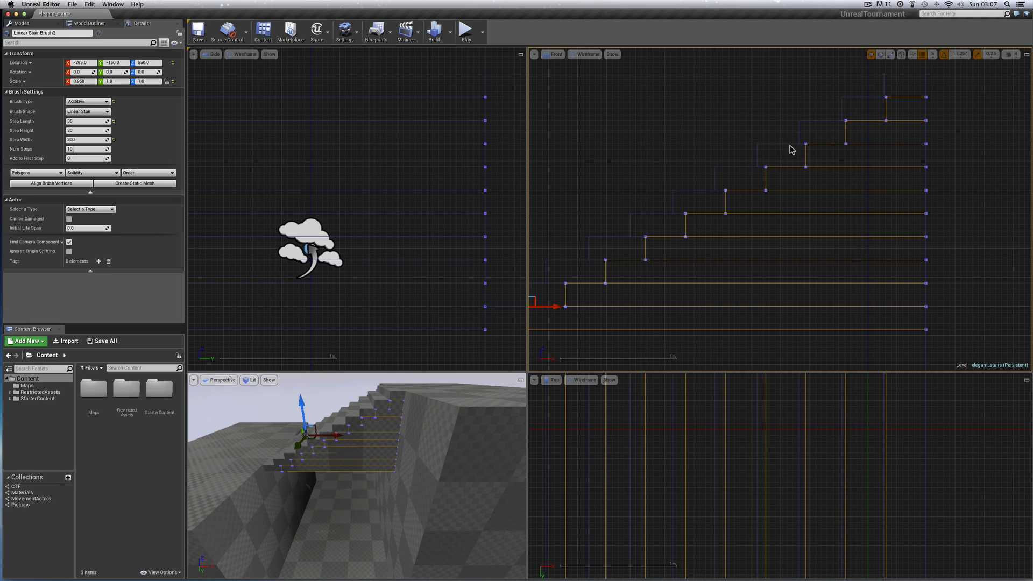
{"action": "key", "text": "f"}
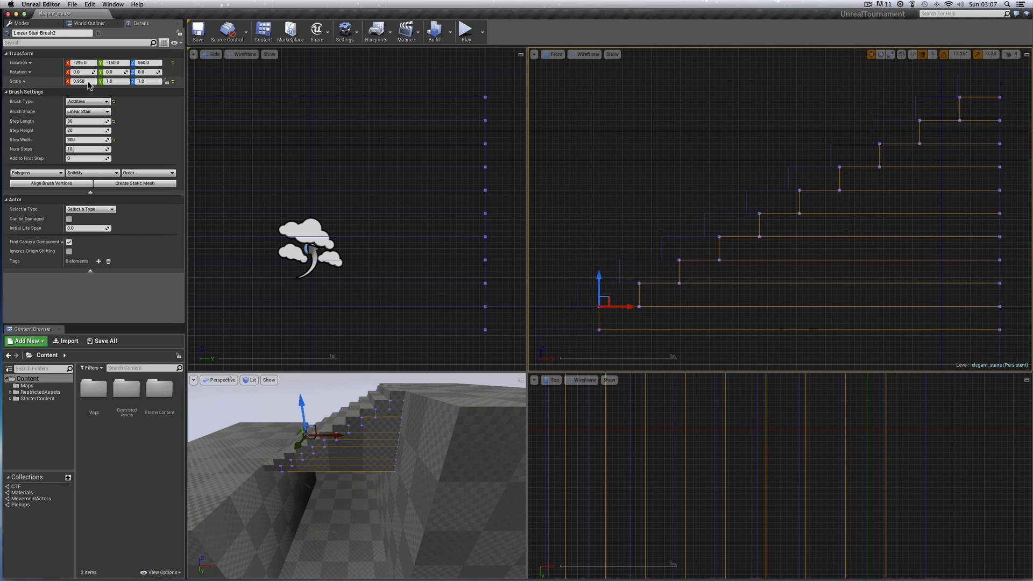
Enter Geometry Editing and select the second riser's vertices in the Front view, checking the selection in Perspective.
{"action": "left_click", "coordinate": [20, 23]}
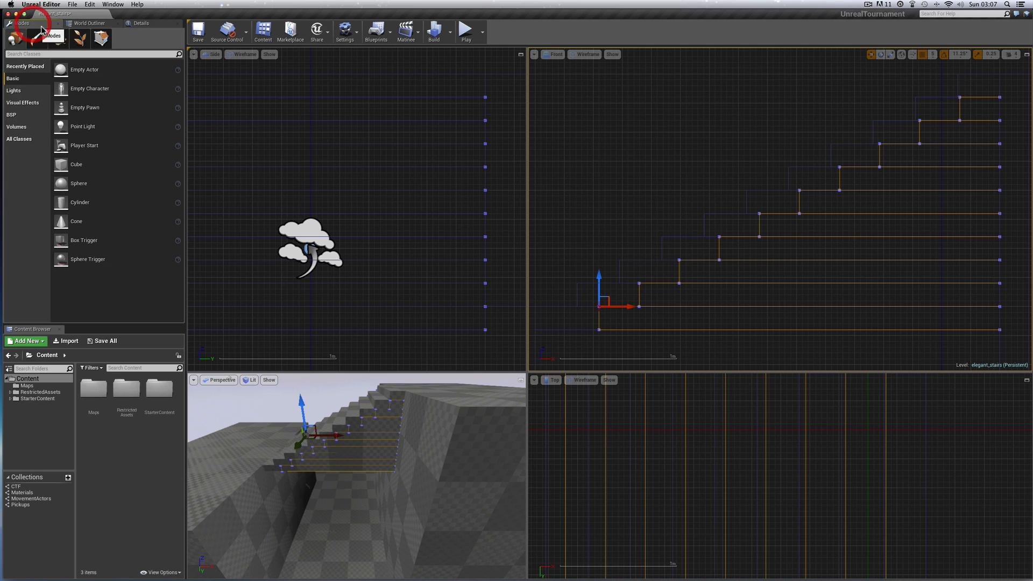
{"action": "left_click", "coordinate": [98, 39]}
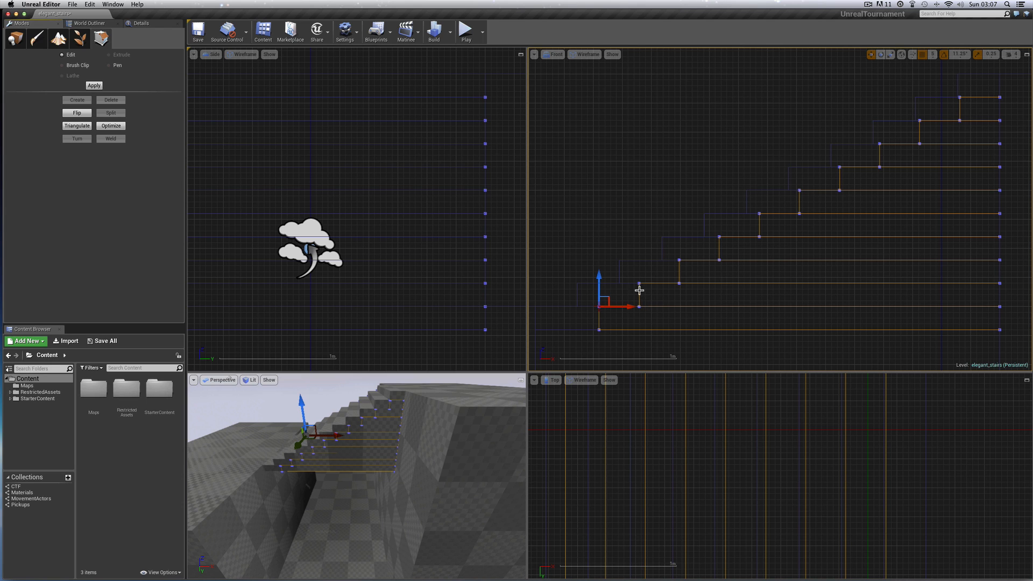
{"action": "right_click_drag", "start_coordinate": [638, 291], "coordinate": [633, 291]}
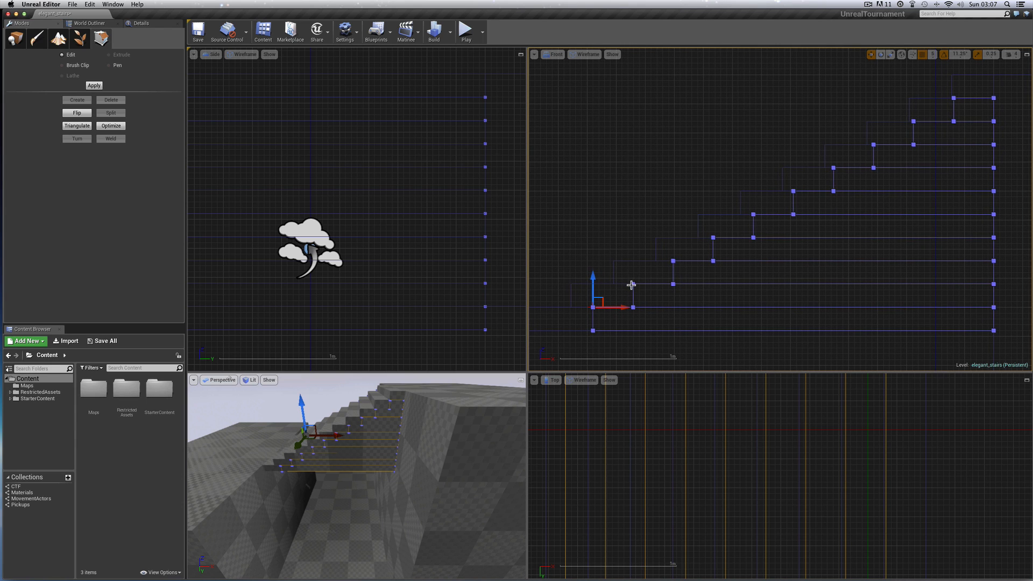
{"action": "left_click_drag", "start_coordinate": [628, 280], "coordinate": [636, 312], "text": "ctrl+alt"}
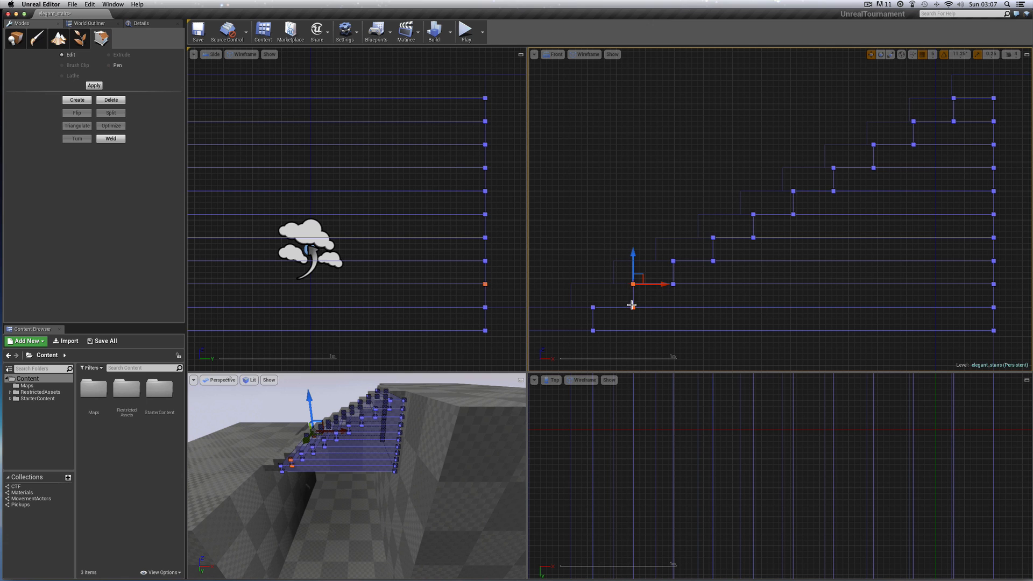
{"action": "middle_click_drag", "start_coordinate": [450, 444], "coordinate": [346, 442]}
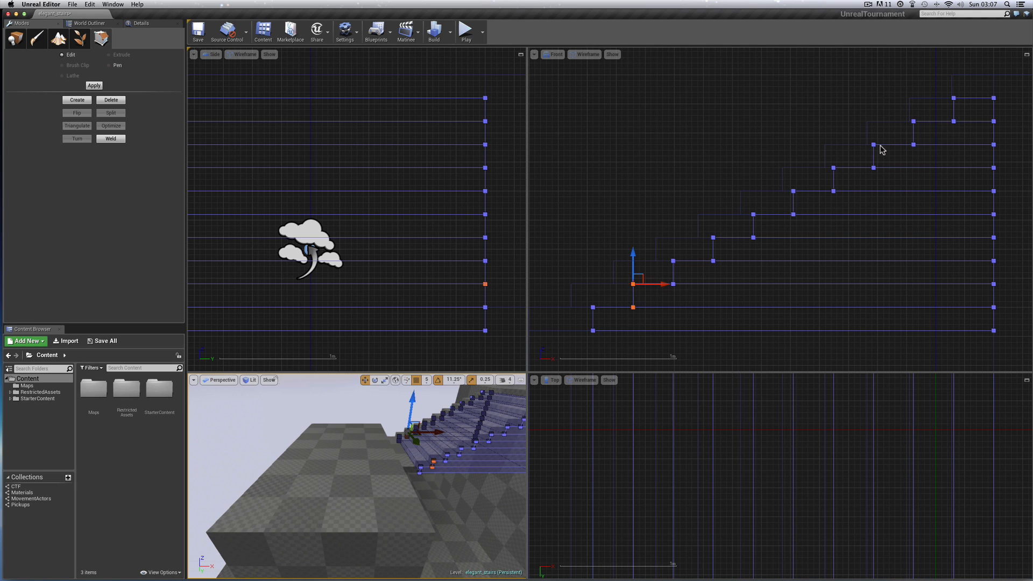
Reduce the position grid snap to 1, reselect the second riser's vertices, and shift them slightly inward along the X axis.
{"action": "left_click", "coordinate": [663, 285]}
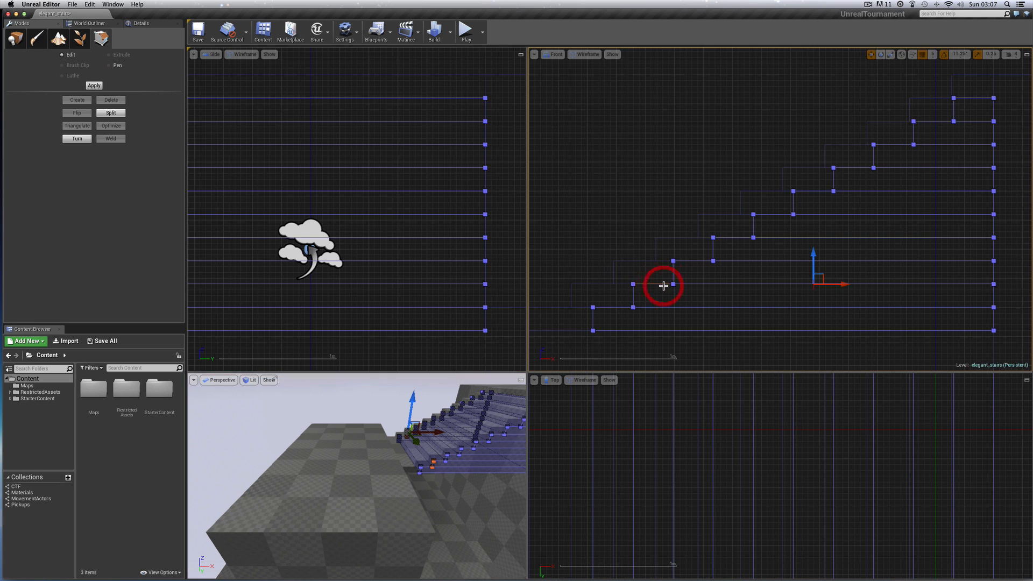
{"action": "left_click", "coordinate": [932, 55]}
{"action": "left_click", "coordinate": [935, 71]}
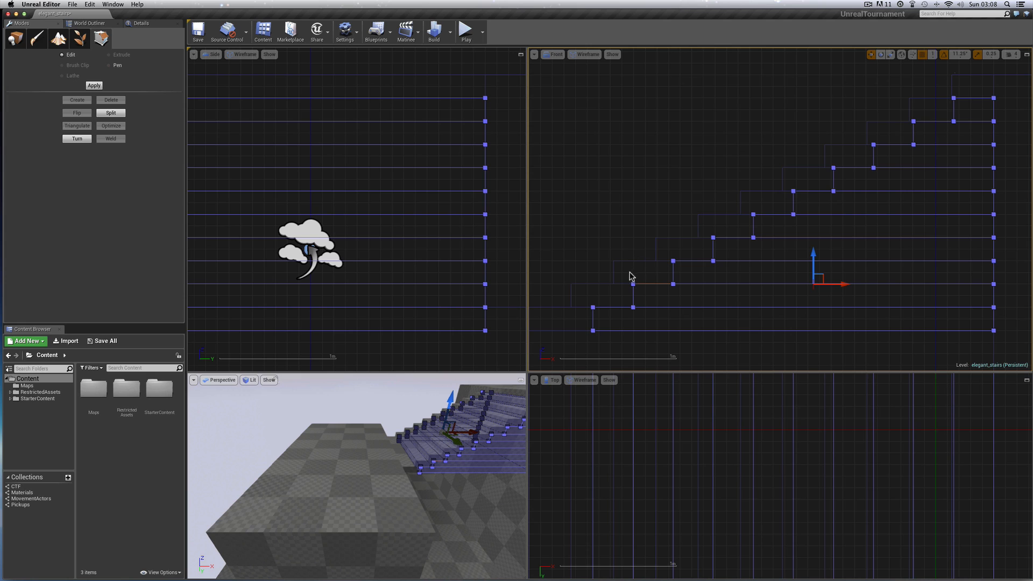
{"action": "left_click_drag", "start_coordinate": [628, 281], "coordinate": [666, 285]}
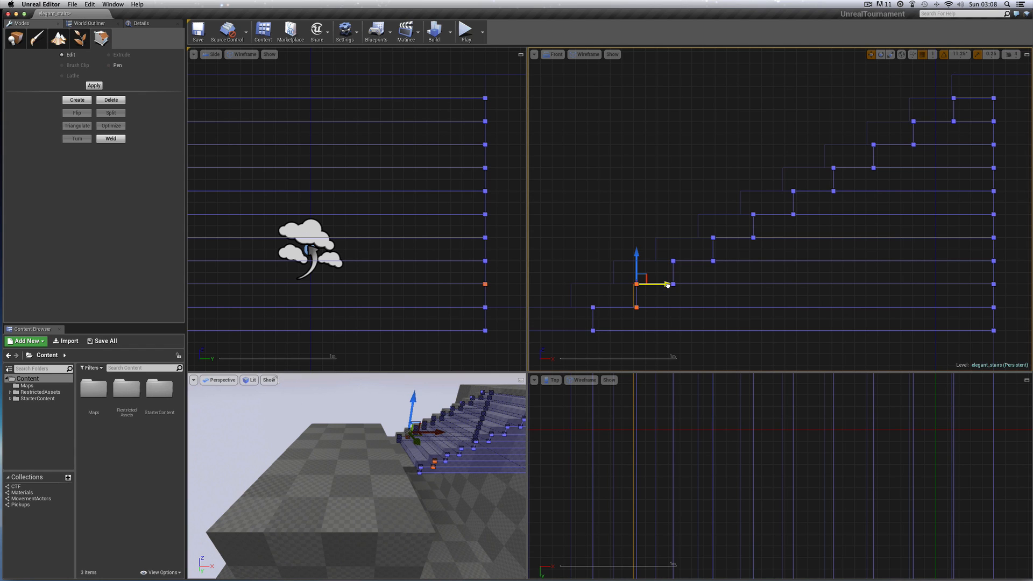
{"action": "left_click_drag", "start_coordinate": [667, 285], "coordinate": [667, 285]}
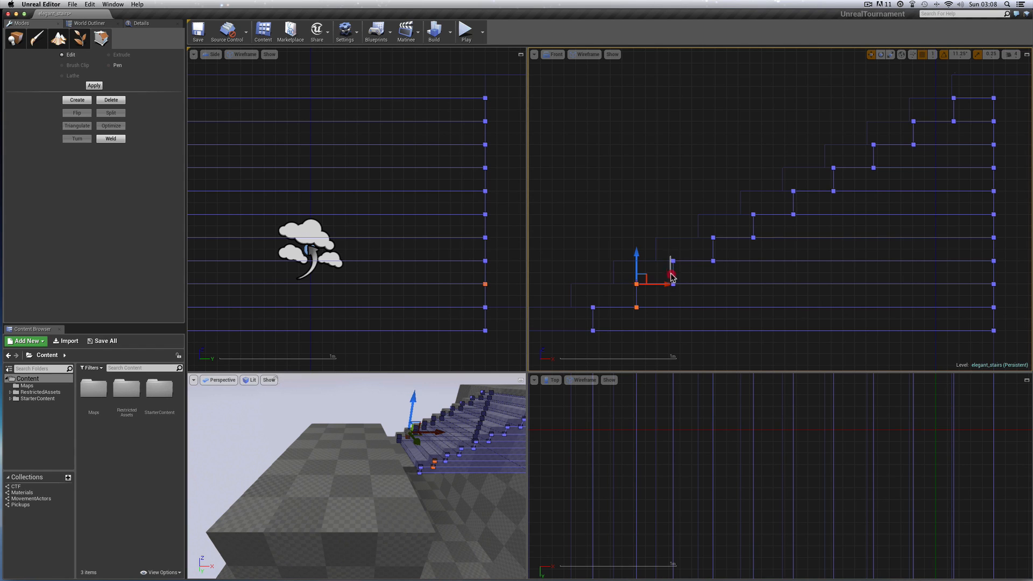
Select the third riser's vertices and shift them inward along the X axis, slightly farther than the second riser.
{"action": "left_click", "coordinate": [672, 277]}
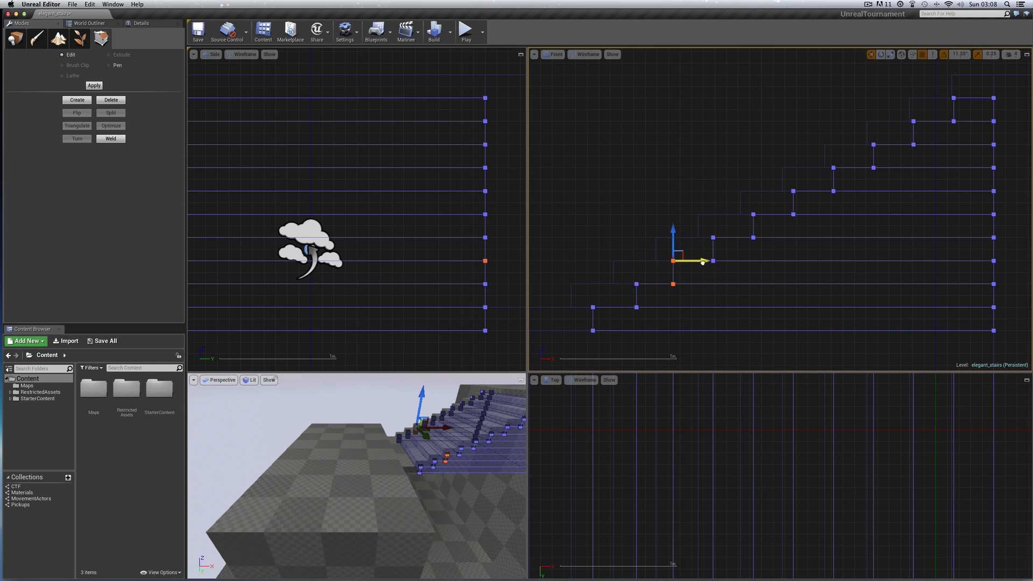
{"action": "left_click_drag", "start_coordinate": [701, 262], "coordinate": [709, 262]}
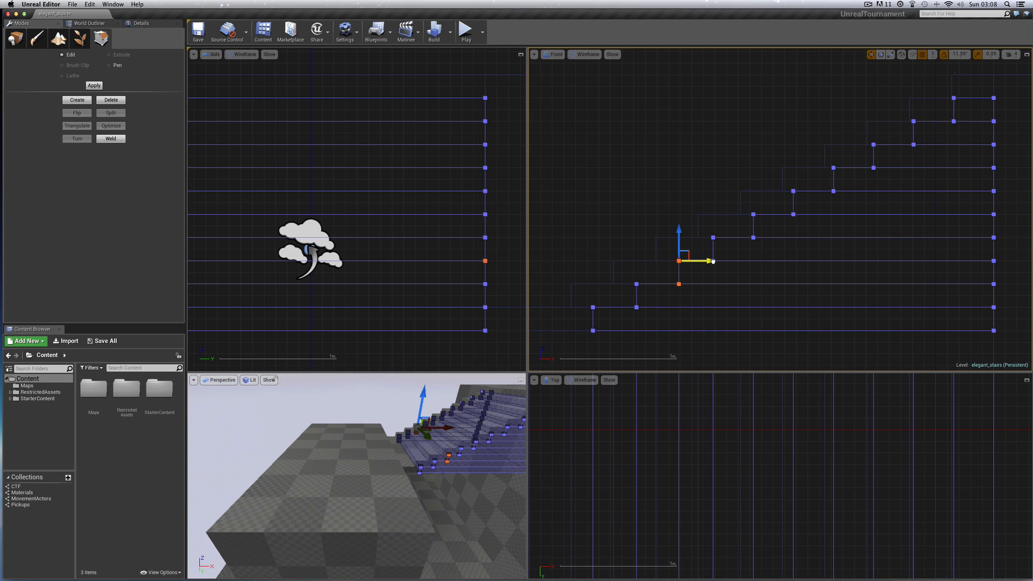
{"action": "left_click_drag", "start_coordinate": [714, 261], "coordinate": [721, 261]}
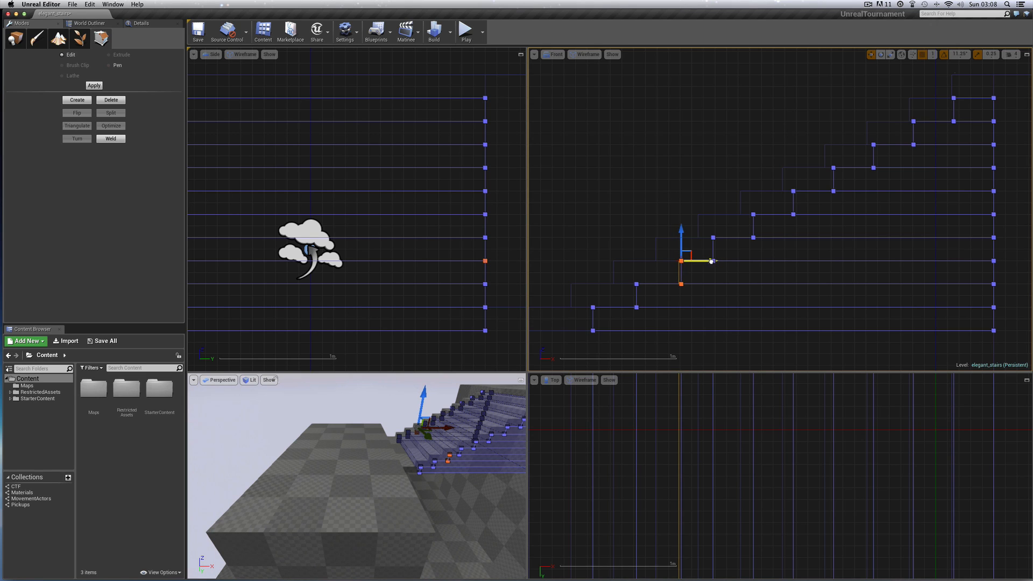
{"action": "left_click_drag", "start_coordinate": [709, 261], "coordinate": [709, 261]}
{"action": "left_click_drag", "start_coordinate": [707, 262], "coordinate": [717, 263]}
Select both ends of the fourth riser and shift its vertices inward along the X axis.
{"action": "left_click_drag", "start_coordinate": [709, 237], "coordinate": [717, 269], "text": "ctrl+alt"}
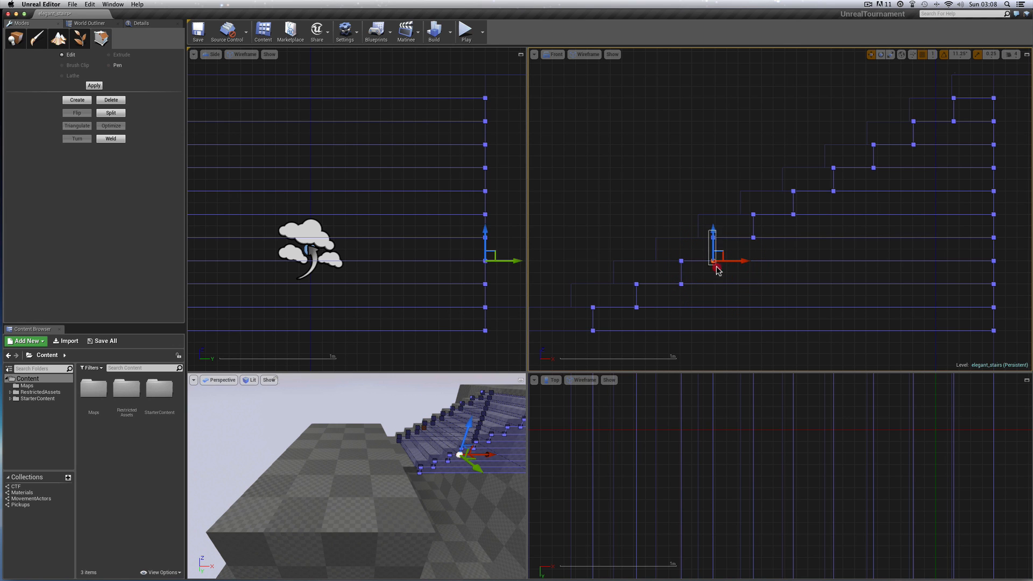
{"action": "left_click", "coordinate": [717, 269]}
{"action": "scroll", "coordinate": [780, 284], "scroll_direction": "up", "scroll_amount": 2}
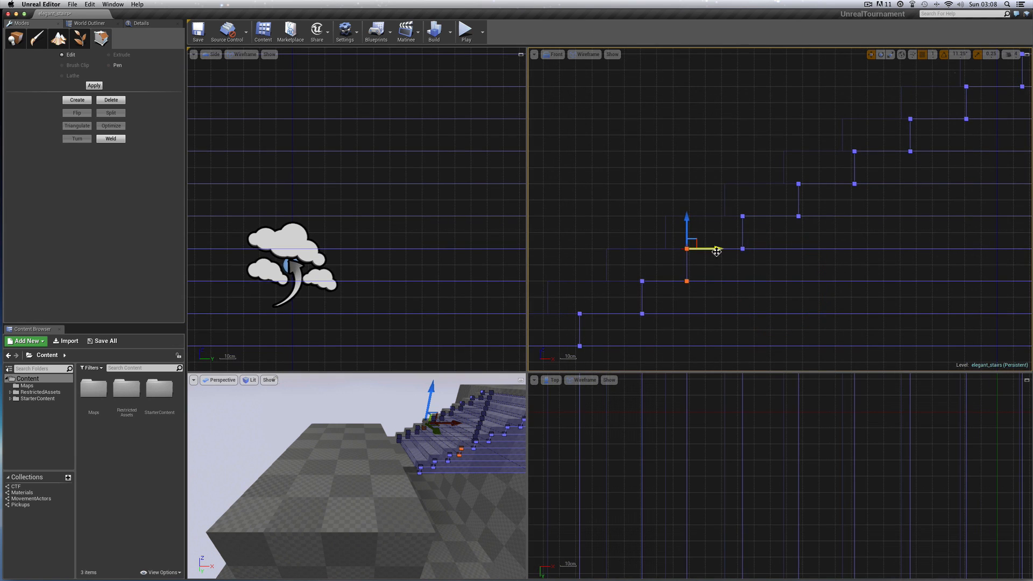
{"action": "left_click_drag", "start_coordinate": [717, 250], "coordinate": [726, 251]}
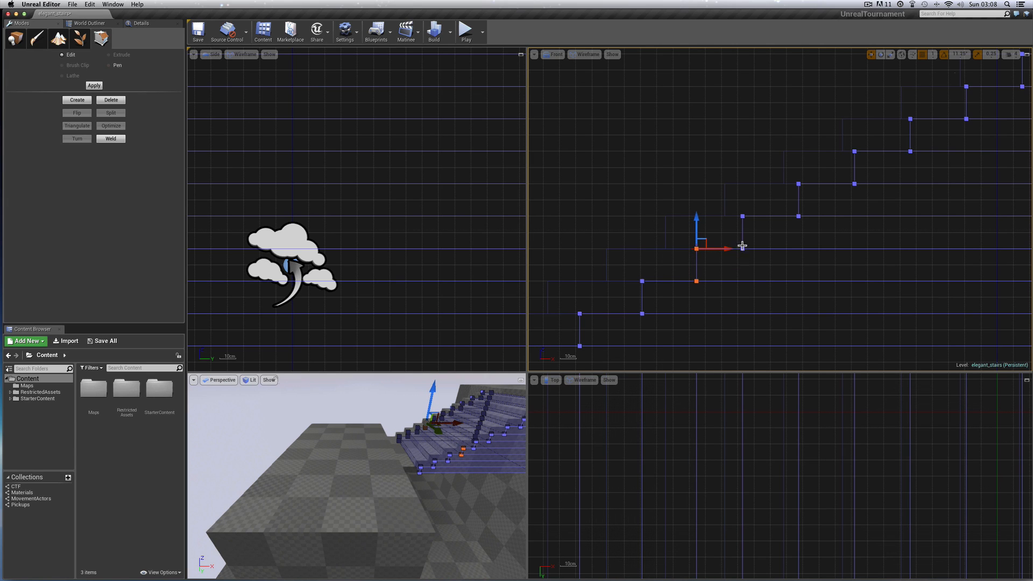
Shift the fifth and sixth risers' vertices inward along the X axis, one riser at a time, with a slightly larger offset each.
{"action": "left_click_drag", "start_coordinate": [739, 226], "coordinate": [751, 262]}
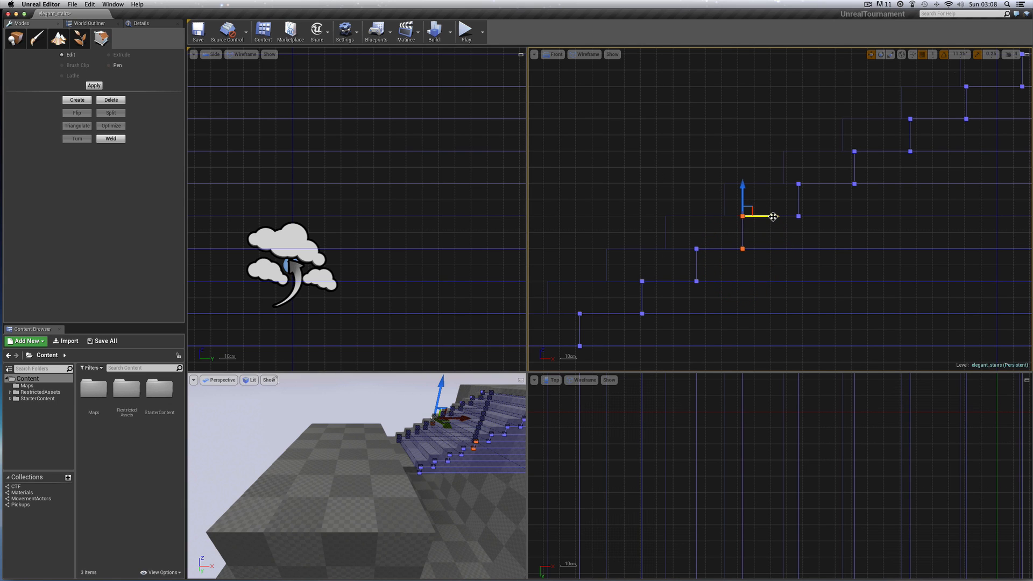
{"action": "left_click_drag", "start_coordinate": [774, 216], "coordinate": [786, 217]}
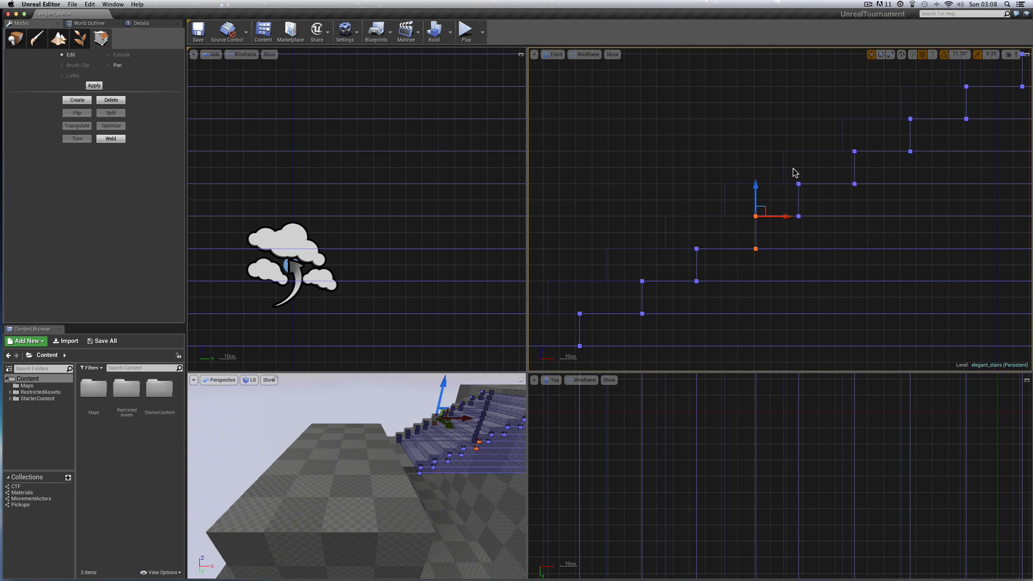
{"action": "left_click", "coordinate": [799, 213]}
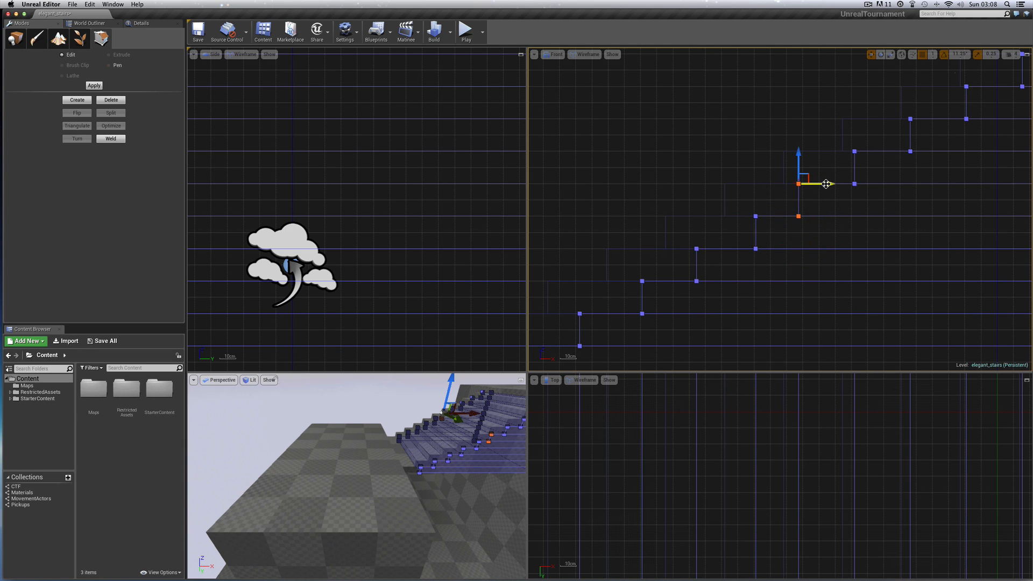
{"action": "left_click_drag", "start_coordinate": [826, 184], "coordinate": [840, 184]}
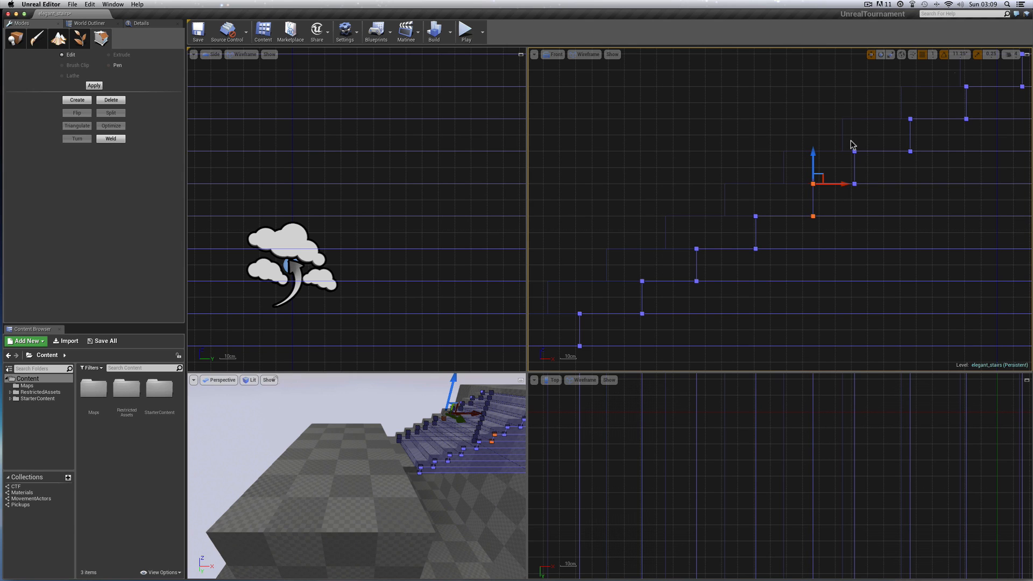
Shift the seventh and eighth risers' vertices inward along the X axis, continuing the increasing offset from riser to riser.
{"action": "left_click", "coordinate": [855, 186]}
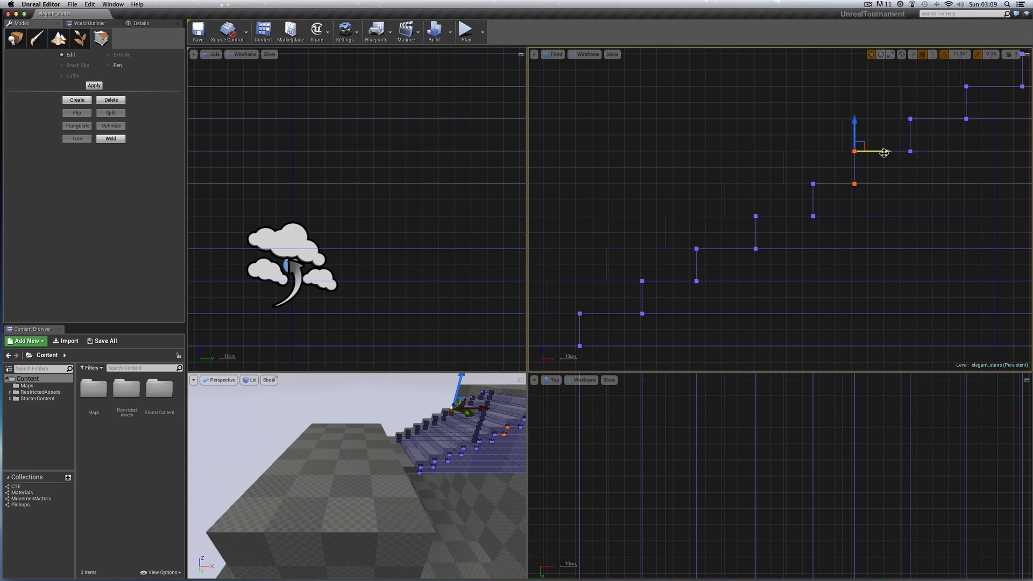
{"action": "left_click_drag", "start_coordinate": [884, 153], "coordinate": [902, 153]}
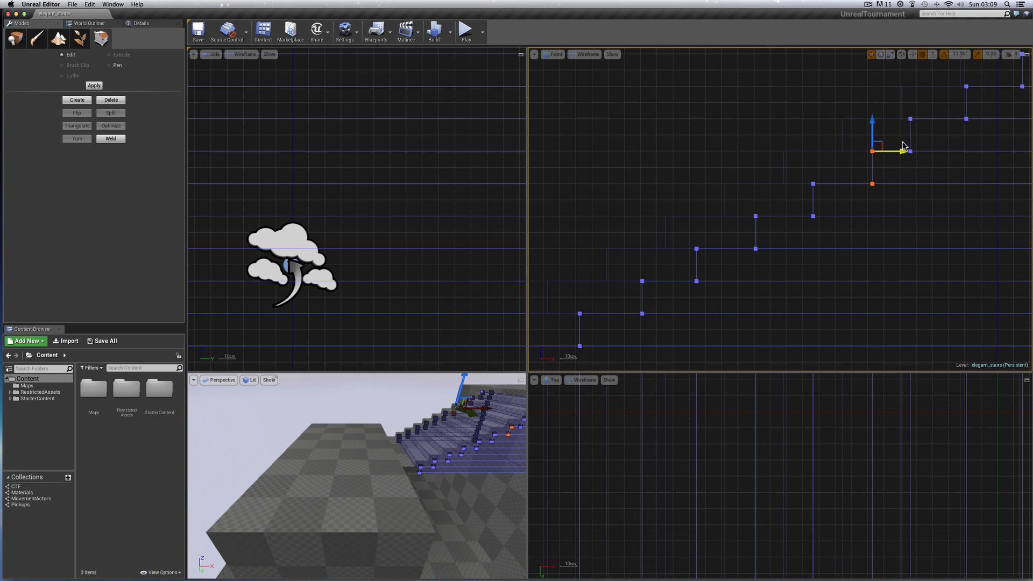
{"action": "left_click_drag", "start_coordinate": [908, 116], "coordinate": [913, 156]}
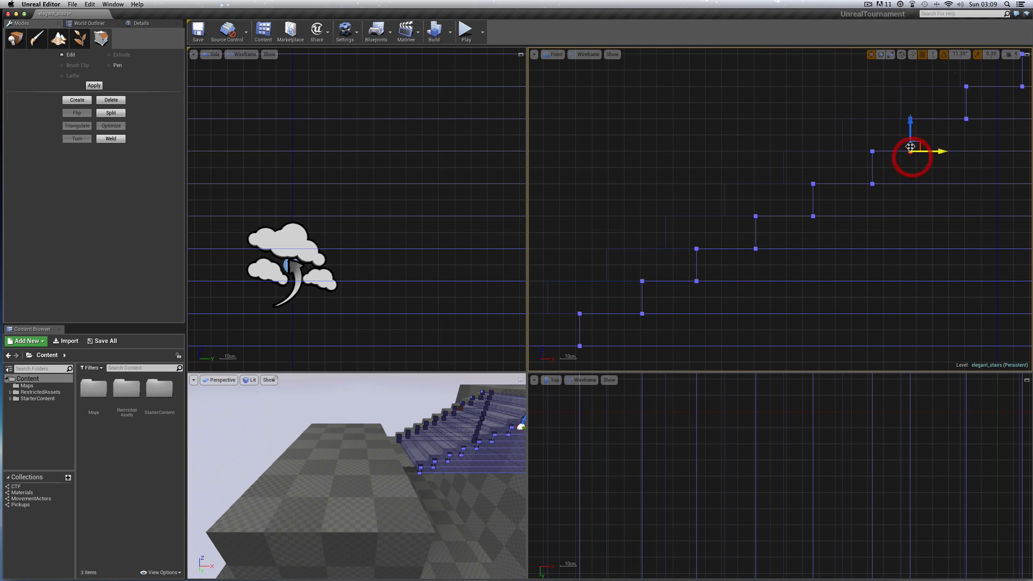
{"action": "left_click_drag", "start_coordinate": [908, 113], "coordinate": [920, 163]}
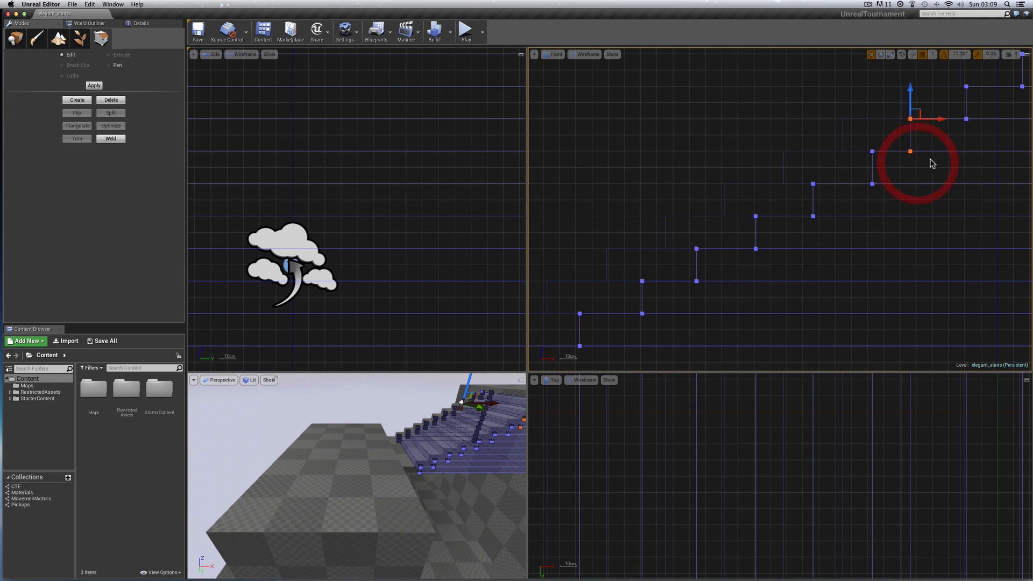
{"action": "left_click_drag", "start_coordinate": [938, 118], "coordinate": [960, 120]}
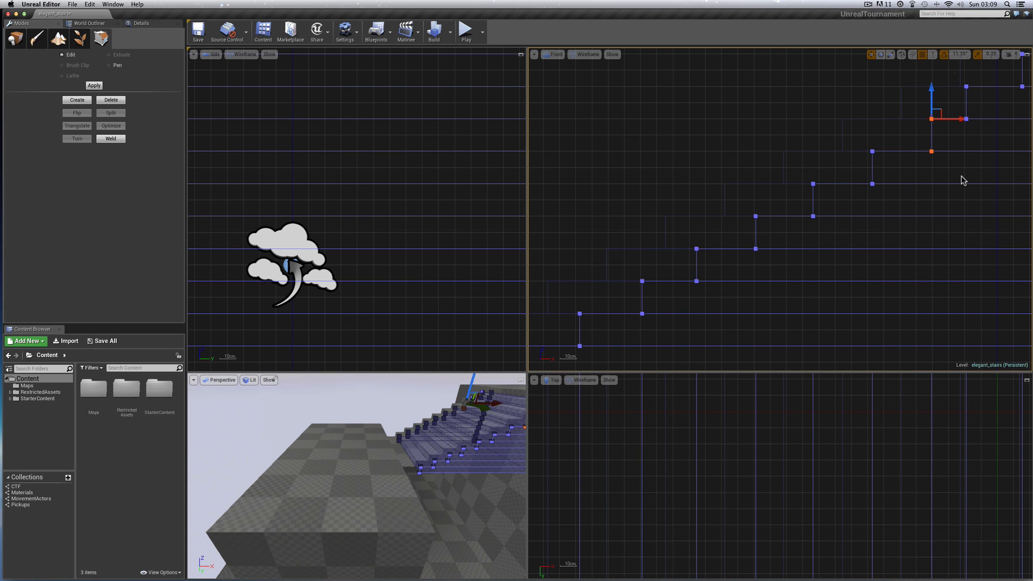
{"action": "scroll", "coordinate": [963, 180], "scroll_direction": "right", "scroll_amount": 5}
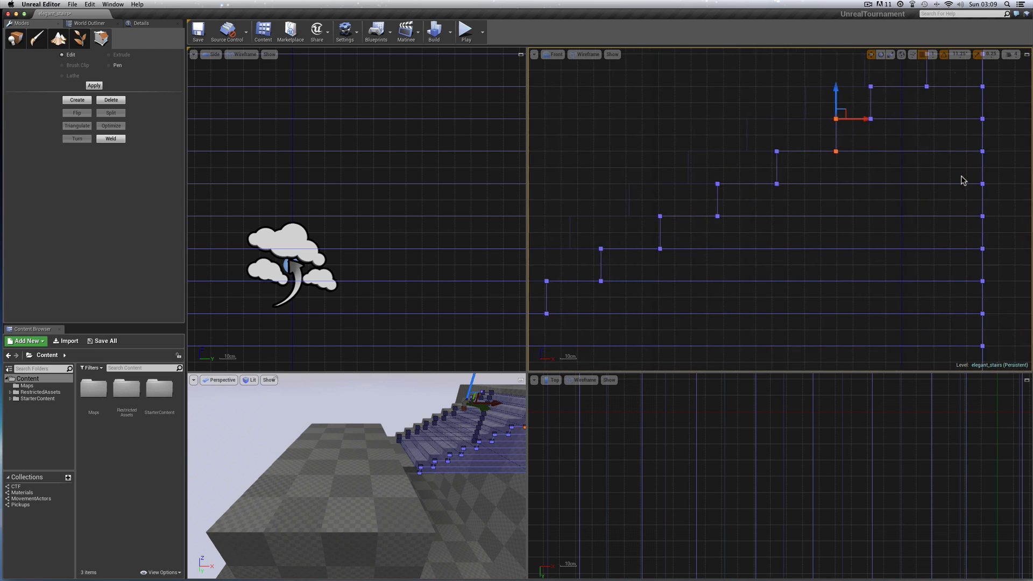
Select the ninth and tenth risers' vertices in turn and shift each riser inward along the X axis.
{"action": "scroll", "coordinate": [963, 180], "scroll_direction": "up", "scroll_amount": 1}
{"action": "scroll", "coordinate": [961, 176], "scroll_direction": "up", "scroll_amount": 1}
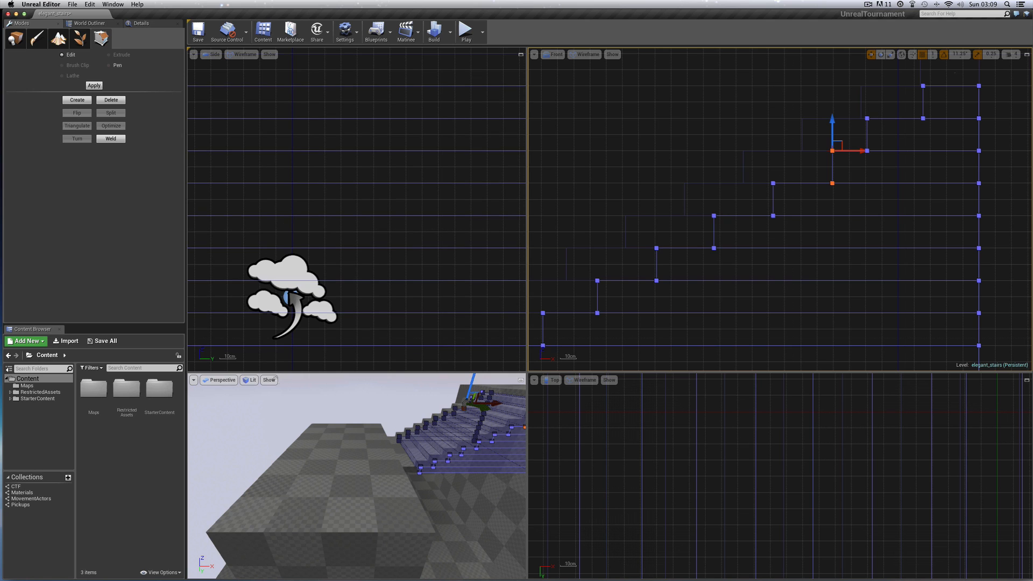
{"action": "left_click_drag", "start_coordinate": [871, 116], "coordinate": [865, 150]}
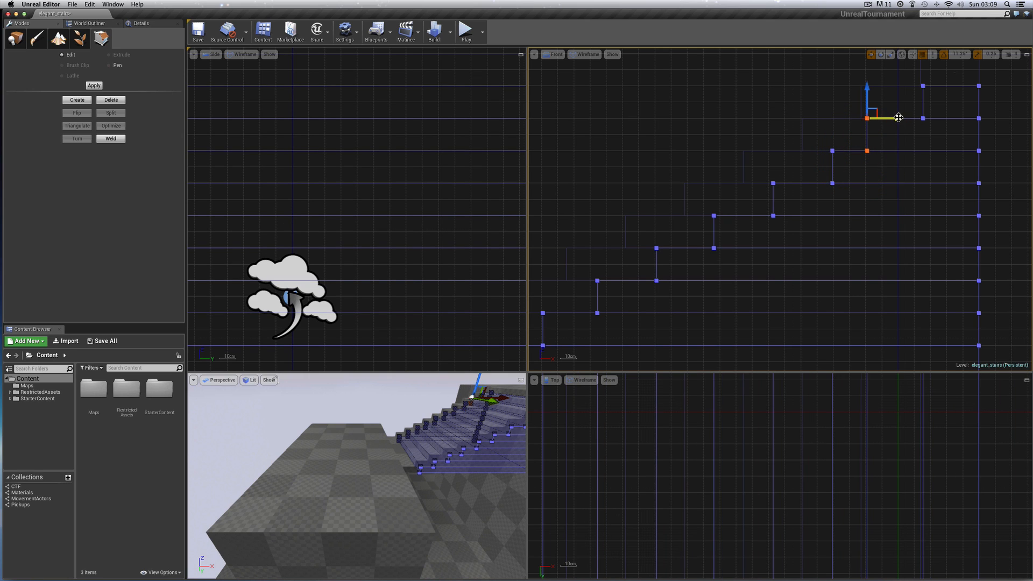
{"action": "left_click_drag", "start_coordinate": [897, 118], "coordinate": [921, 120]}
{"action": "mouse_move", "coordinate": [923, 159]}
{"action": "right_mouse_down"}
{"action": "mouse_move", "coordinate": [932, 150]}
{"action": "mouse_move", "coordinate": [929, 164]}
{"action": "right_mouse_up"}
{"action": "left_click_drag", "start_coordinate": [931, 167], "coordinate": [922, 194]}
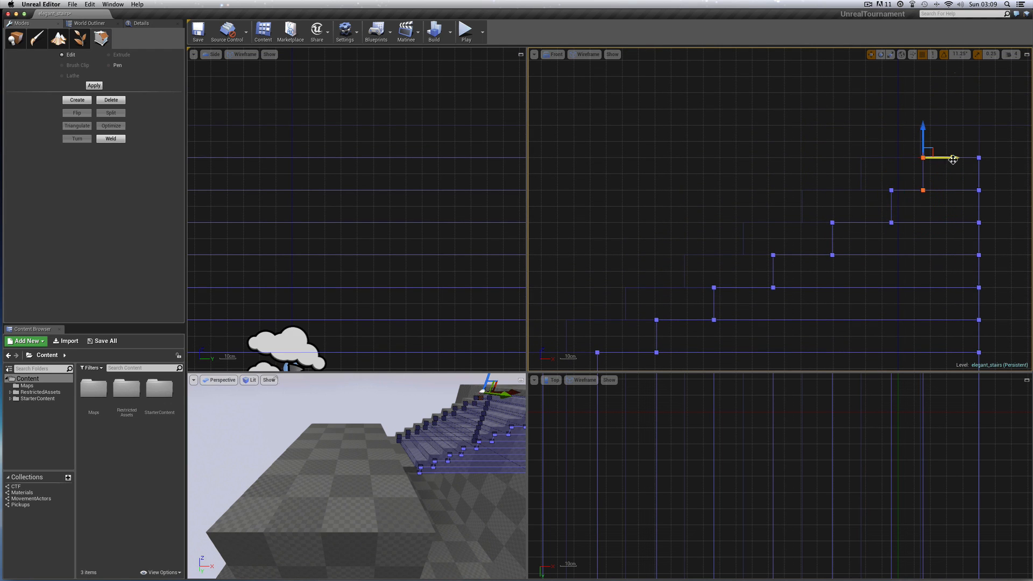
{"action": "left_click_drag", "start_coordinate": [952, 158], "coordinate": [981, 158]}
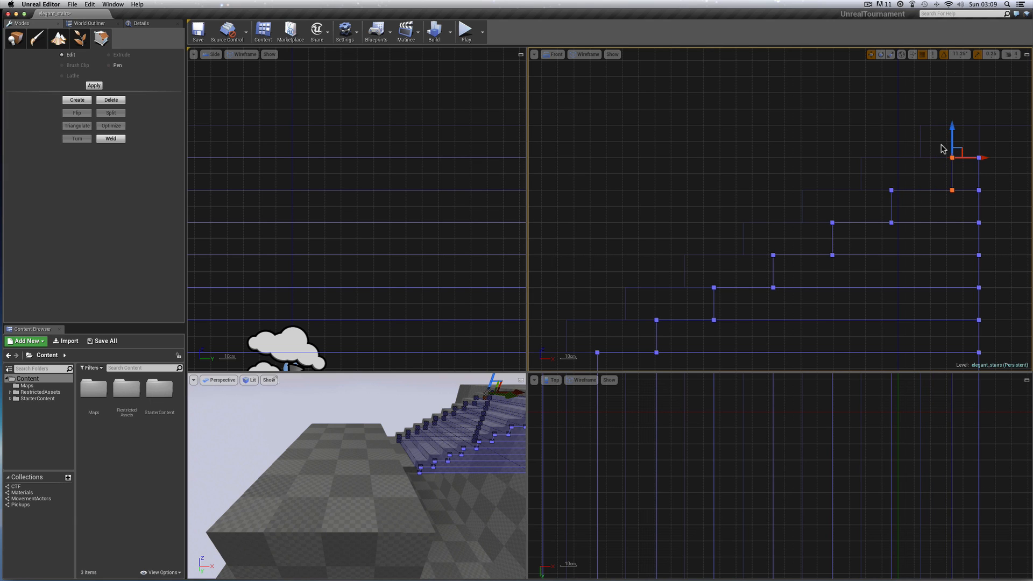
Turn off grid snapping and nudge the ninth and eighth risers' vertices slightly inward along the X axis.
{"action": "left_click", "coordinate": [924, 56]}
{"action": "left_click", "coordinate": [922, 54]}
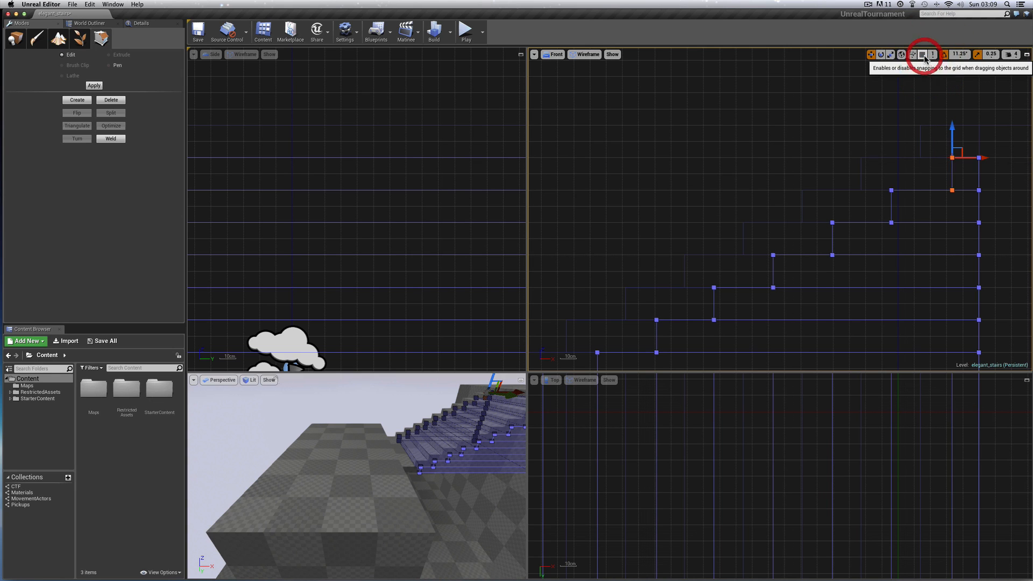
{"action": "left_click", "coordinate": [892, 220]}
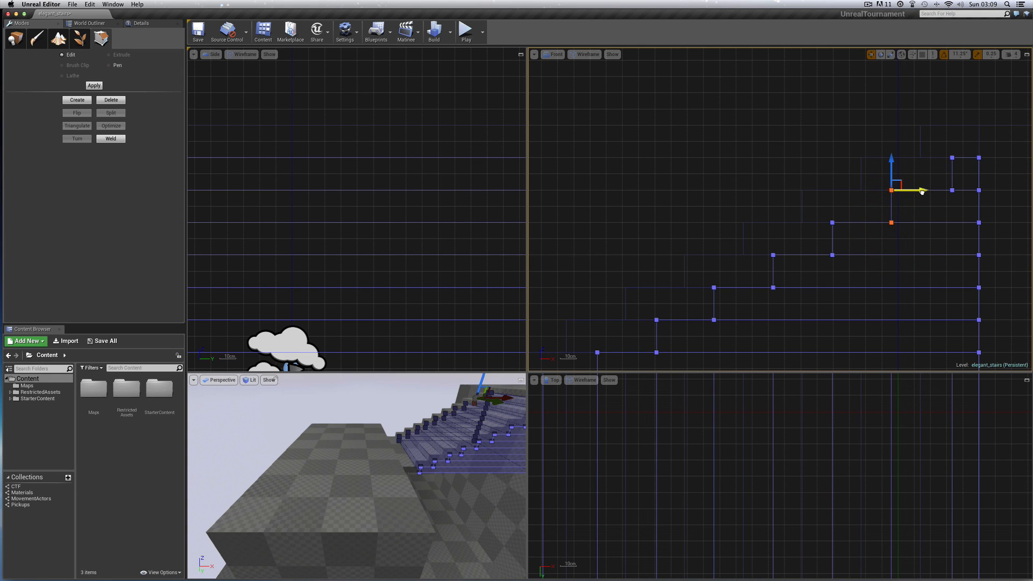
{"action": "left_click_drag", "start_coordinate": [922, 192], "coordinate": [923, 192]}
{"action": "left_click_drag", "start_coordinate": [828, 217], "coordinate": [864, 224]}
{"action": "left_click", "coordinate": [864, 224]}
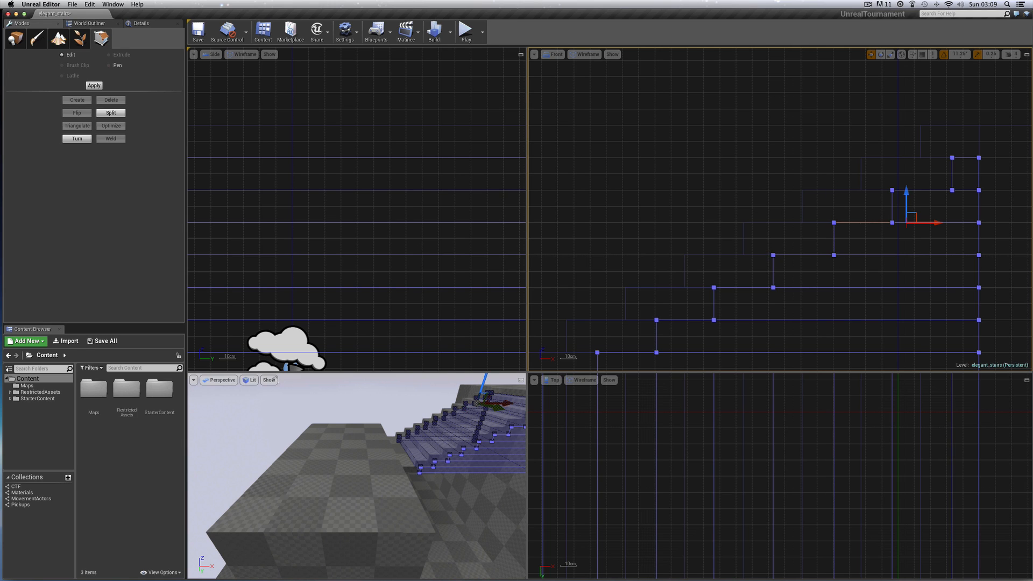
Nudge the seventh riser's vertices slightly inward along the X axis, then select the sixth riser's vertices and frame them.
{"action": "left_click_drag", "start_coordinate": [768, 247], "coordinate": [779, 302]}
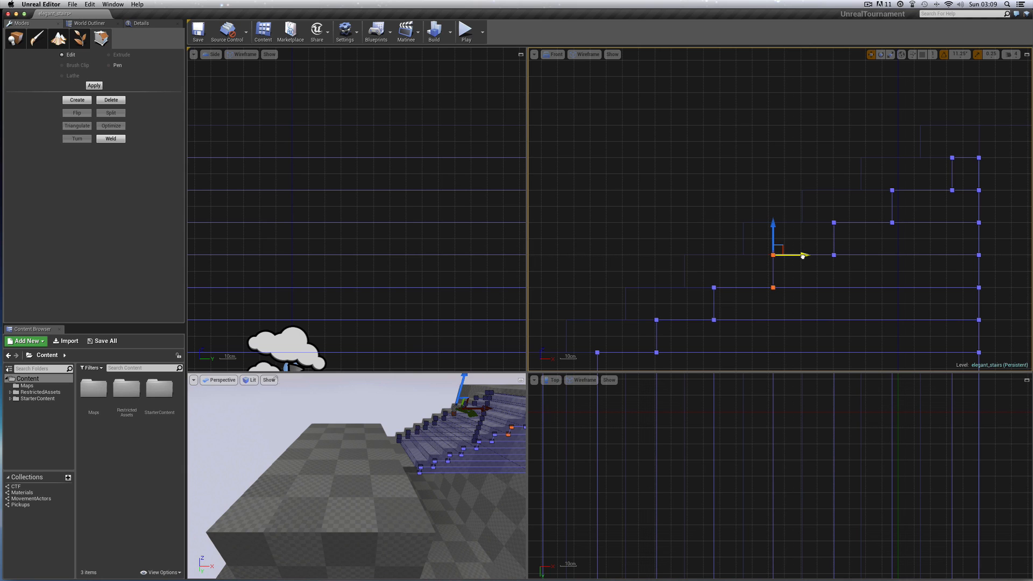
{"action": "left_click", "coordinate": [801, 256]}
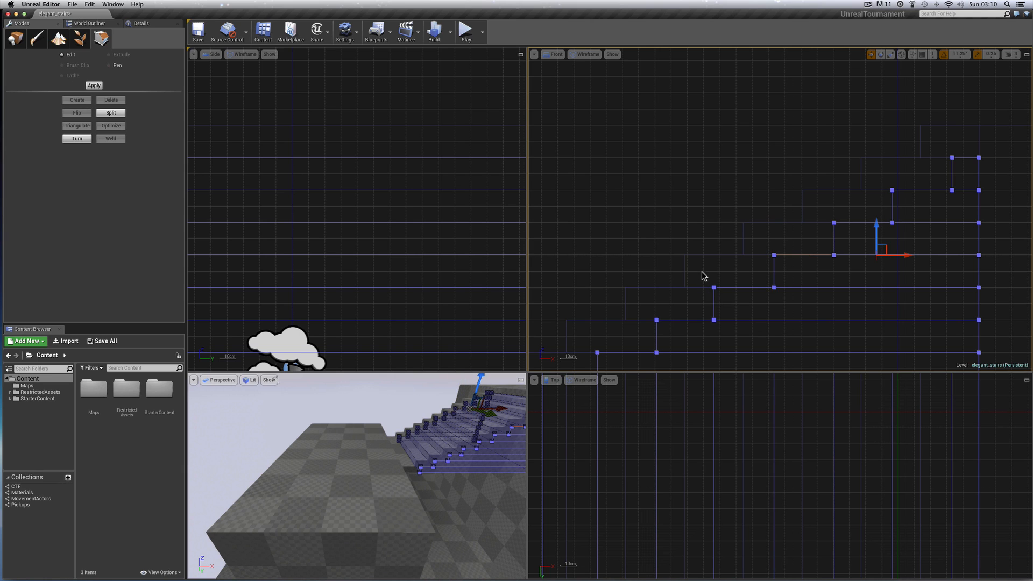
{"action": "left_click_drag", "start_coordinate": [707, 278], "coordinate": [721, 330]}
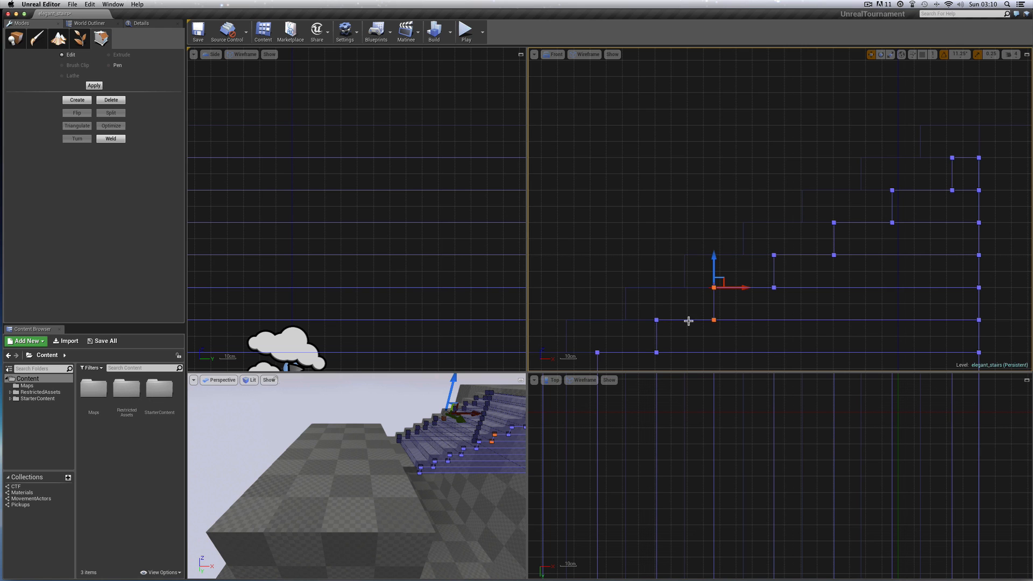
{"action": "right_click_drag", "start_coordinate": [686, 320], "coordinate": [682, 262]}
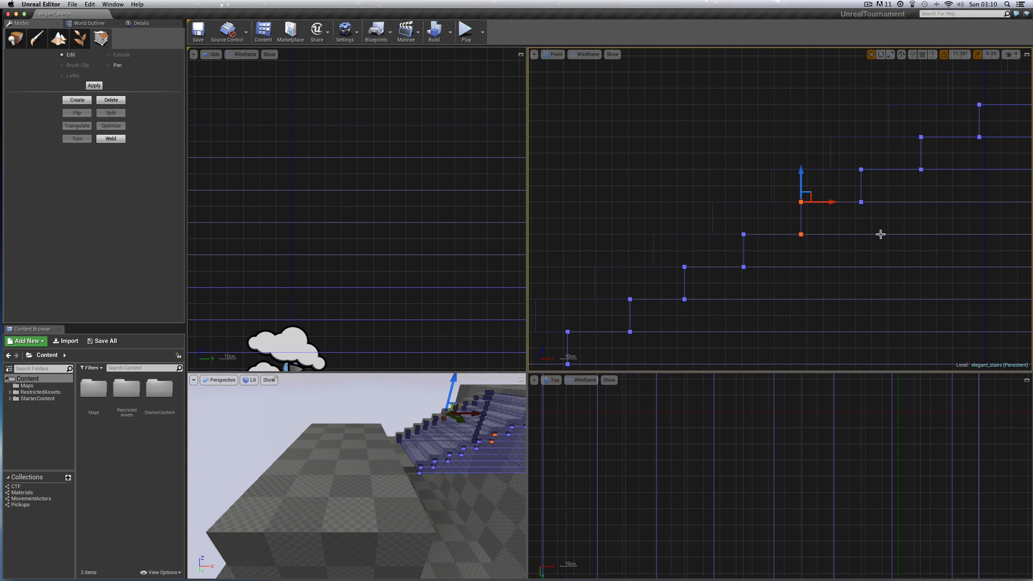
{"action": "key", "text": "f"}
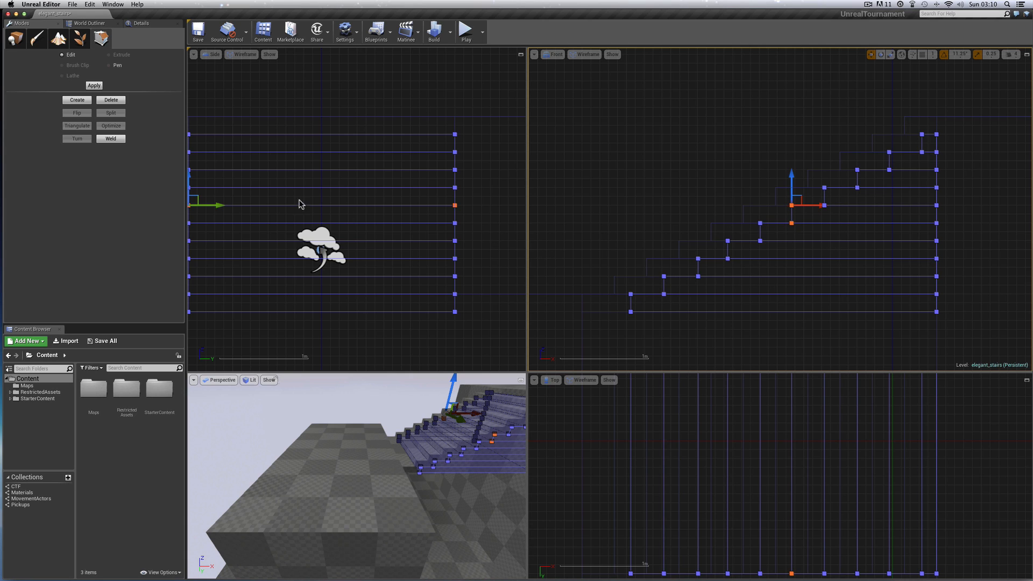
Leave geometry editing, select the duplicated stair brush and set its Brush Type to Subtractive.
{"action": "left_click", "coordinate": [15, 38]}
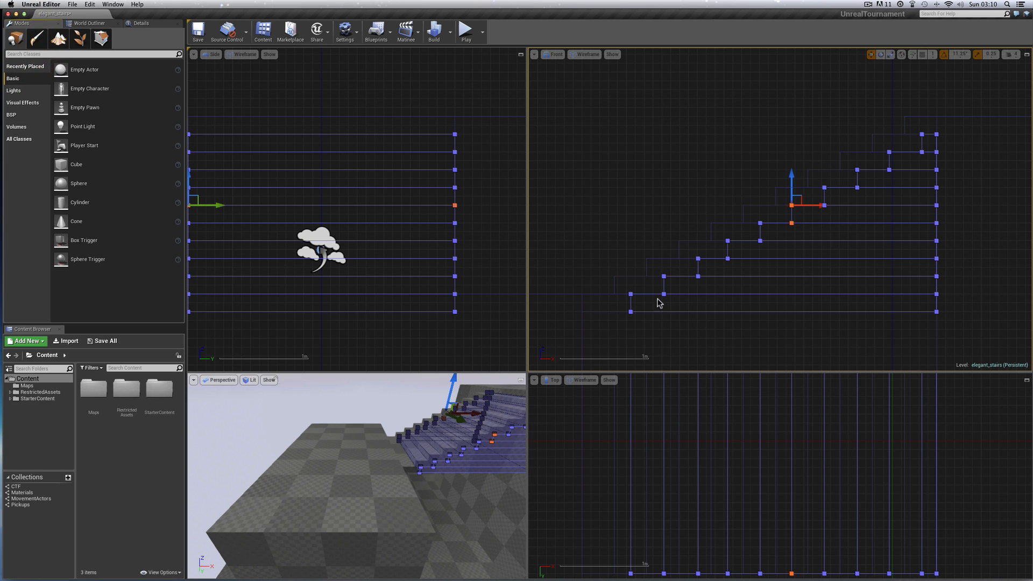
{"action": "left_click", "coordinate": [803, 222]}
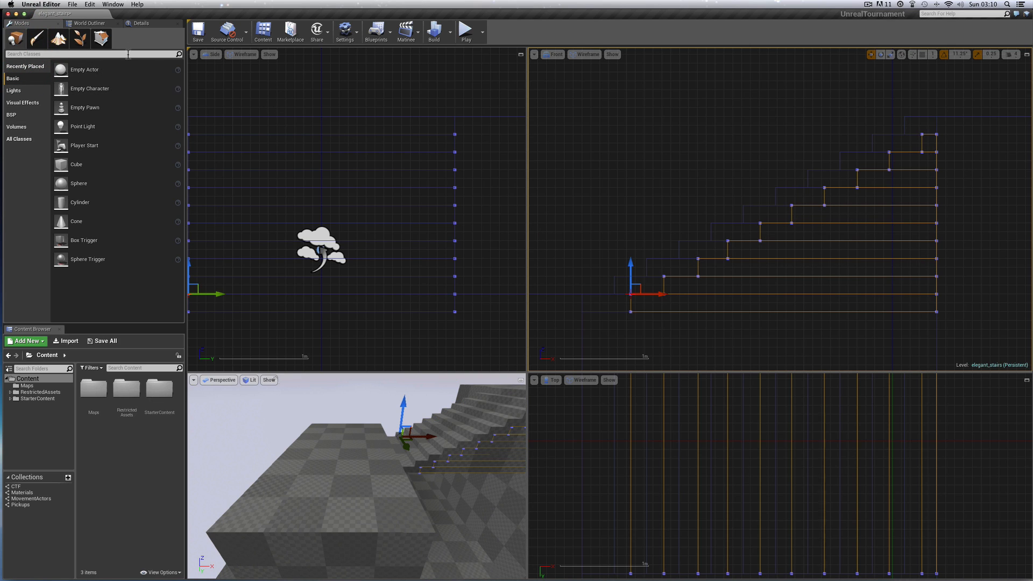
{"action": "left_click", "coordinate": [153, 24]}
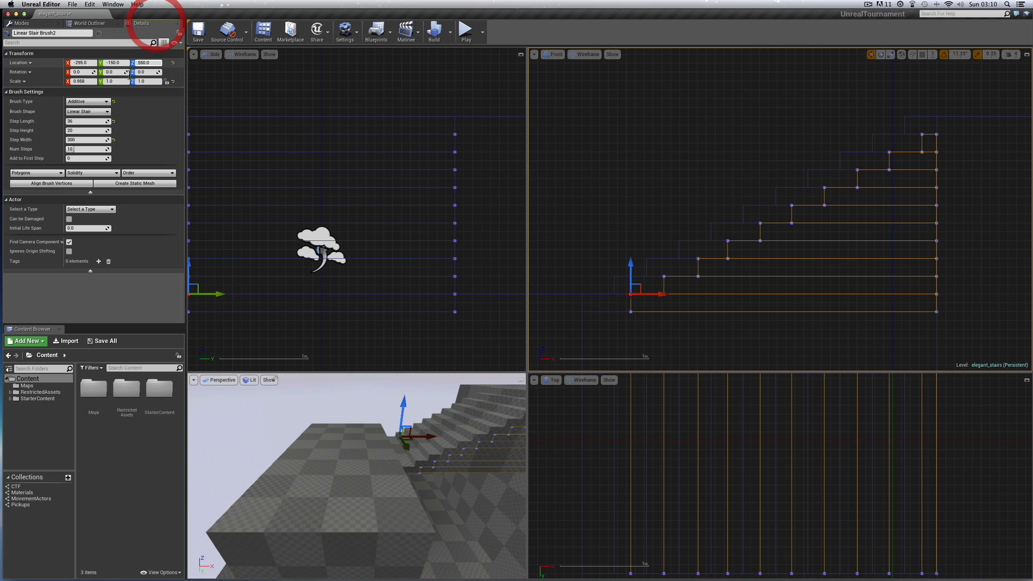
{"action": "left_click", "coordinate": [88, 102]}
{"action": "left_click", "coordinate": [86, 115]}
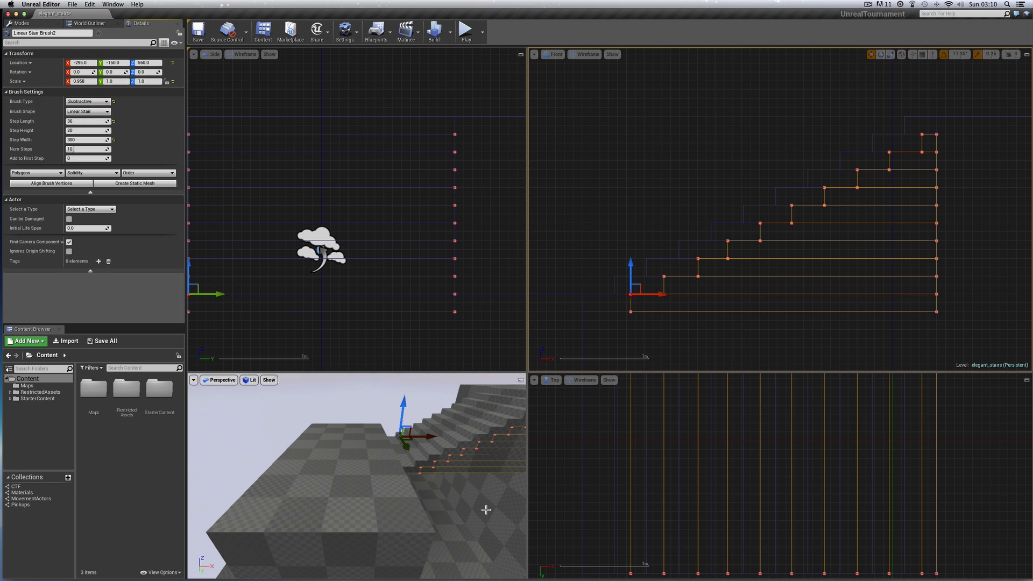
Build the level with the subtractive stair brush in place and save it.
{"action": "right_click_drag", "start_coordinate": [484, 509], "coordinate": [486, 463]}
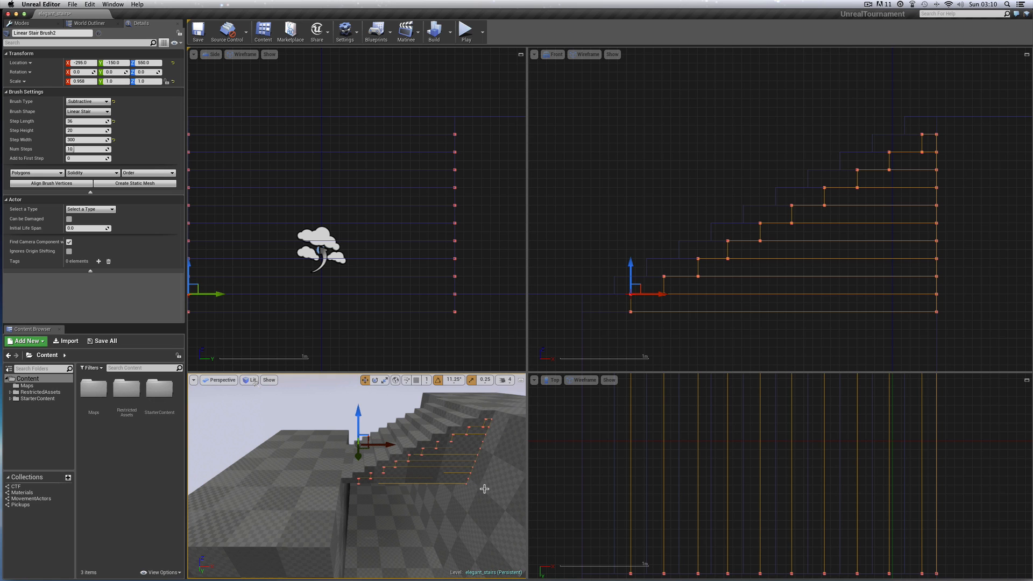
{"action": "right_click_drag", "start_coordinate": [255, 382], "coordinate": [439, 414]}
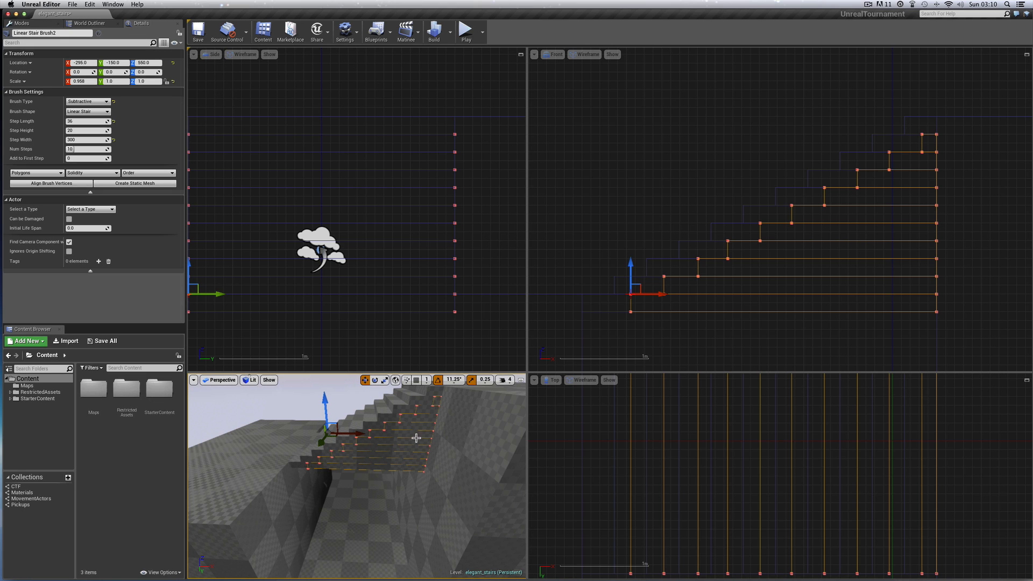
{"action": "left_click", "coordinate": [436, 46]}
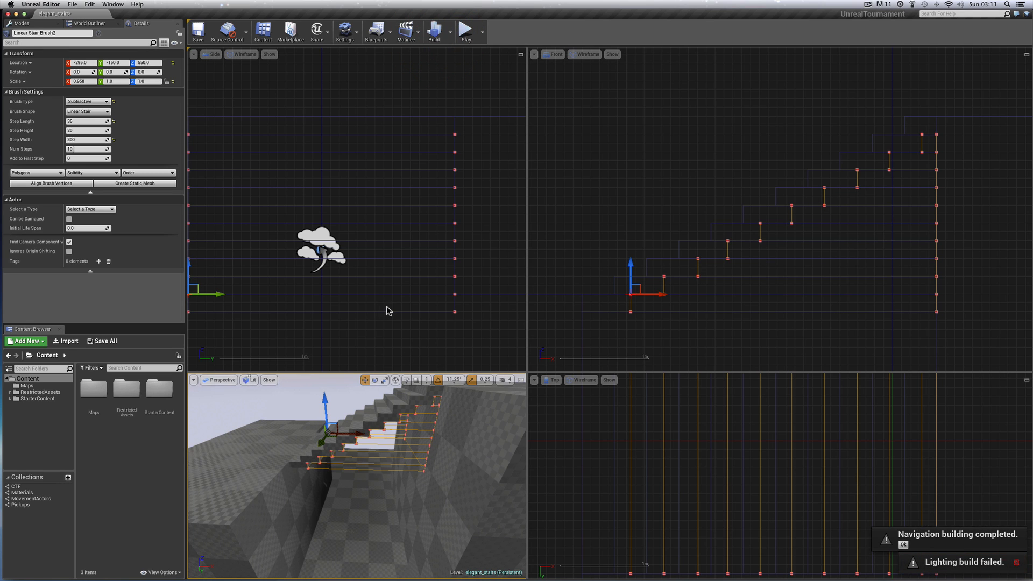
{"action": "left_click", "coordinate": [73, 5]}
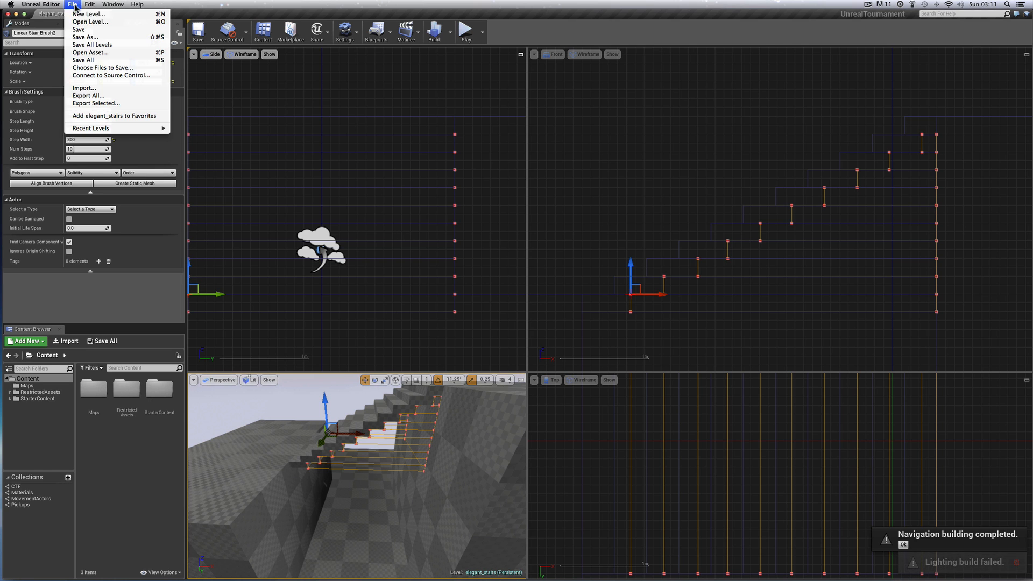
{"action": "left_click", "coordinate": [78, 29]}
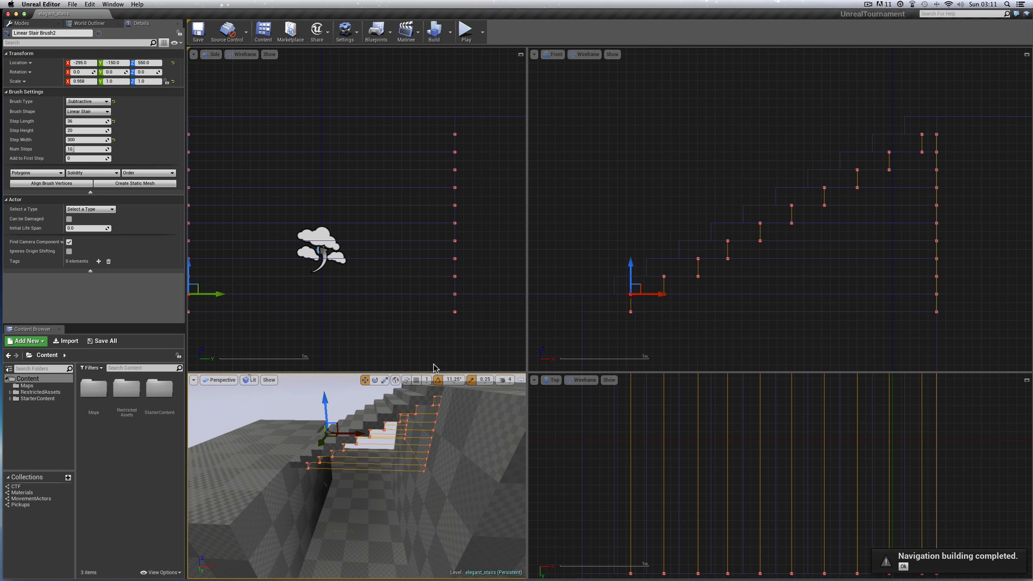
Enlarge the perspective view, clear the selection and examine the carved underside of the staircase from several angles before resizing the view back.
{"action": "left_click_drag", "start_coordinate": [426, 370], "coordinate": [430, 257]}
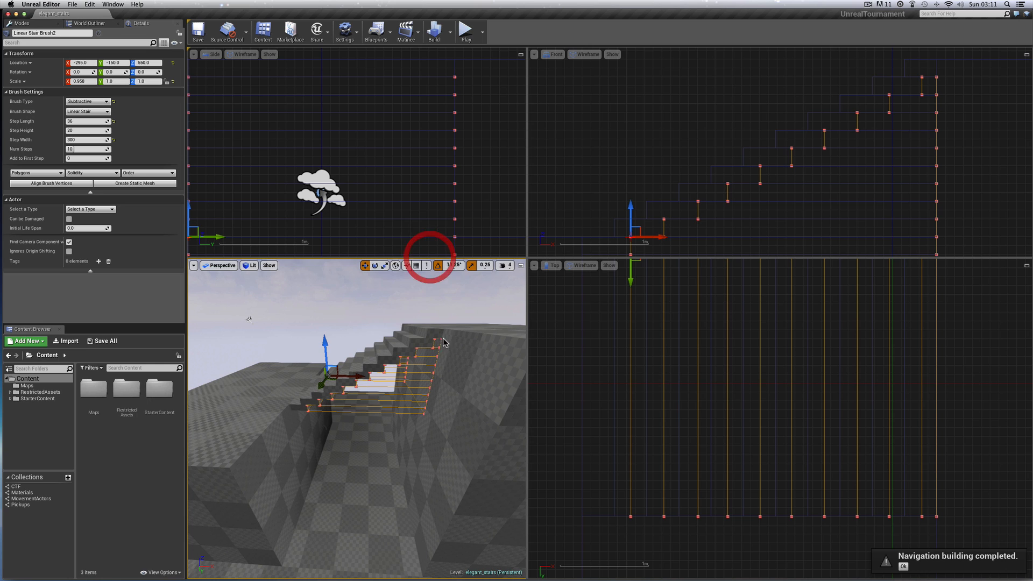
{"action": "left_click", "coordinate": [386, 317]}
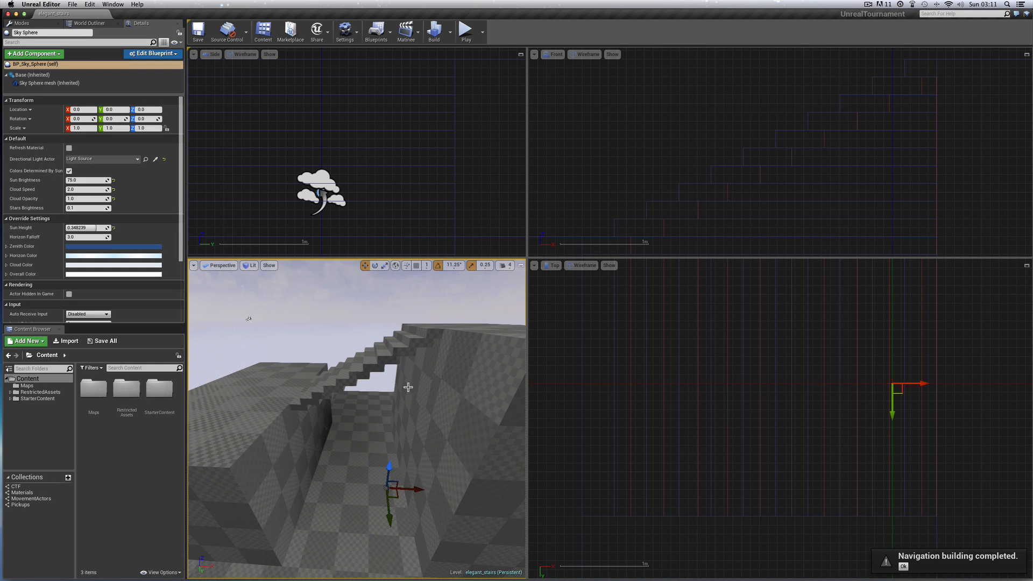
{"action": "key", "text": "Escape"}
{"action": "middle_click_drag", "start_coordinate": [385, 395], "coordinate": [385, 447]}
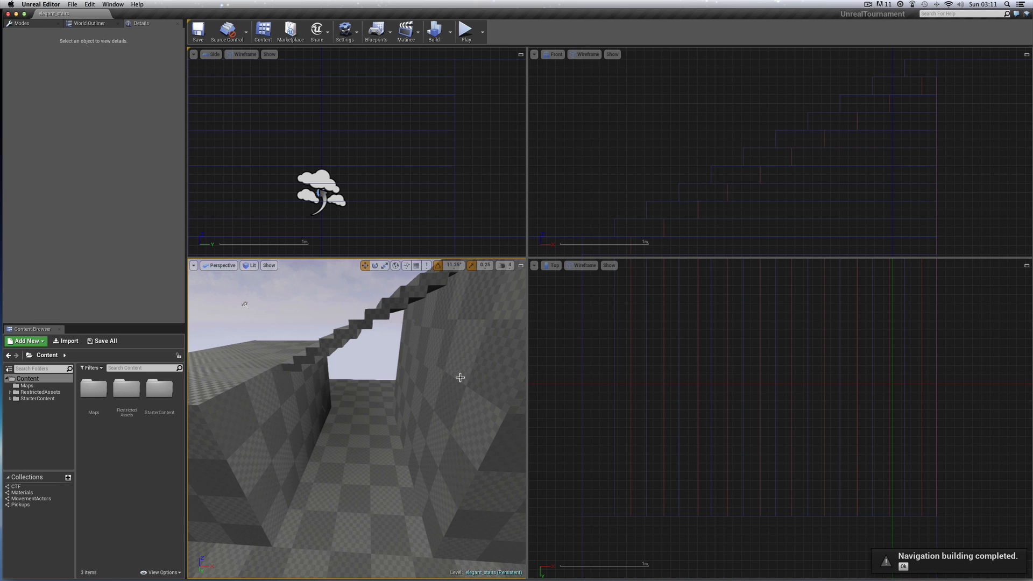
{"action": "middle_click_drag", "start_coordinate": [443, 373], "coordinate": [443, 333]}
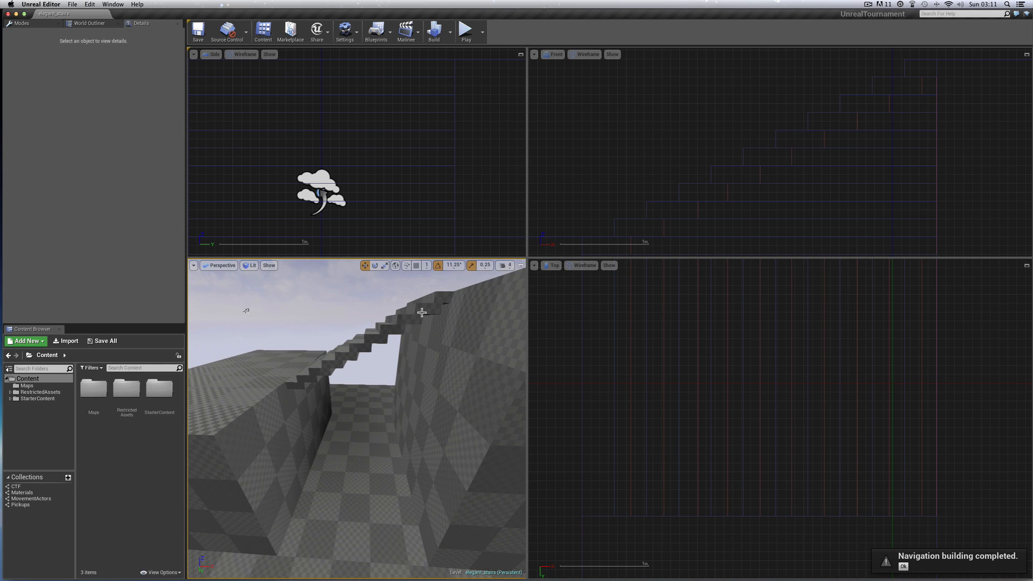
{"action": "middle_click_drag", "start_coordinate": [404, 364], "coordinate": [426, 395]}
{"action": "middle_click_drag", "start_coordinate": [240, 301], "coordinate": [260, 338]}
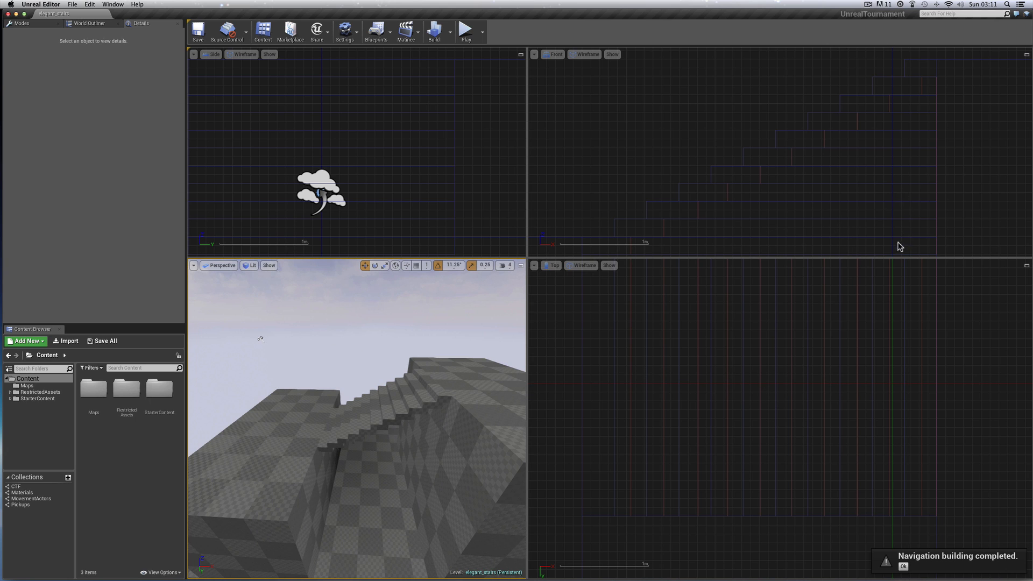
{"action": "left_click_drag", "start_coordinate": [893, 257], "coordinate": [899, 348]}
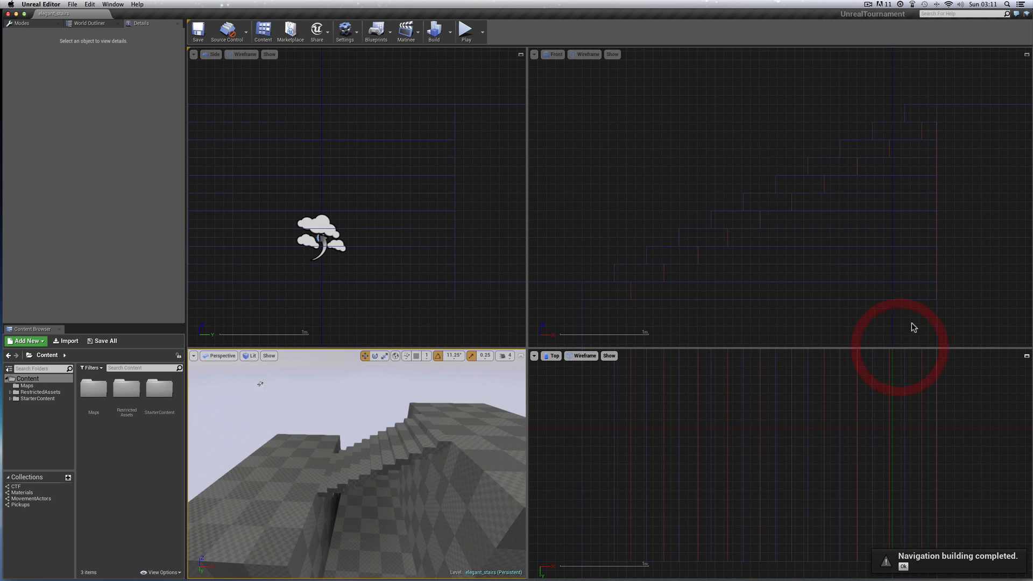
{"action": "left_click", "coordinate": [823, 185]}
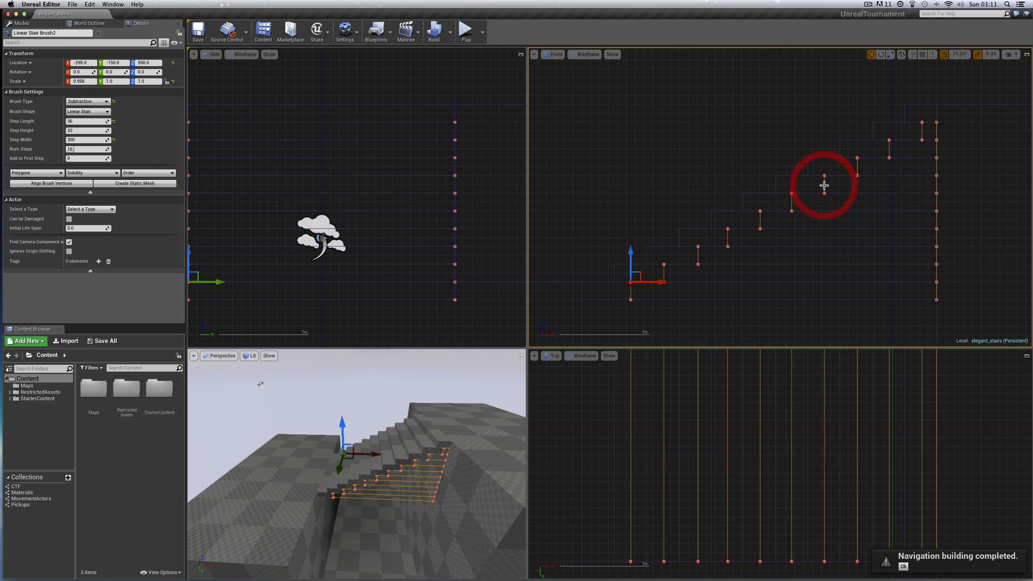
{"action": "left_click", "coordinate": [20, 23]}
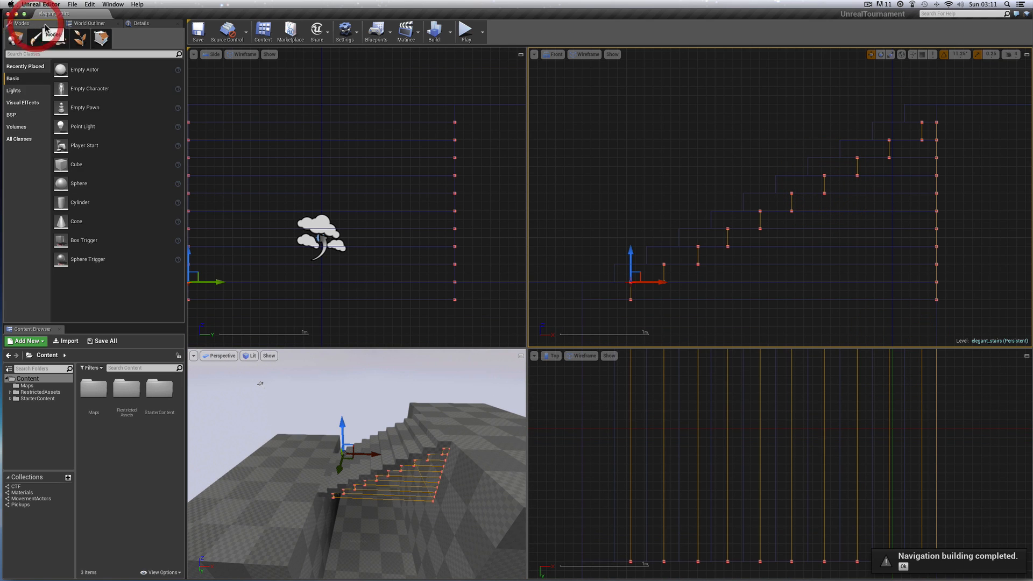
{"action": "left_click", "coordinate": [100, 38]}
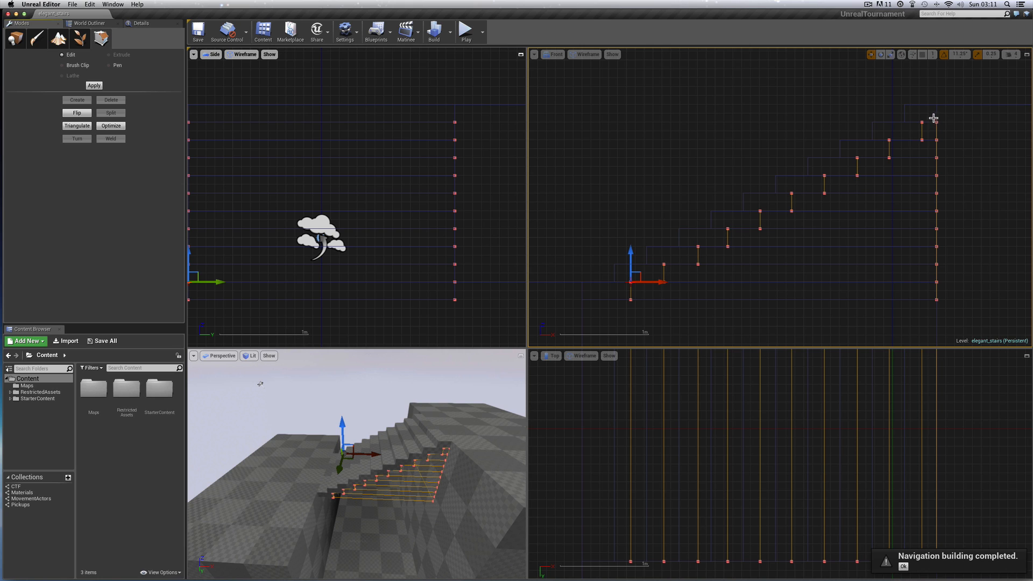
{"action": "left_click_drag", "start_coordinate": [933, 116], "coordinate": [944, 305]}
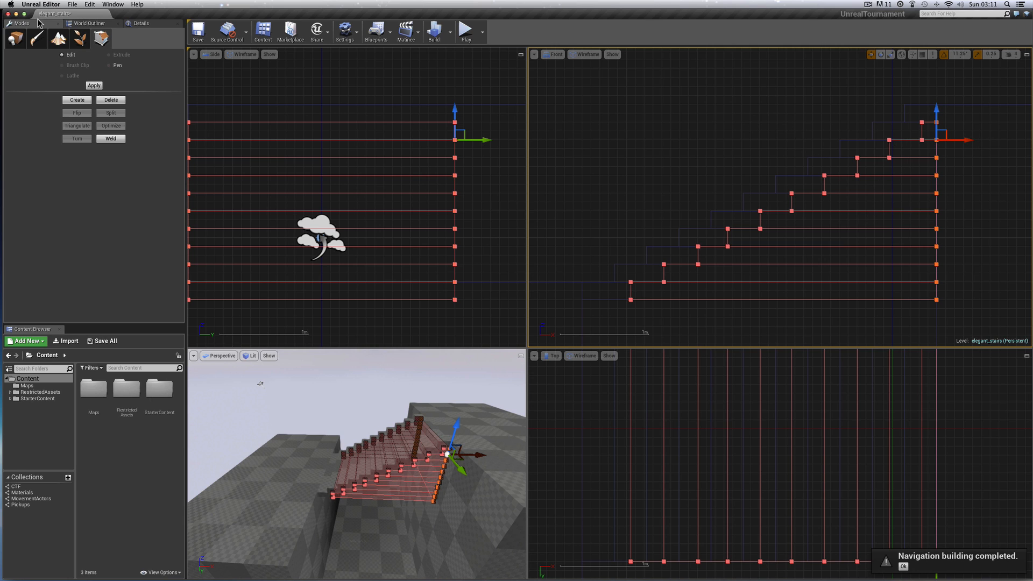
{"action": "left_click", "coordinate": [15, 38]}
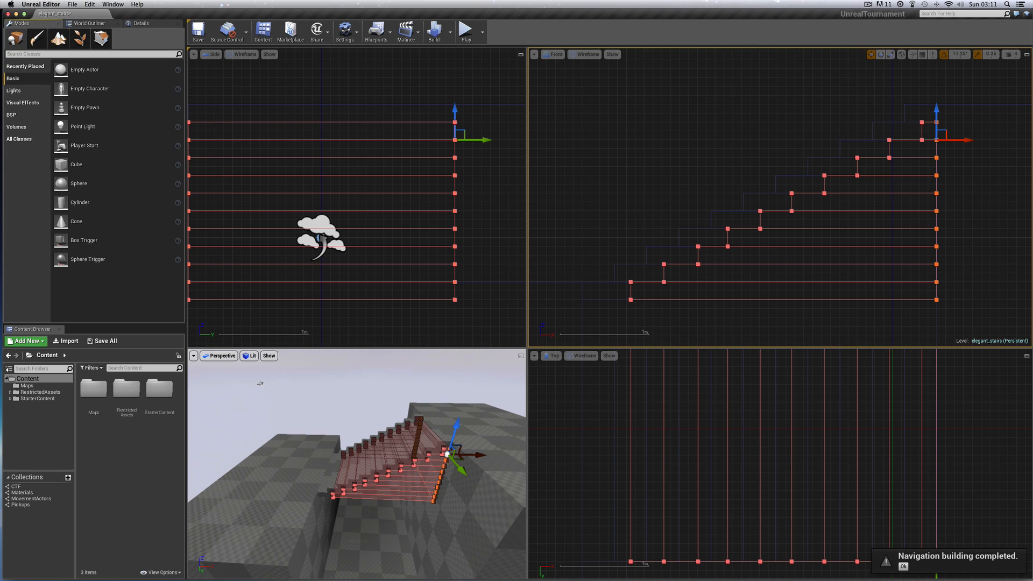
{"action": "left_click", "coordinate": [414, 380]}
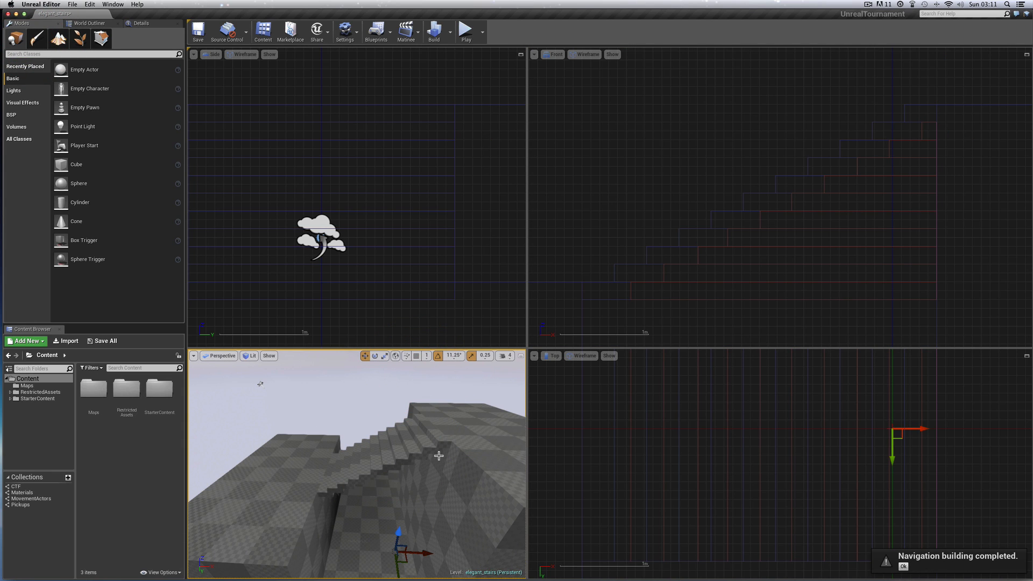